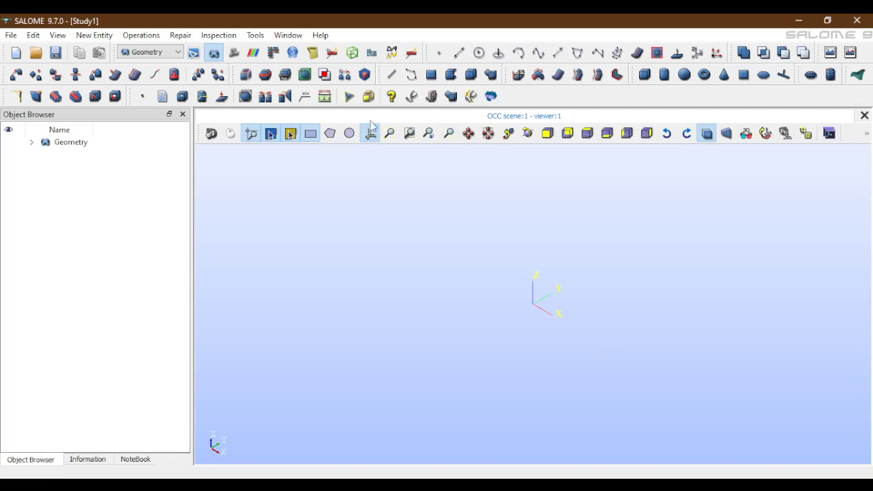
# Step: Create a point at coordinates X 4, Y 0, Z 0
pyautogui.click(440, 54)
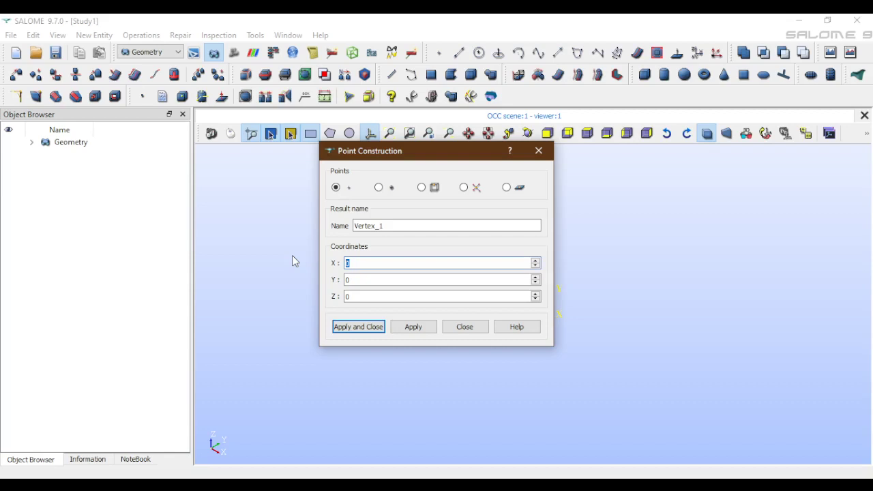
pyautogui.write('4')
pyautogui.click(360, 327)
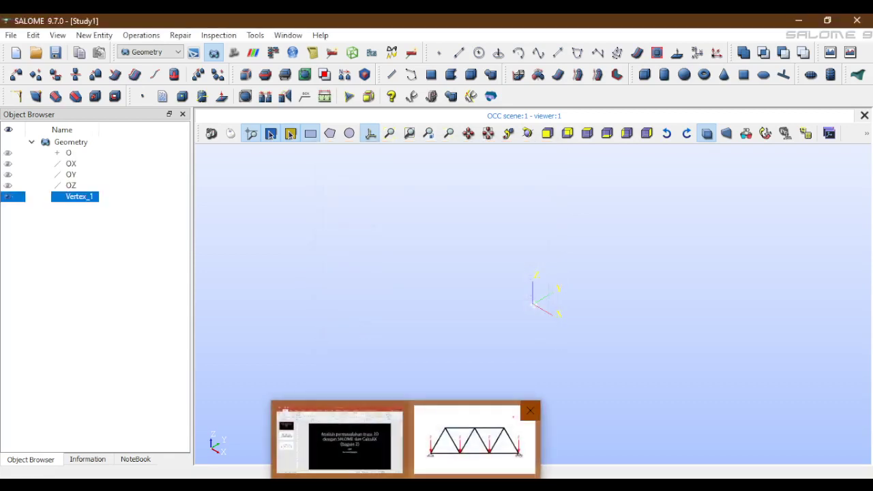
# Step: Switch to the PowerPoint slide show to examine the truss diagram with its loads and supports, and return to SALOME
pyautogui.click(470, 456)
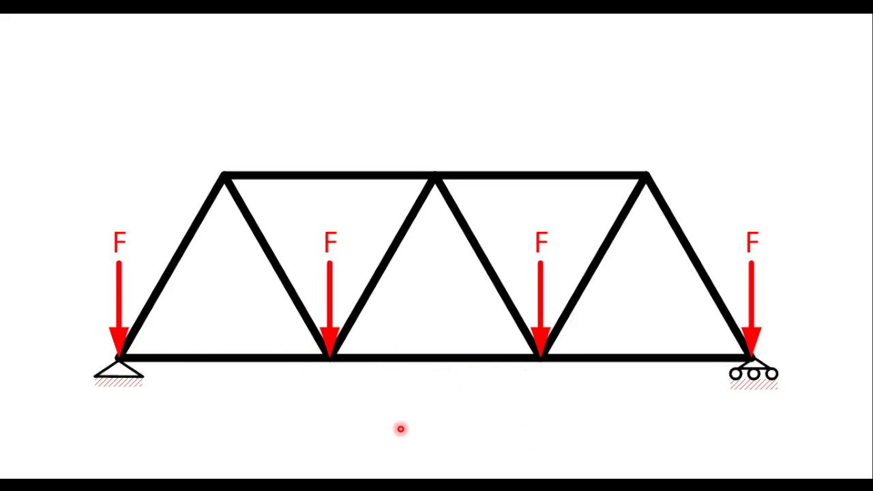
pyautogui.hotkey('alt', 'Tab')
pyautogui.hotkey('alt', 'Tab')
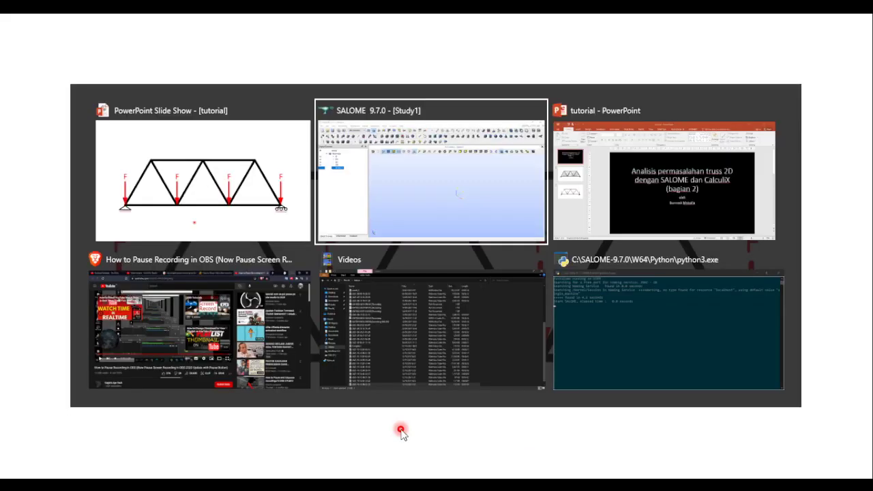
pyautogui.hotkey('alt', 'Tab')
pyautogui.hotkey('alt', 'Tab')
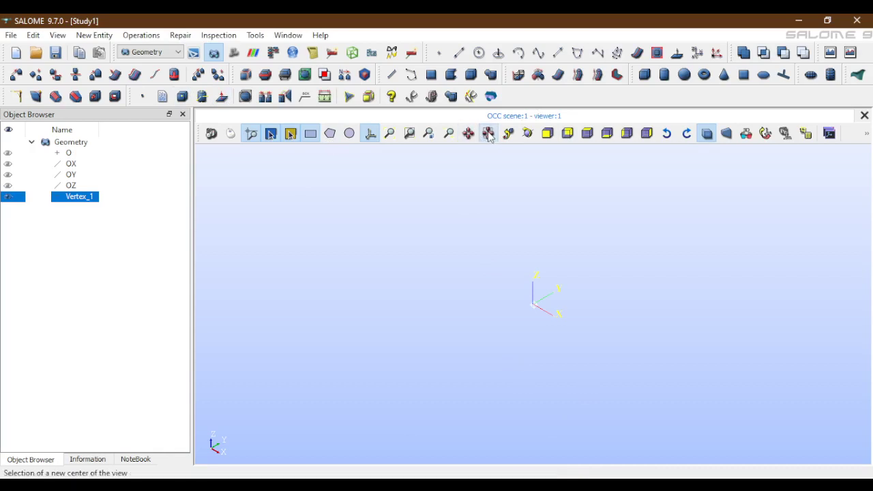
# Step: Create a straight line from the origin O to Vertex_1
pyautogui.scroll(5, 537, 294)
pyautogui.scroll(3, 538, 294)
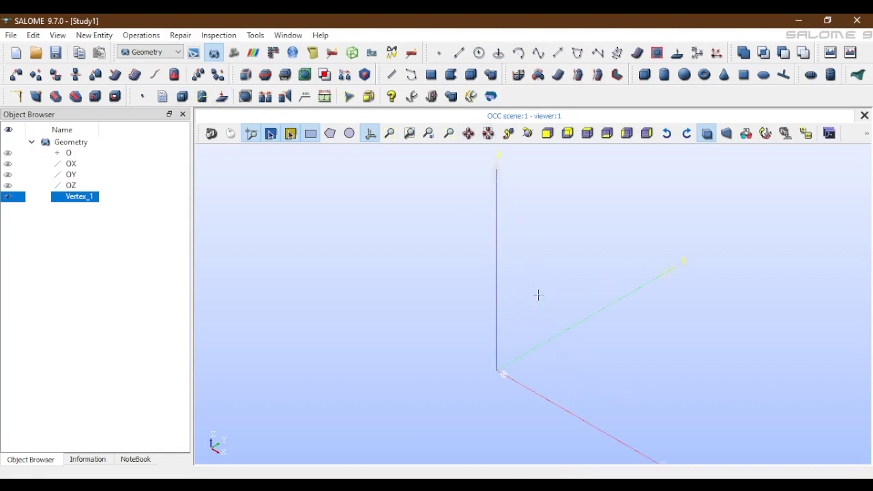
pyautogui.scroll(2, 498, 384)
pyautogui.click(488, 134)
pyautogui.click(500, 371)
pyautogui.scroll(3, 500, 370)
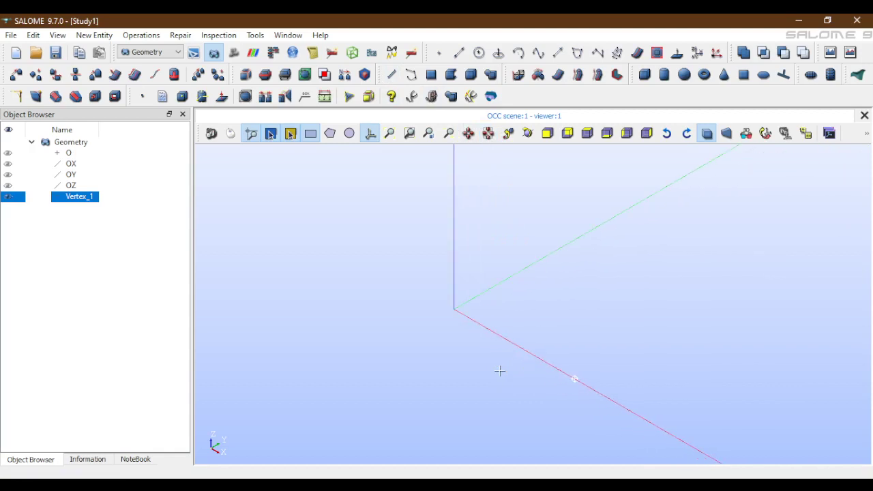
pyautogui.click(459, 52)
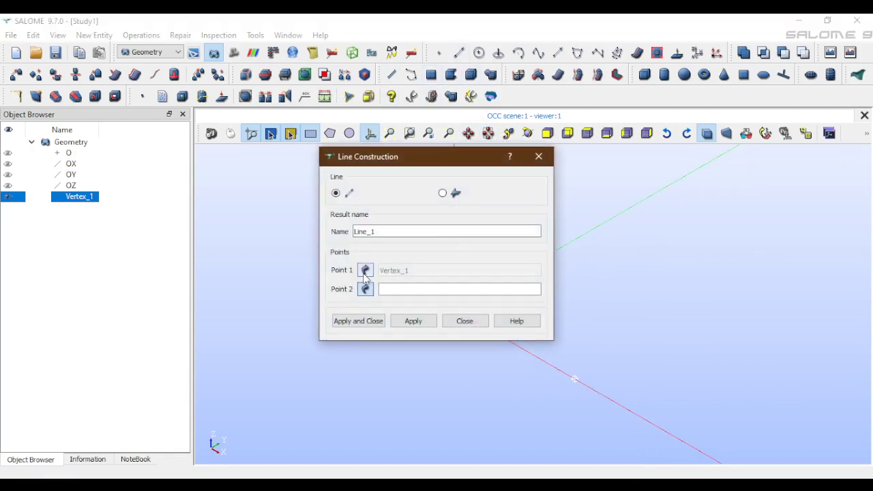
pyautogui.click(365, 271)
pyautogui.click(69, 153)
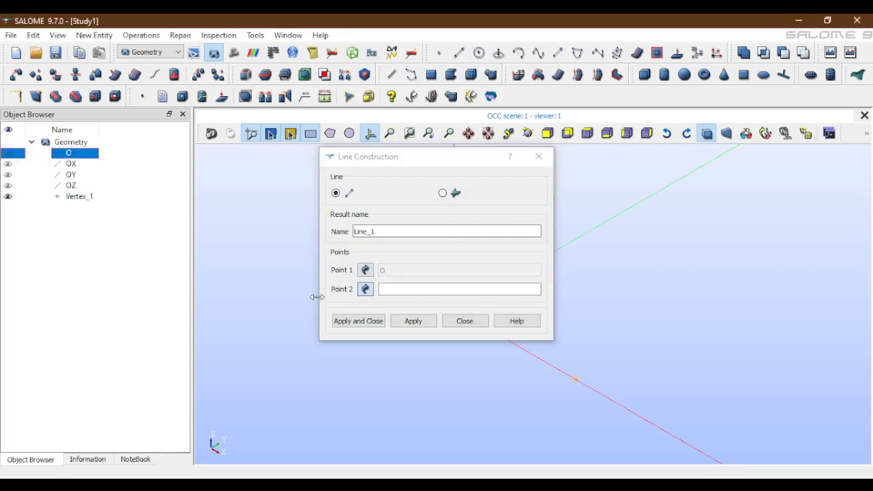
pyautogui.click(81, 196)
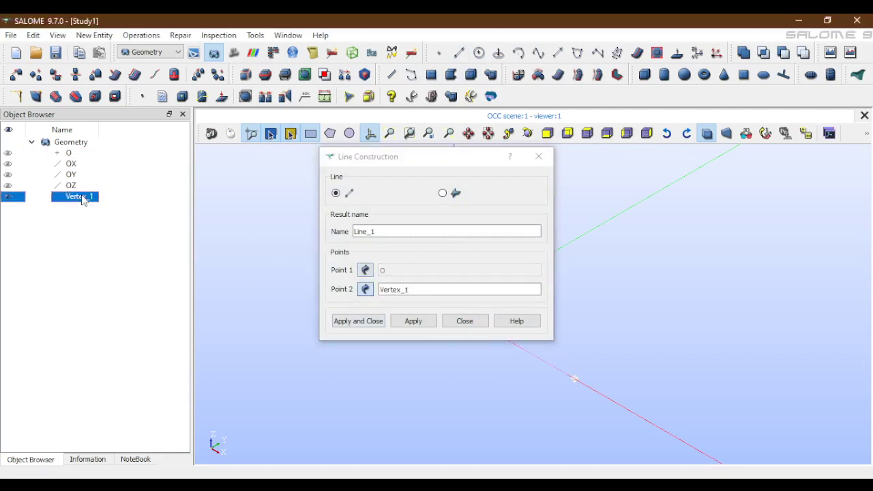
pyautogui.click(377, 321)
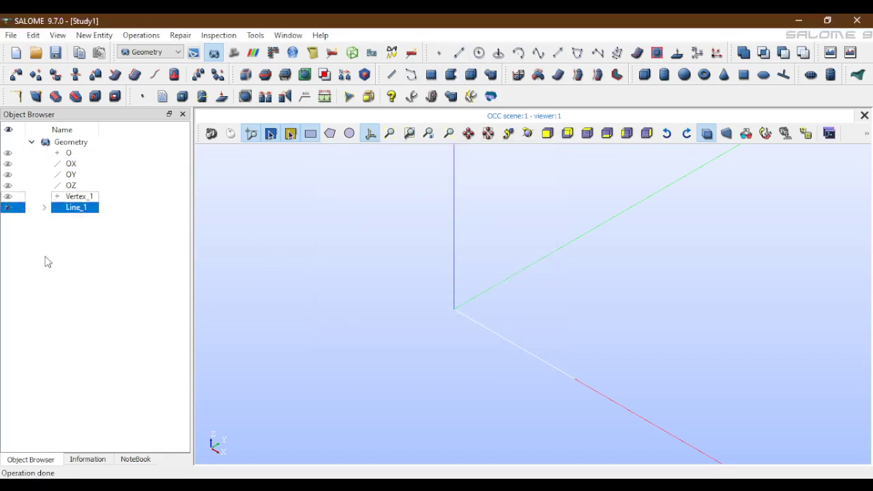
# Step: Inspect the coordinates of Vertex_1 and the end points that define Line_1
pyautogui.click(44, 207)
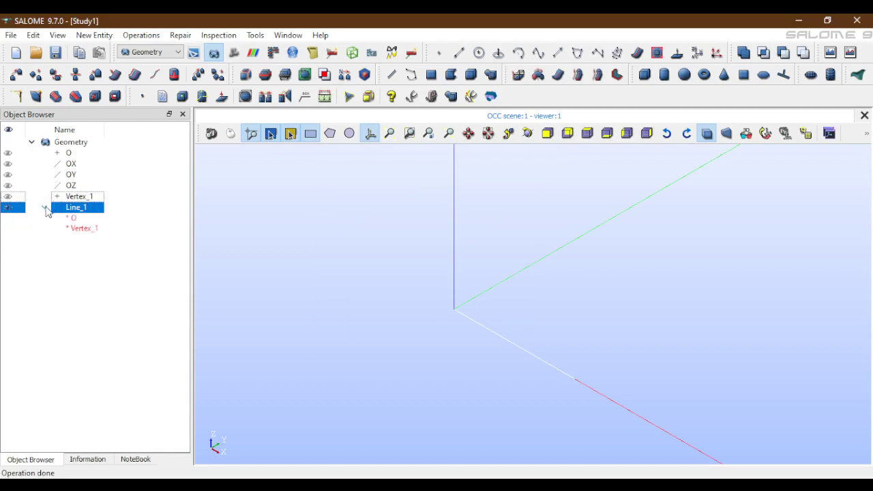
pyautogui.click(58, 199)
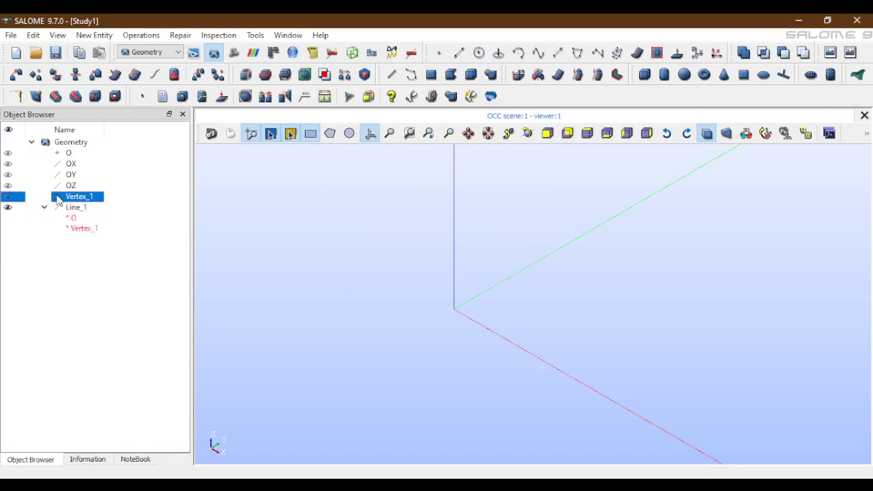
pyautogui.click(92, 460)
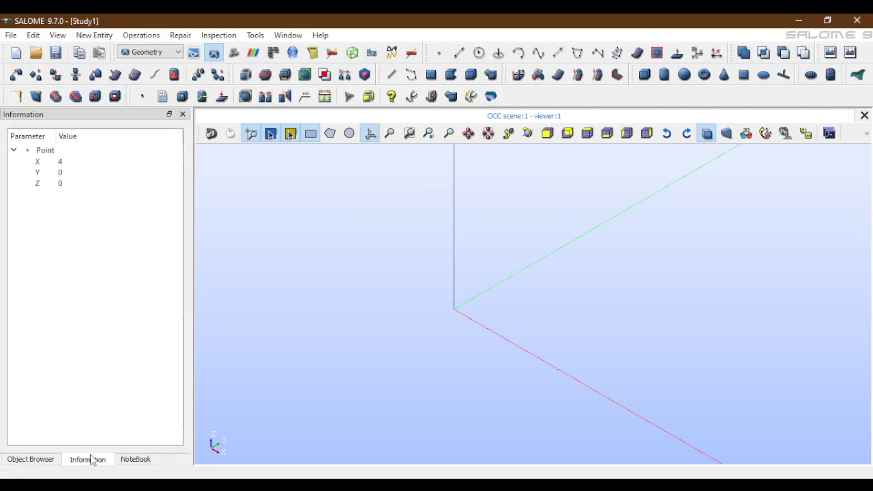
pyautogui.click(39, 460)
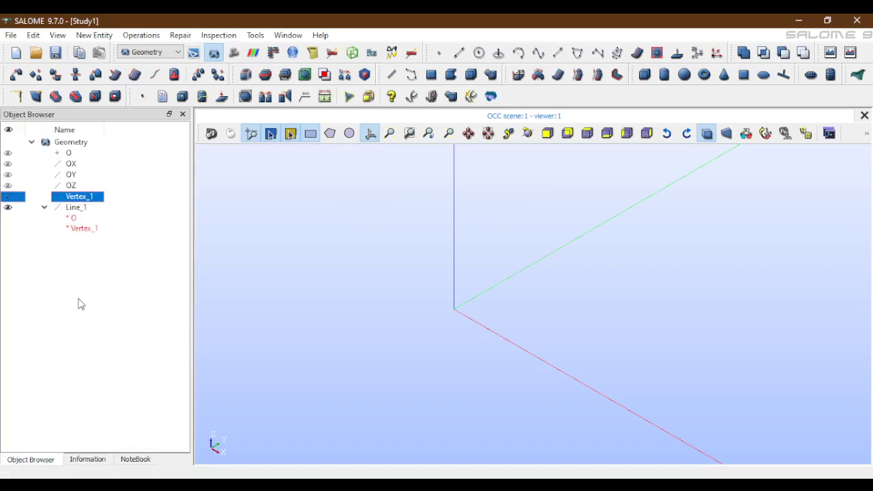
pyautogui.click(83, 208)
pyautogui.click(86, 461)
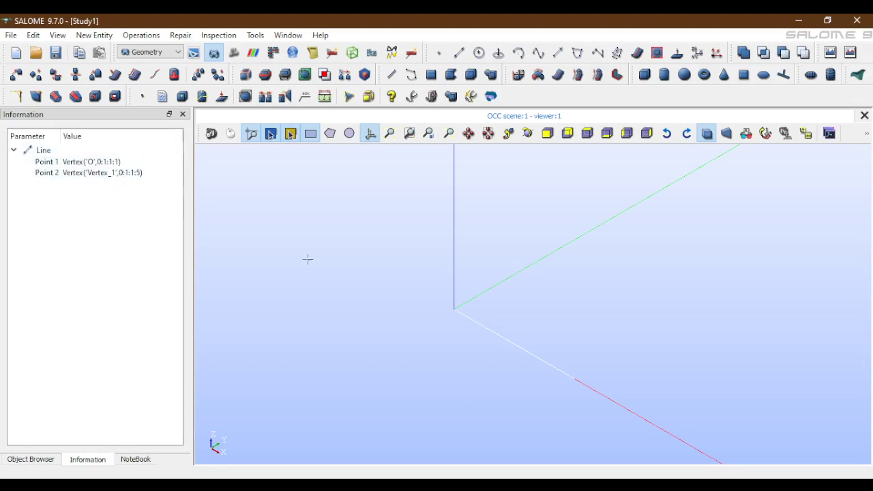
pyautogui.click(35, 459)
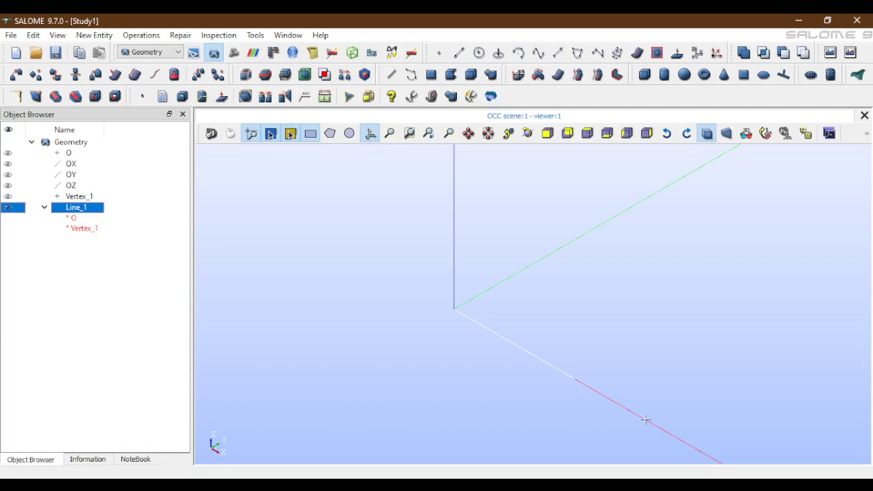
# Step: Rotate Line_1 about the OY axis by -60 degrees, keeping the original by creating a copy
pyautogui.click(148, 39)
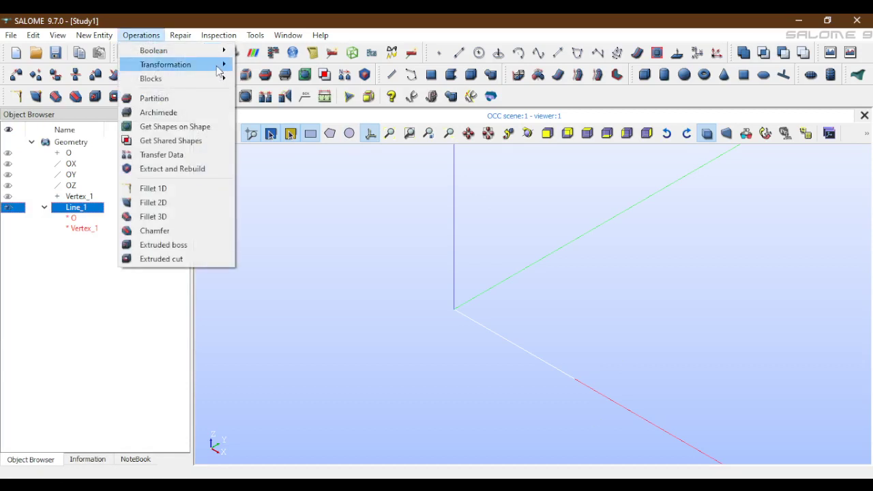
pyautogui.moveTo(204, 64)
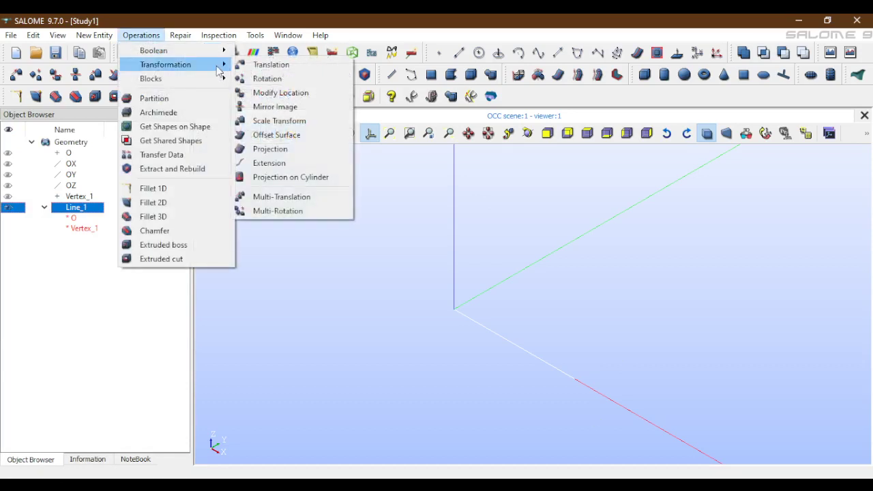
pyautogui.click(266, 79)
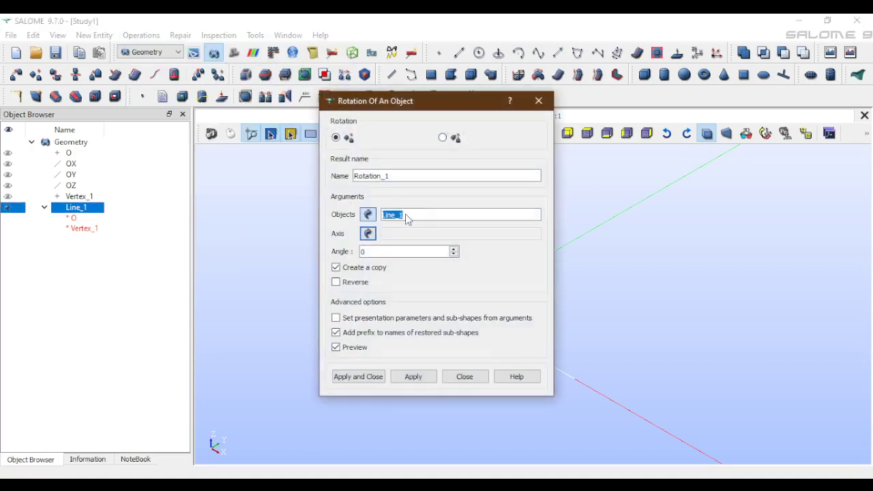
pyautogui.click(71, 175)
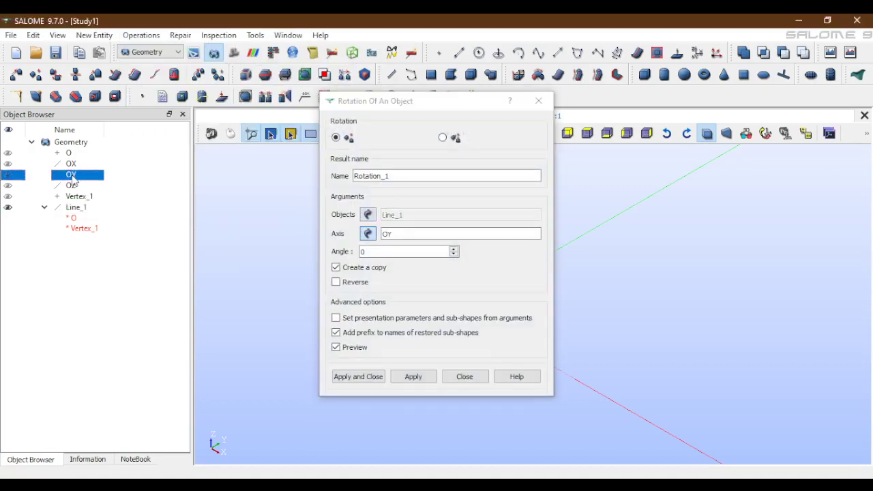
pyautogui.click(382, 252)
pyautogui.write('6')
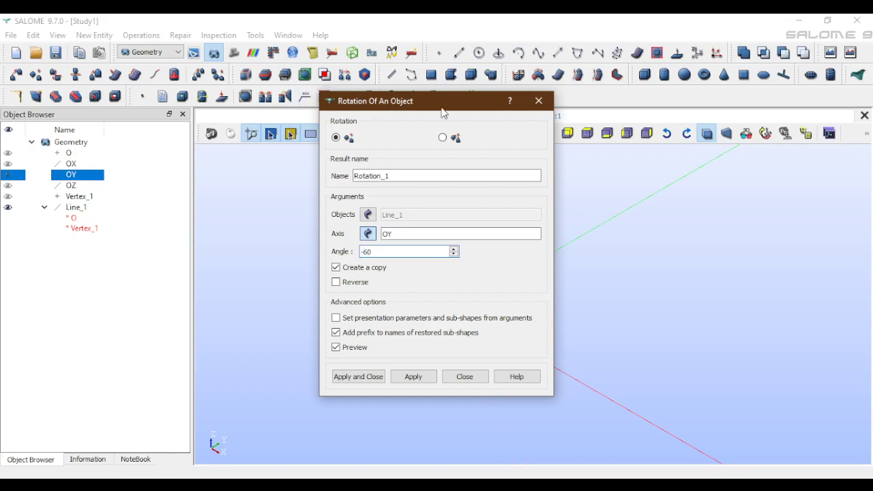
pyautogui.moveTo(442, 108); pyautogui.dragTo(307, 106)
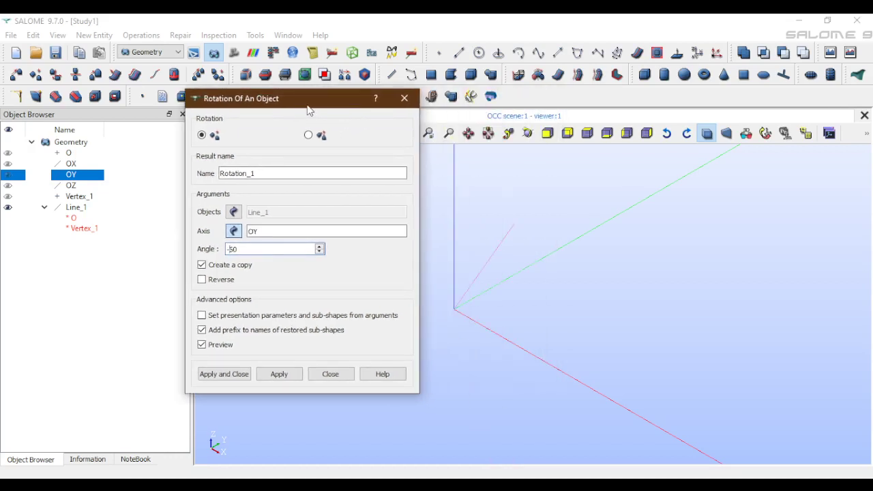
pyautogui.click(237, 374)
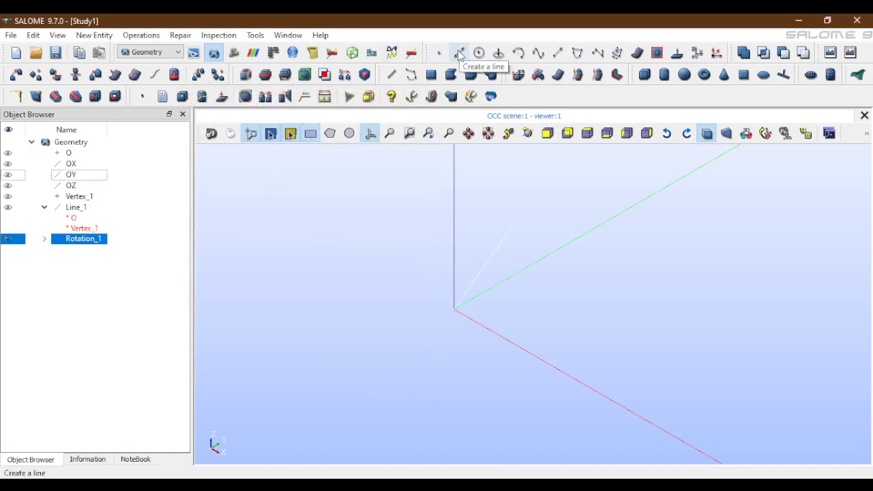
# Step: Show Line_1 again and start a new line with the free upper end of the rotated line as its first point
pyautogui.click(7, 207)
pyautogui.click(6, 208)
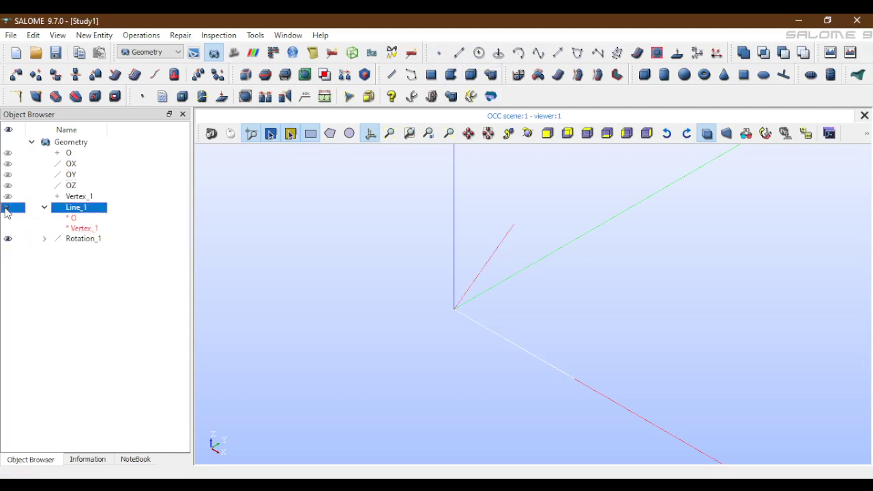
pyautogui.click(459, 52)
pyautogui.moveTo(435, 160); pyautogui.dragTo(328, 140)
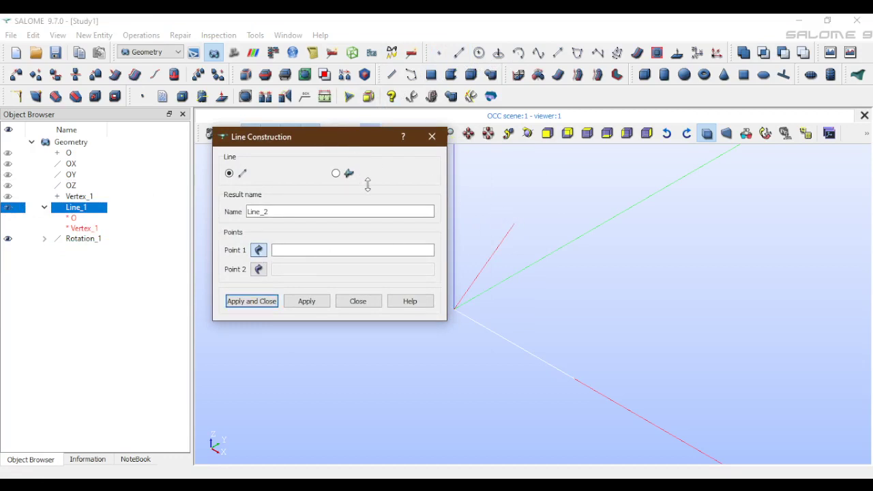
pyautogui.click(468, 133)
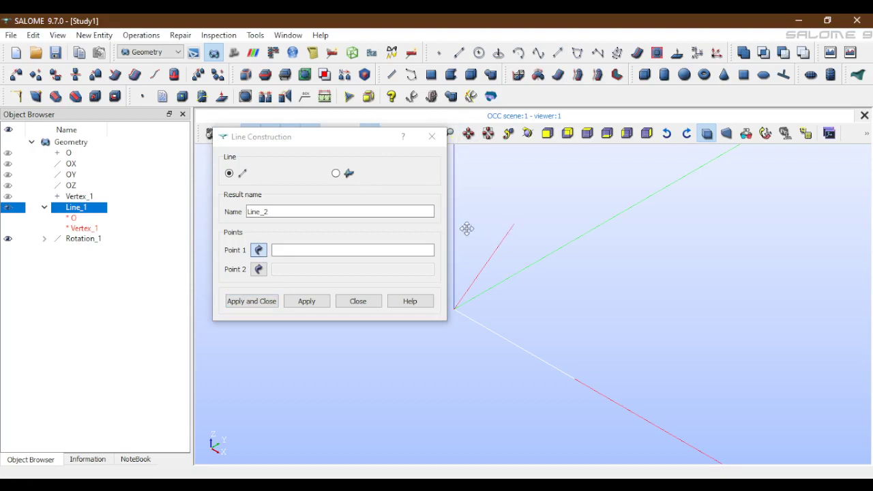
pyautogui.click(256, 255)
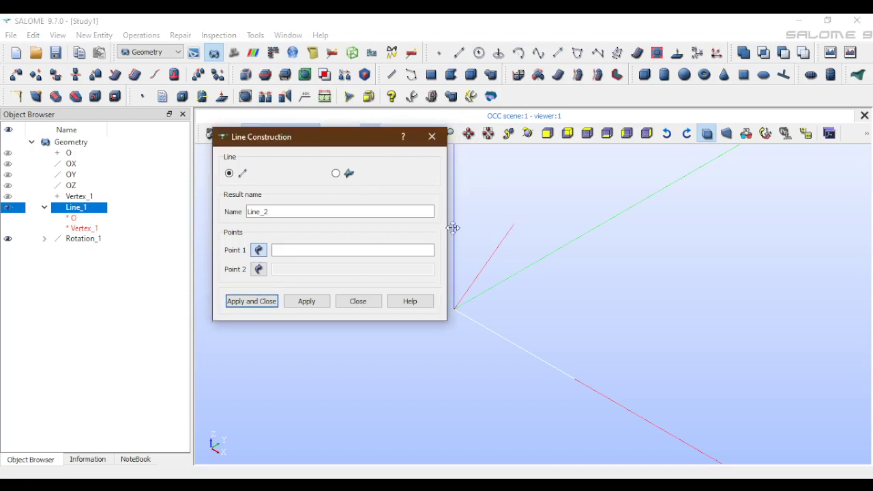
pyautogui.click(516, 224)
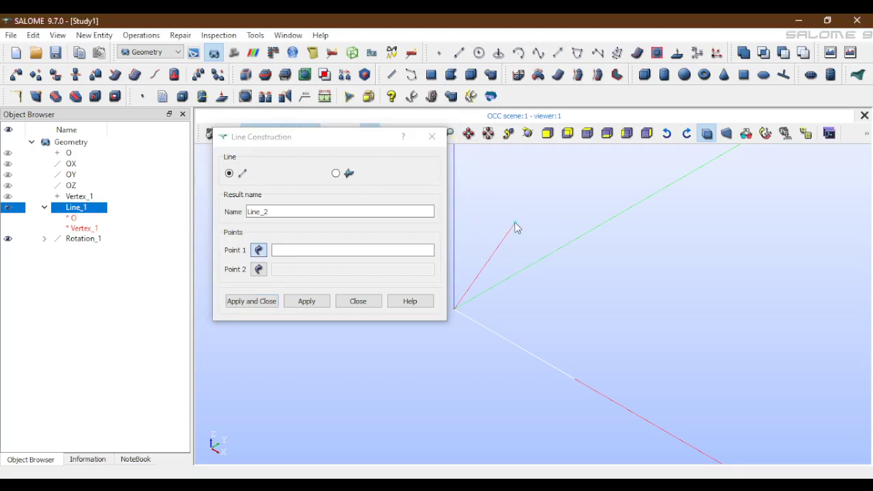
pyautogui.click(516, 227)
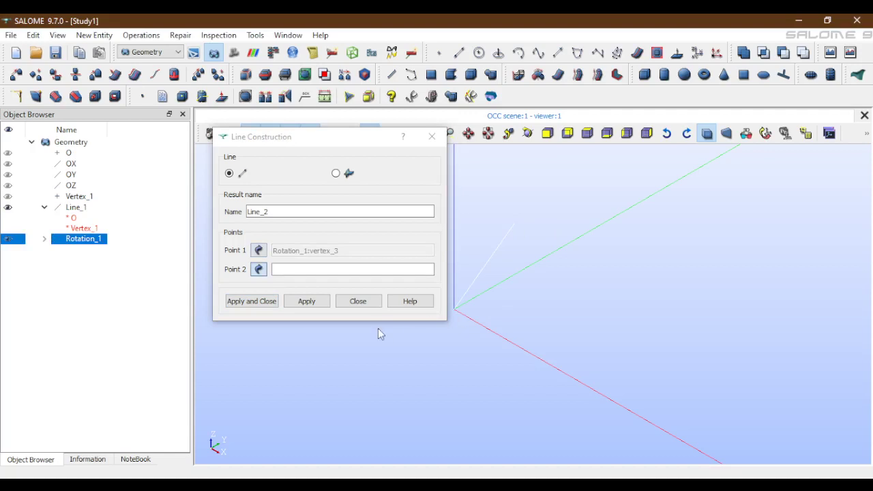
# Step: Hide the axis trihedron and finish the new line at the far end of Line_1 to close the triangle
pyautogui.click(260, 283)
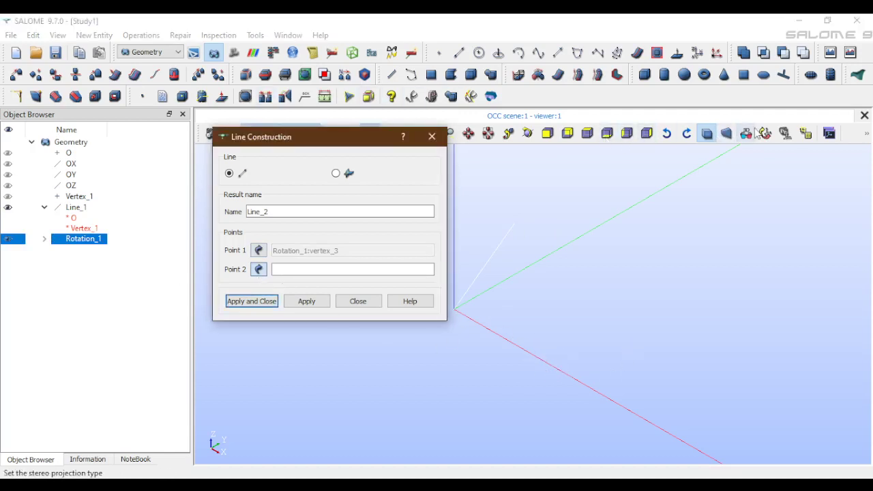
pyautogui.moveTo(378, 141); pyautogui.dragTo(389, 174)
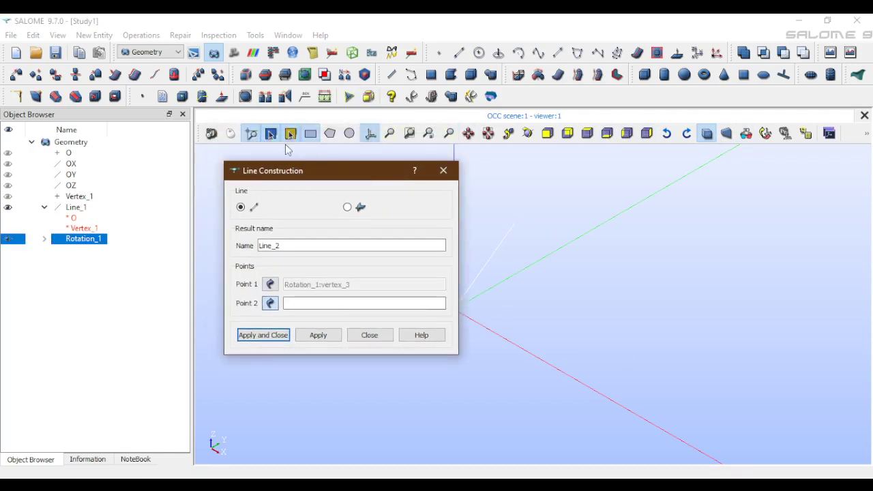
pyautogui.click(370, 134)
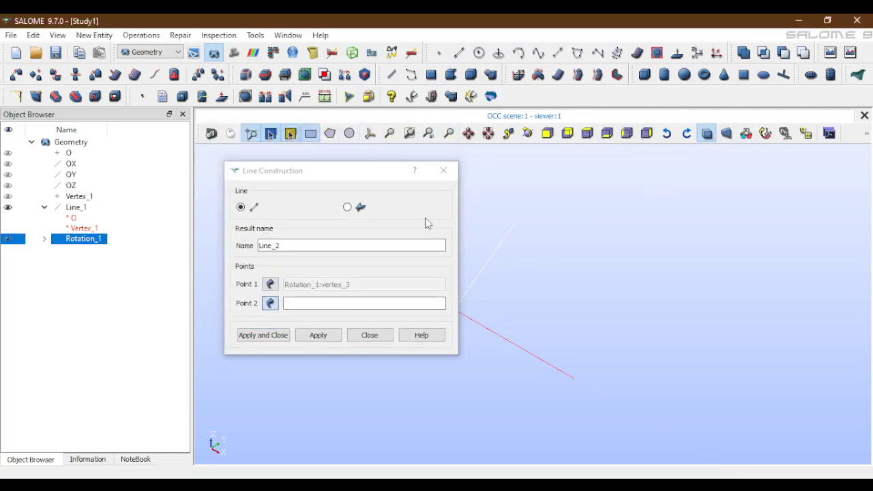
pyautogui.click(575, 379)
pyautogui.click(283, 336)
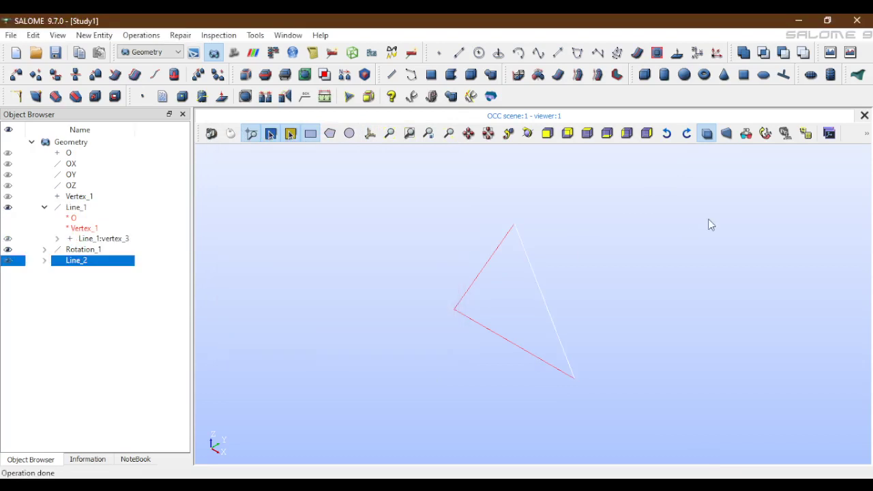
# Step: View the triangle face-on along the OY axis and show the axis trihedron
pyautogui.click(607, 135)
pyautogui.click(547, 133)
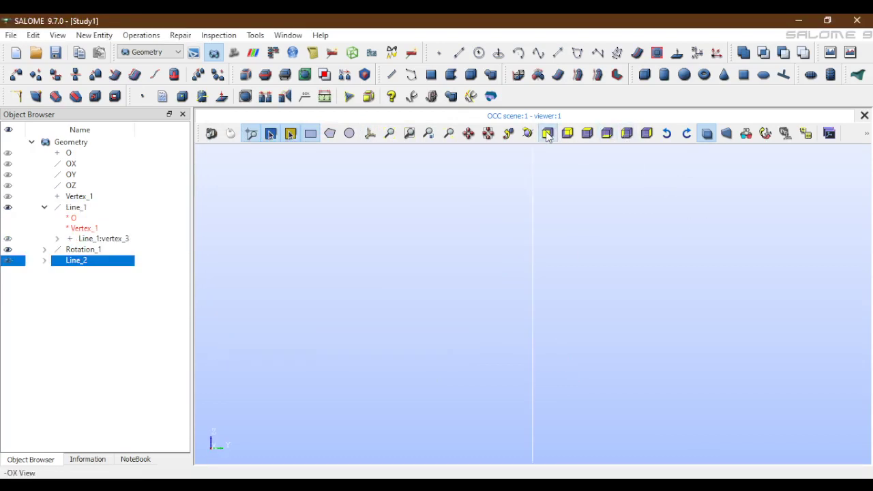
pyautogui.click(628, 133)
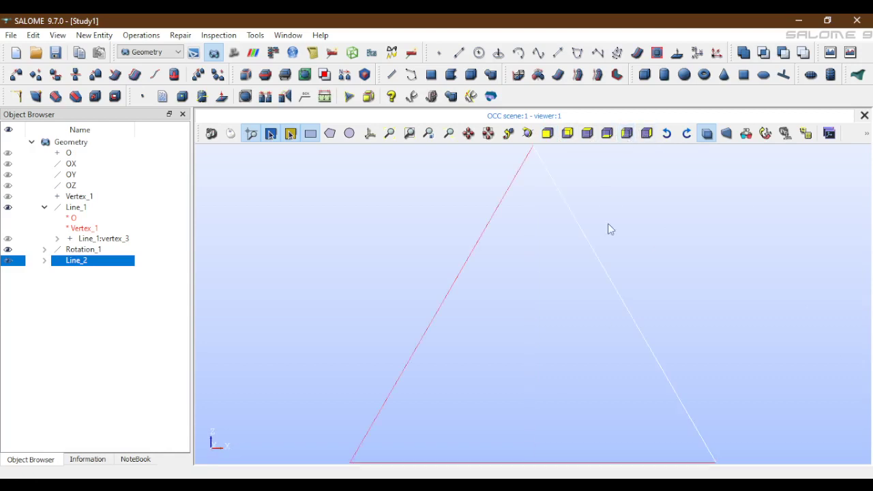
pyautogui.scroll(-3, 648, 288)
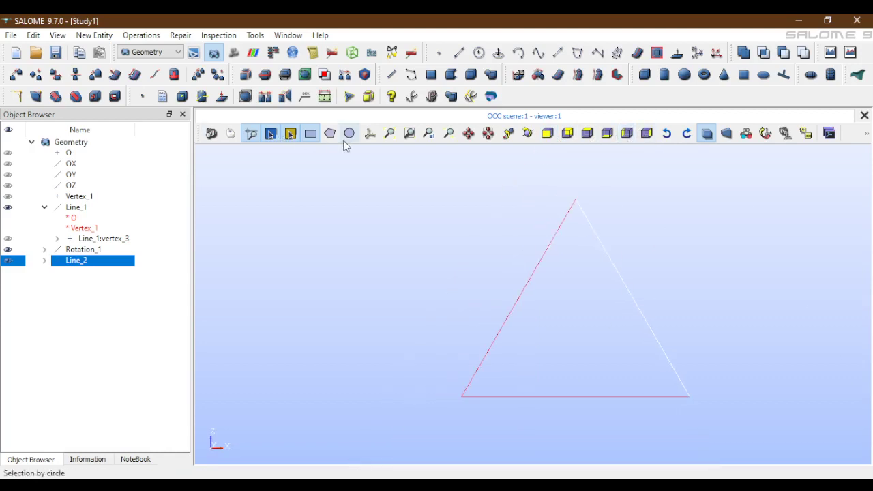
pyautogui.click(370, 133)
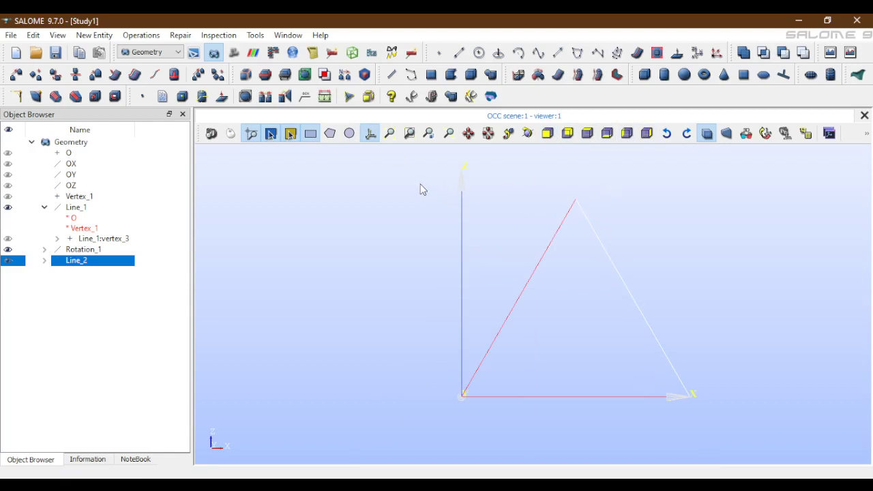
# Step: Copy the triangle's three lines with a two-point translation from O to the far end of Line_1, hiding the trihedron to pick the end point
pyautogui.moveTo(421, 185); pyautogui.dragTo(753, 443)
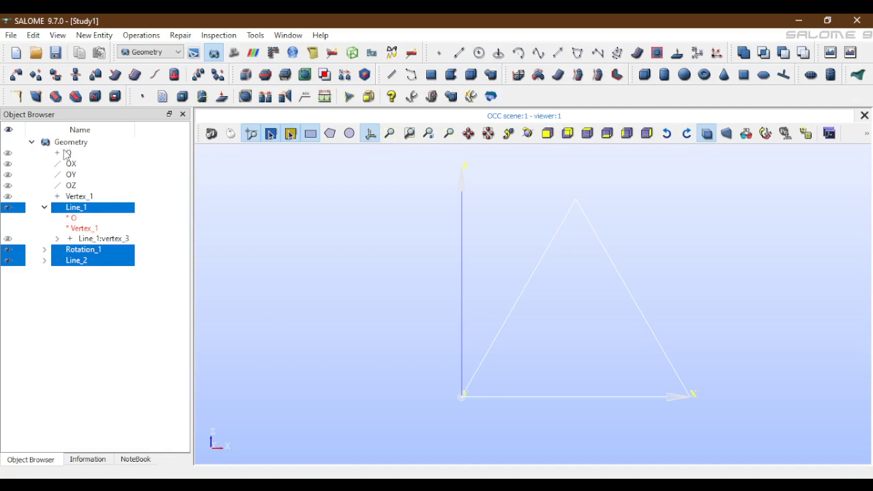
pyautogui.click(150, 36)
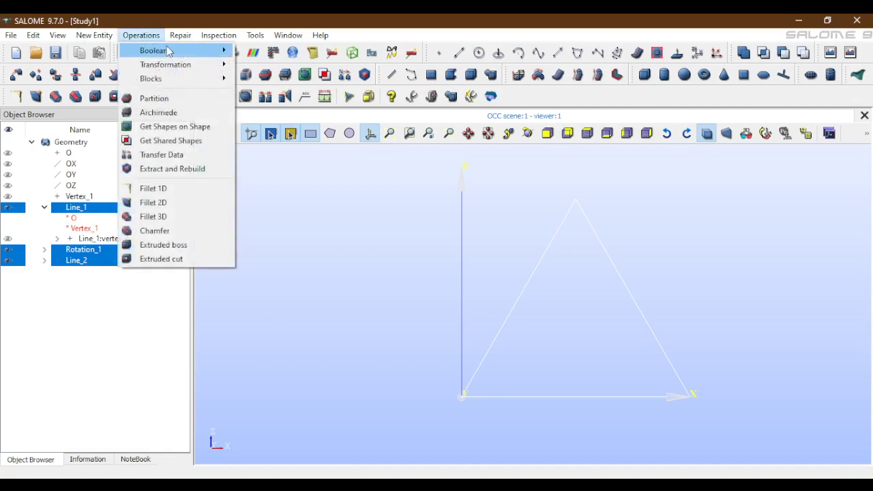
pyautogui.moveTo(212, 68)
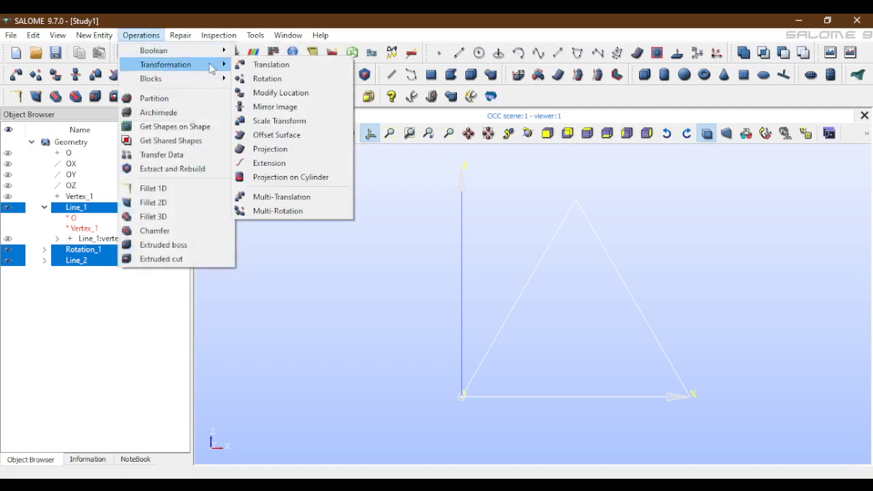
pyautogui.click(257, 64)
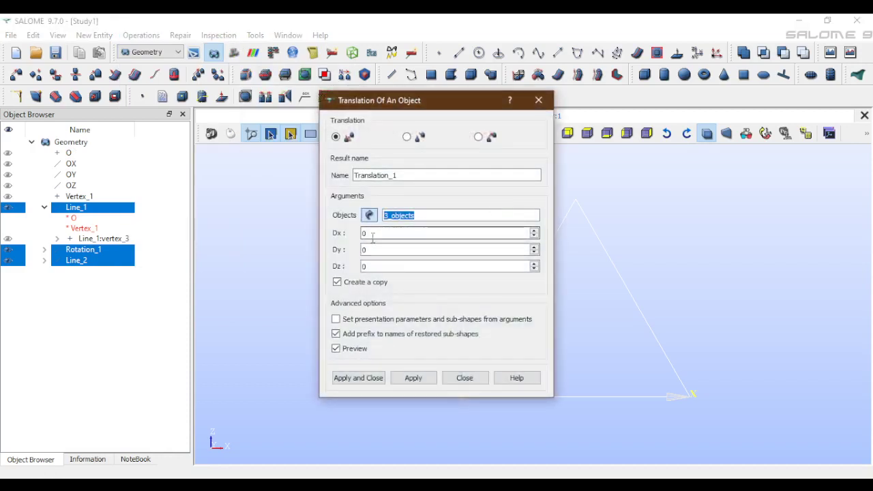
pyautogui.click(407, 136)
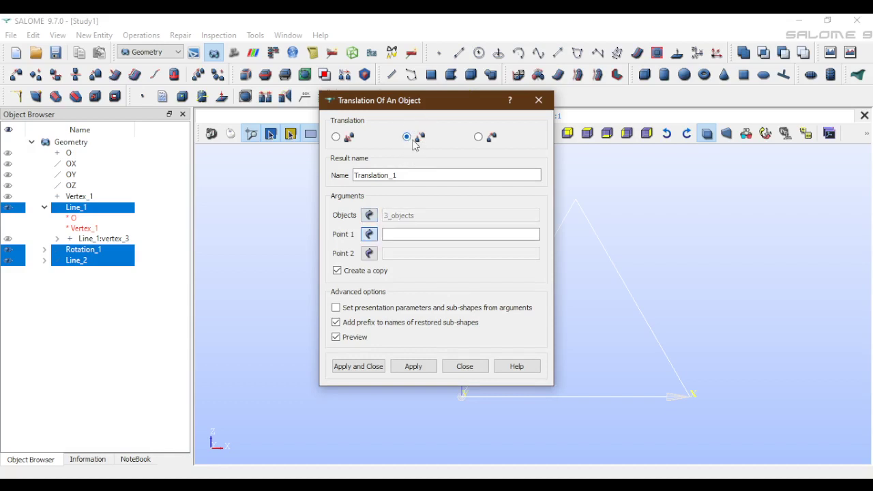
pyautogui.moveTo(399, 100); pyautogui.dragTo(277, 52)
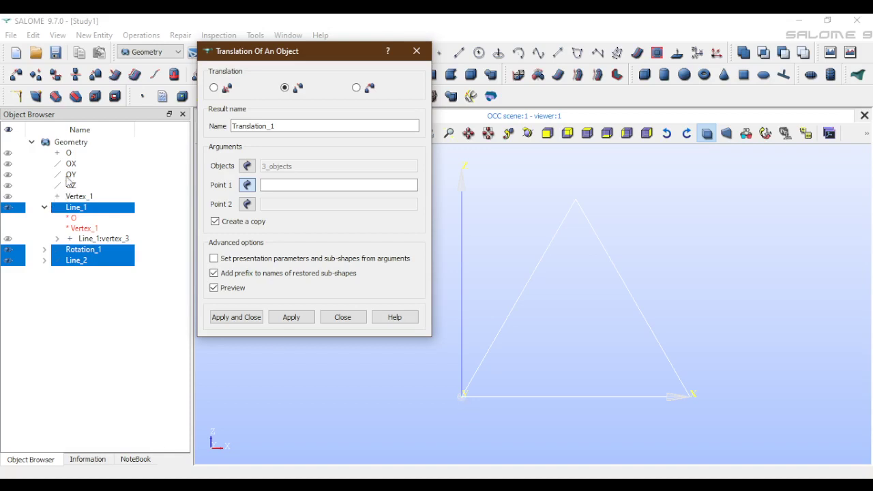
pyautogui.click(68, 154)
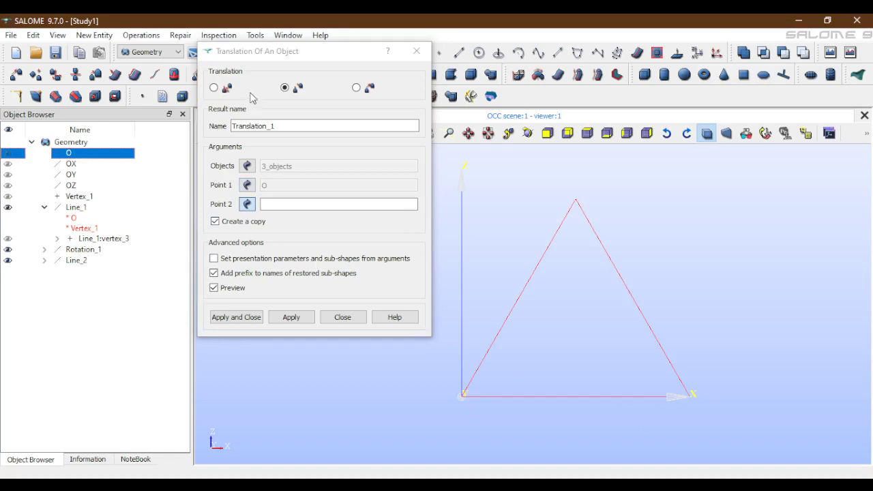
pyautogui.moveTo(272, 57); pyautogui.dragTo(287, 283)
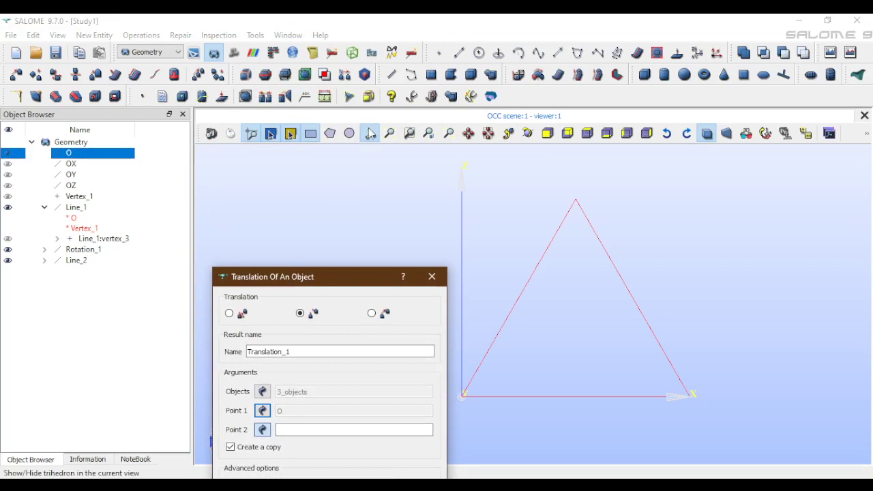
pyautogui.click(682, 426)
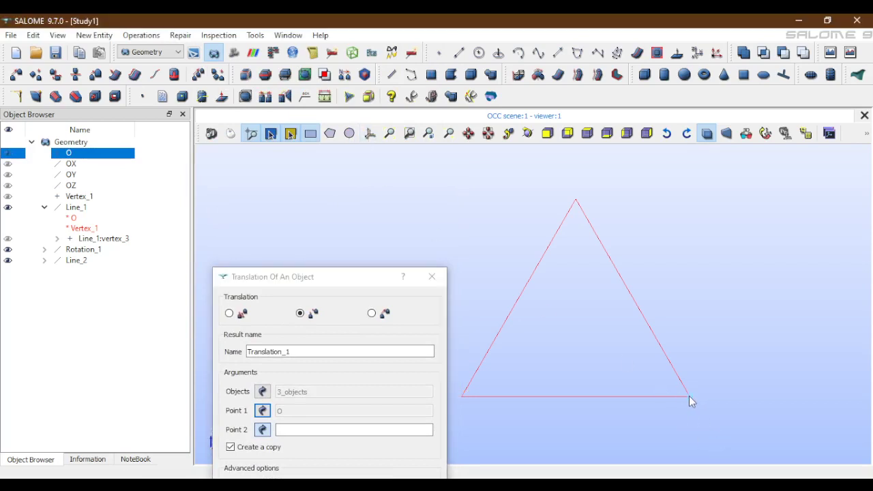
pyautogui.click(689, 396)
pyautogui.moveTo(323, 276); pyautogui.dragTo(345, 106)
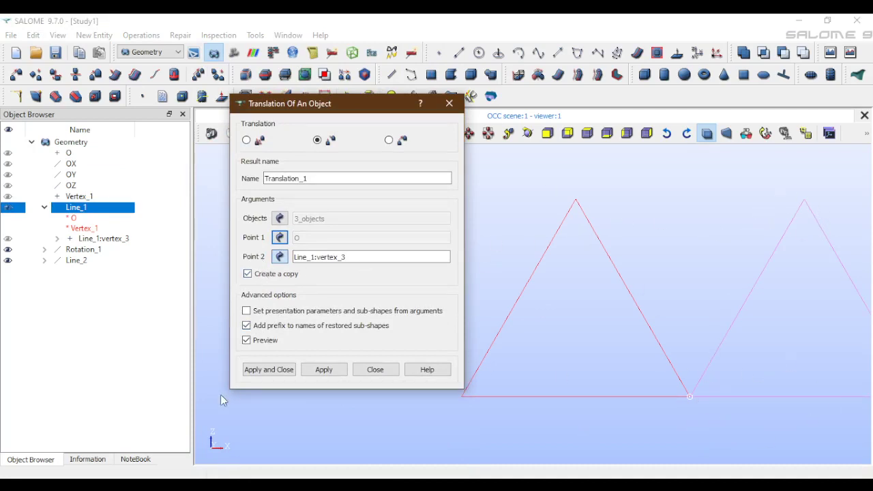
pyautogui.click(269, 370)
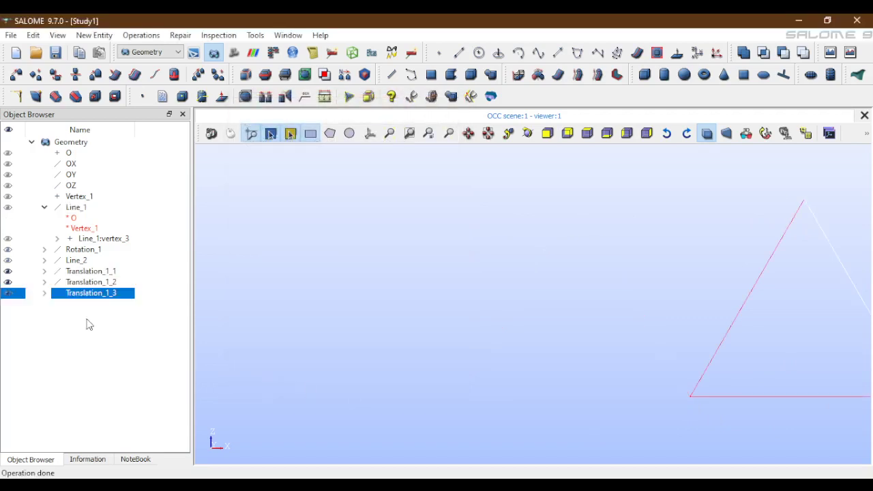
# Step: Show Line_2, Rotation_1 and Line_1 again beside the translated triangle
pyautogui.click(8, 261)
pyautogui.click(9, 250)
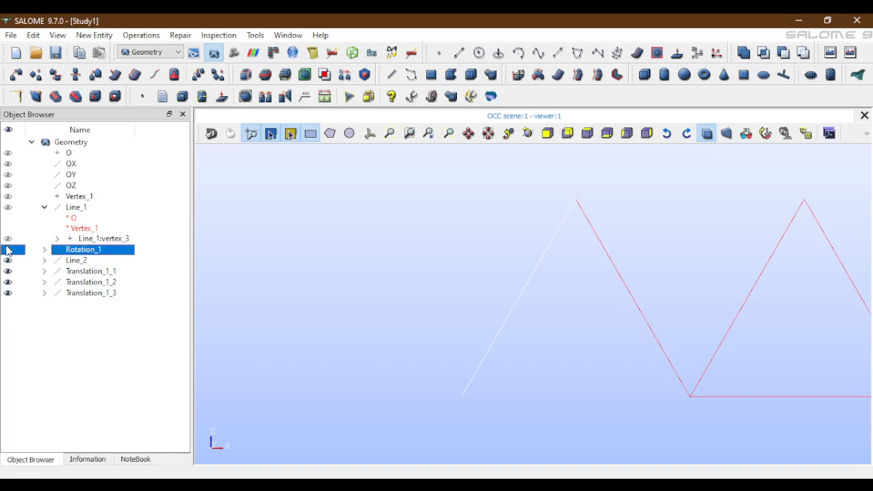
pyautogui.click(7, 208)
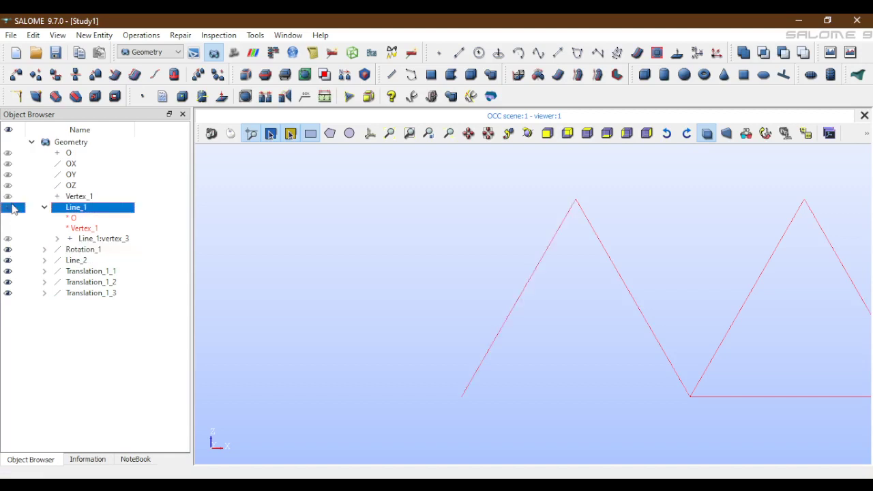
pyautogui.click(411, 385)
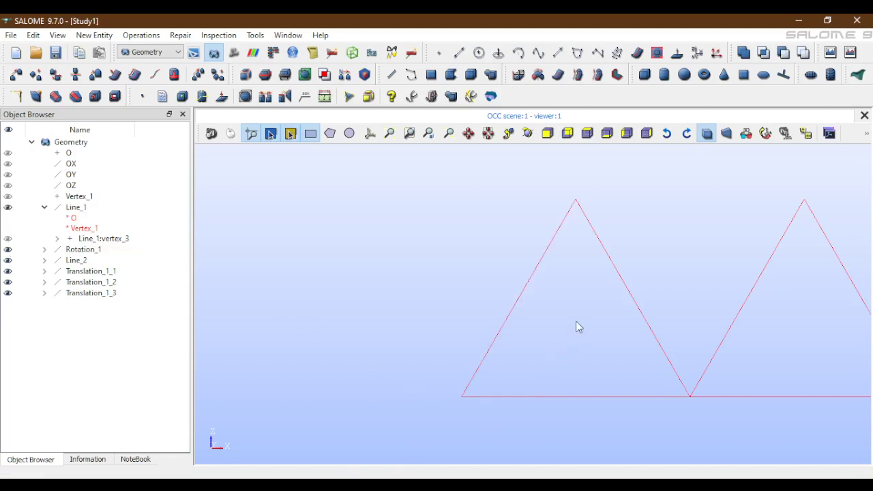
# Step: Reframe both triangles face-on in the OY view, switching the interaction style for the view movement and back
pyautogui.click(229, 134)
pyautogui.moveTo(625, 299); pyautogui.dragTo(390, 288, button='middle')
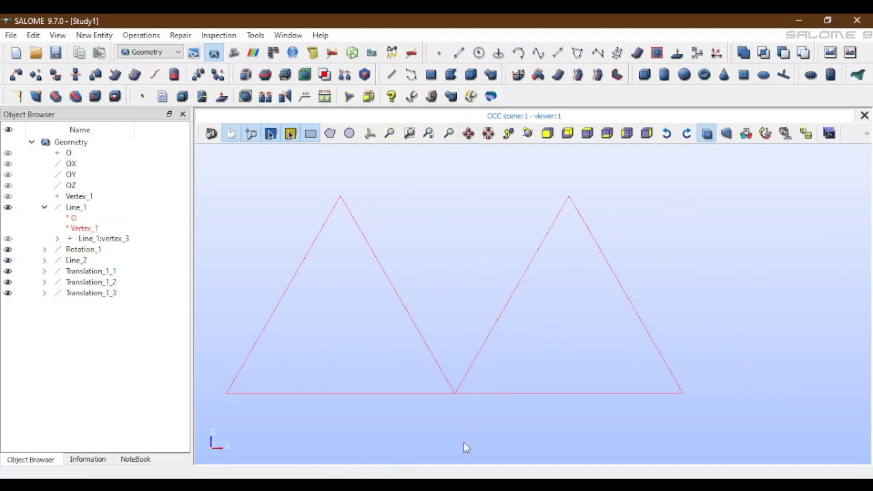
pyautogui.moveTo(464, 441); pyautogui.dragTo(675, 167)
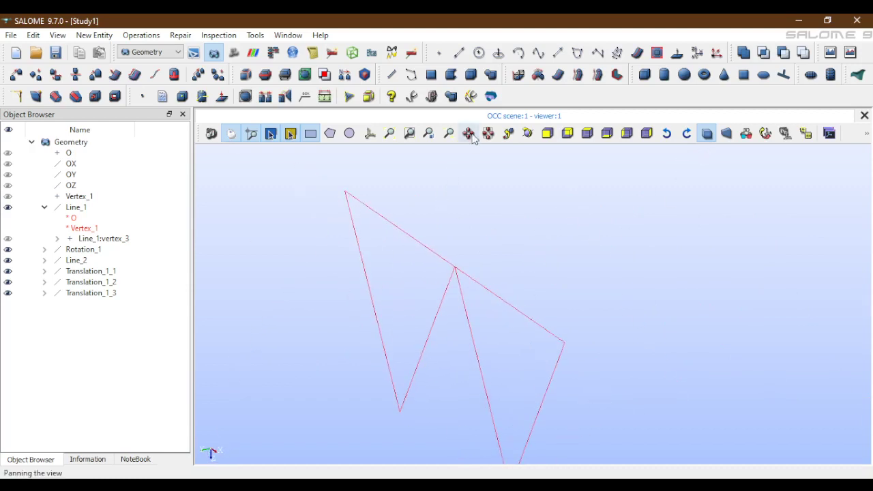
pyautogui.click(626, 135)
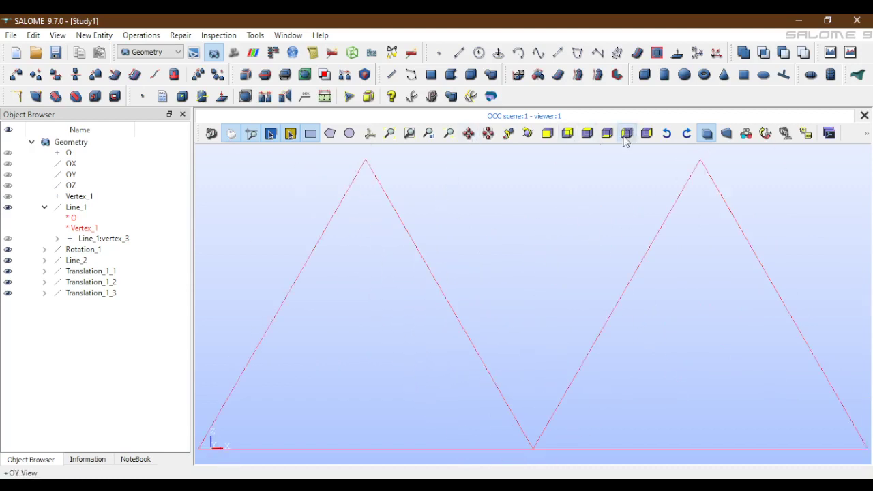
pyautogui.scroll(-4, 618, 264)
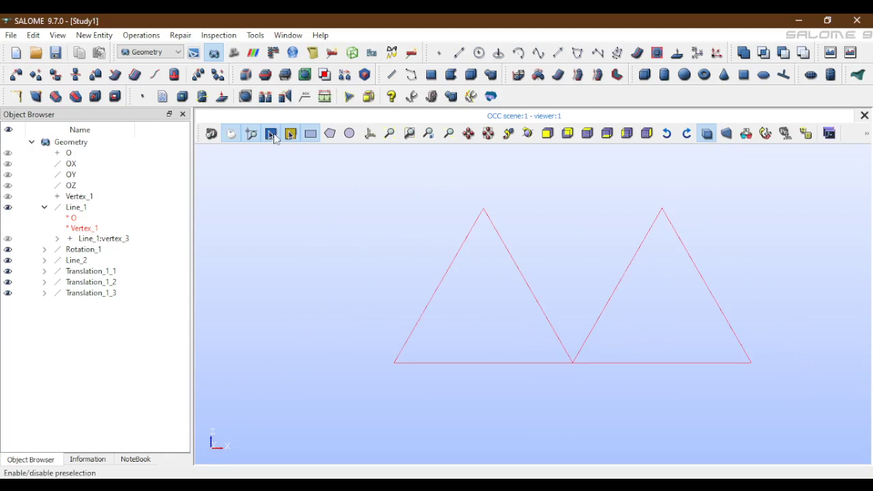
pyautogui.click(232, 134)
# Step: Copy the second triangle's three lines with a two-point translation from the far end of Line_1 to the far end of Translation_1_1
pyautogui.moveTo(587, 174); pyautogui.dragTo(777, 417)
pyautogui.moveTo(551, 415); pyautogui.dragTo(842, 194)
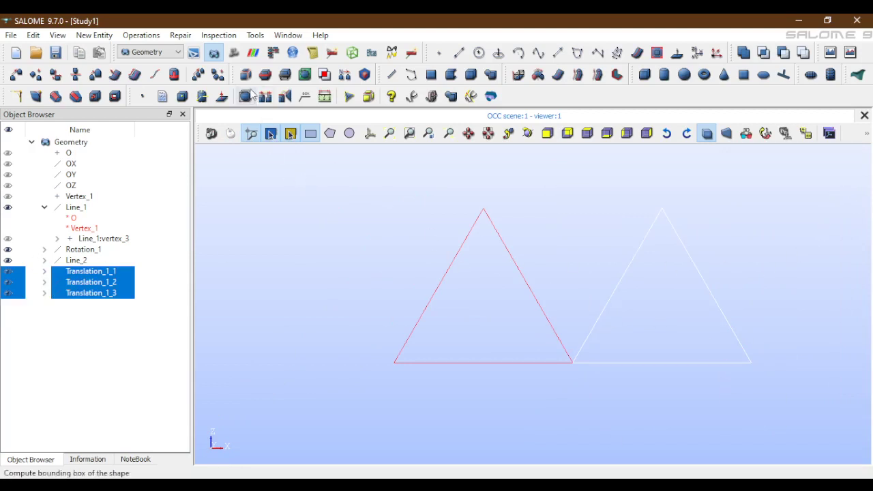
pyautogui.click(140, 36)
pyautogui.moveTo(166, 64)
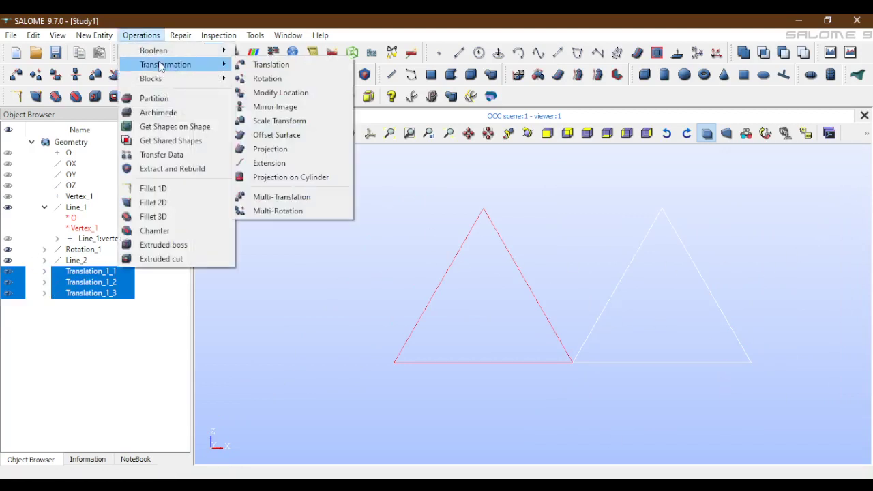
pyautogui.click(282, 65)
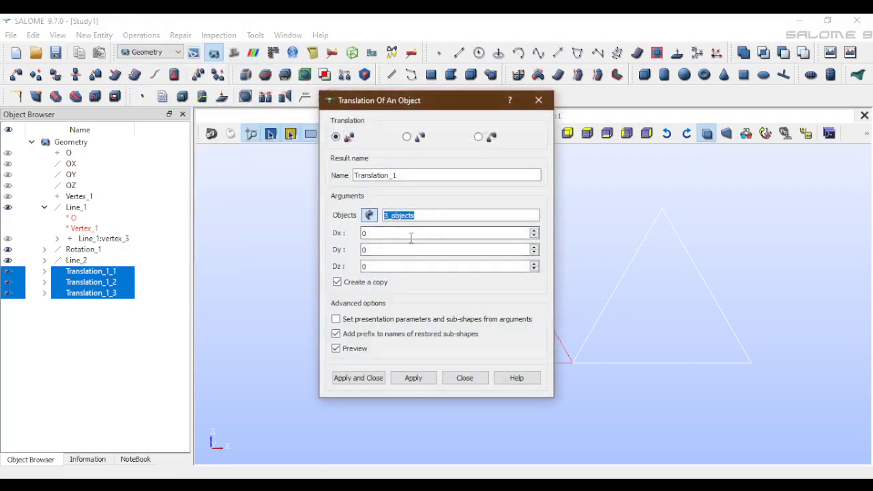
pyautogui.click(409, 139)
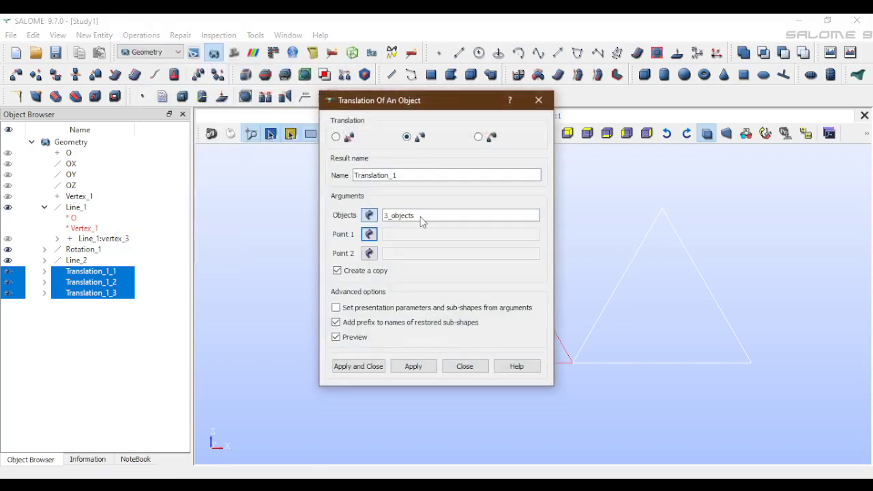
pyautogui.click(370, 236)
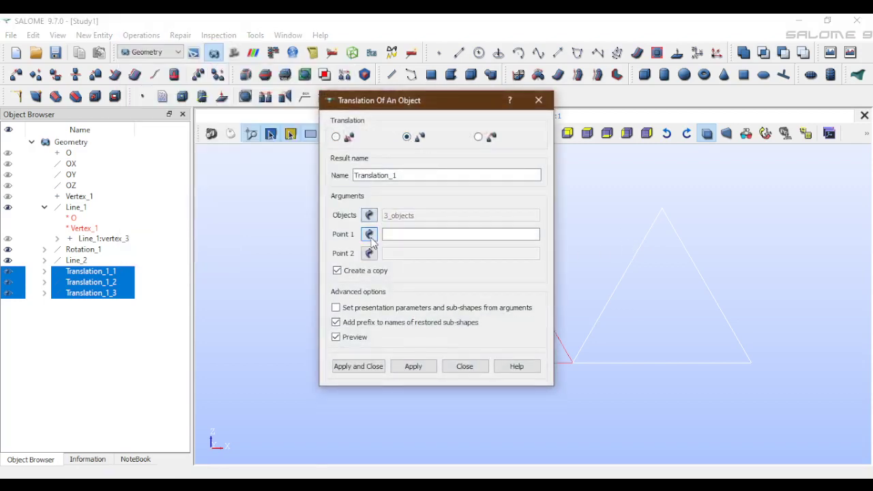
pyautogui.click(574, 363)
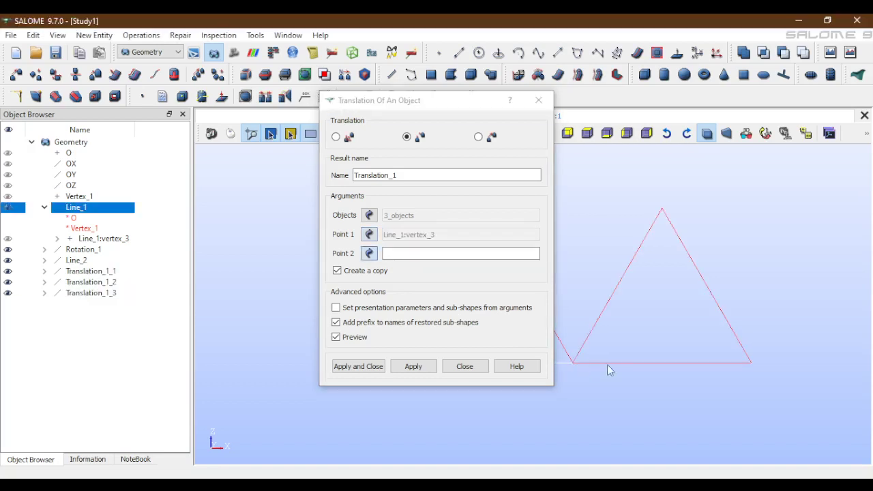
pyautogui.click(752, 363)
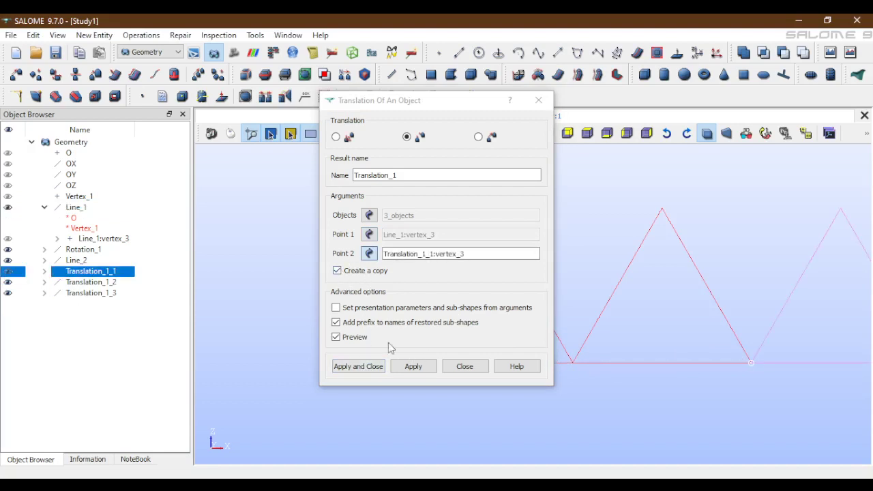
pyautogui.click(359, 366)
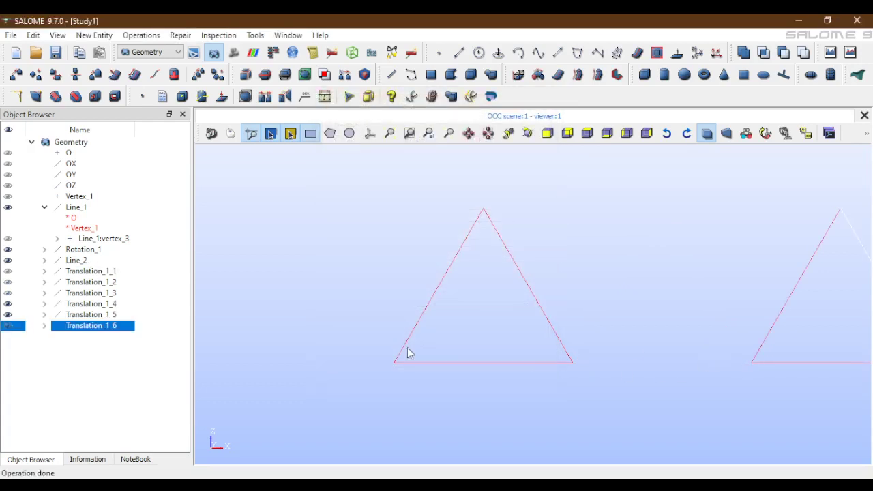
# Step: Show Translation_1_3, Translation_1_2 and Translation_1_1 again to restore the middle triangle
pyautogui.click(8, 292)
pyautogui.click(7, 281)
pyautogui.click(8, 271)
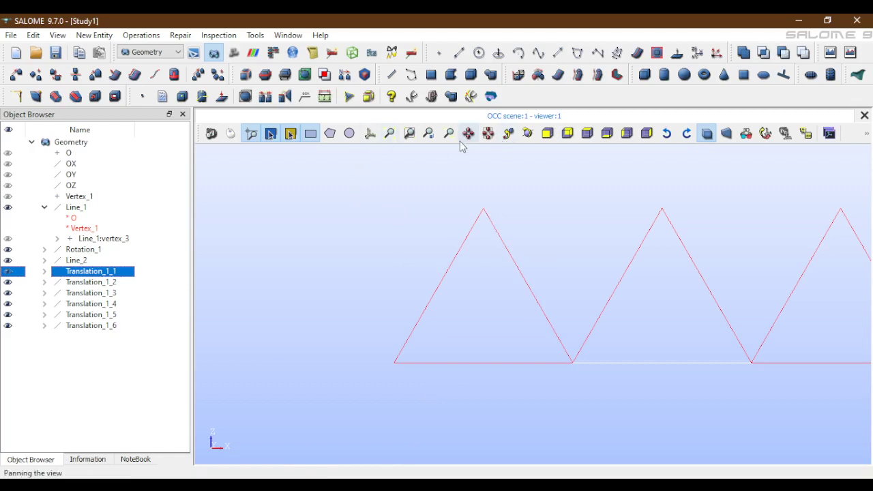
# Step: Create a top line joining the apex of the first triangle to the apex of the middle triangle
pyautogui.click(459, 52)
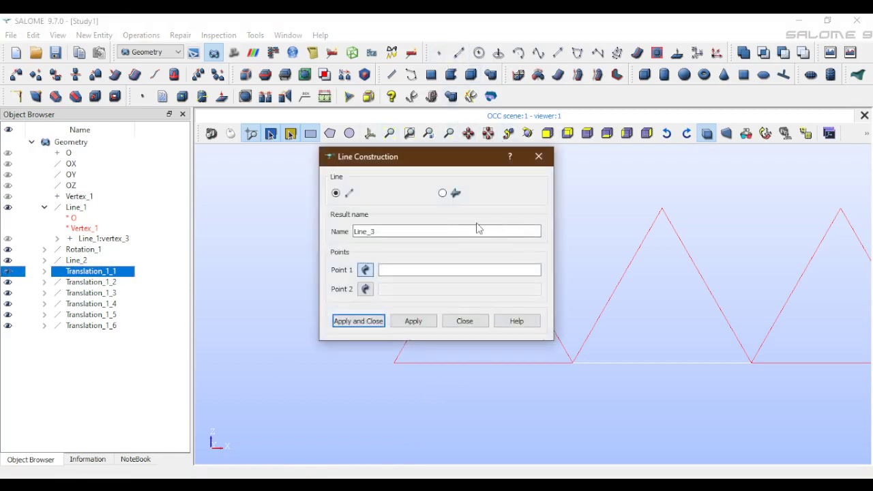
pyautogui.moveTo(429, 164); pyautogui.dragTo(300, 131)
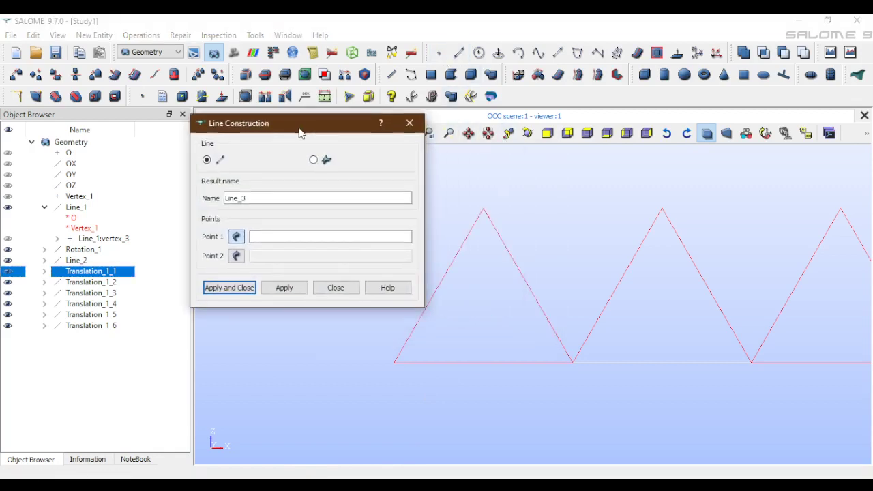
pyautogui.click(484, 210)
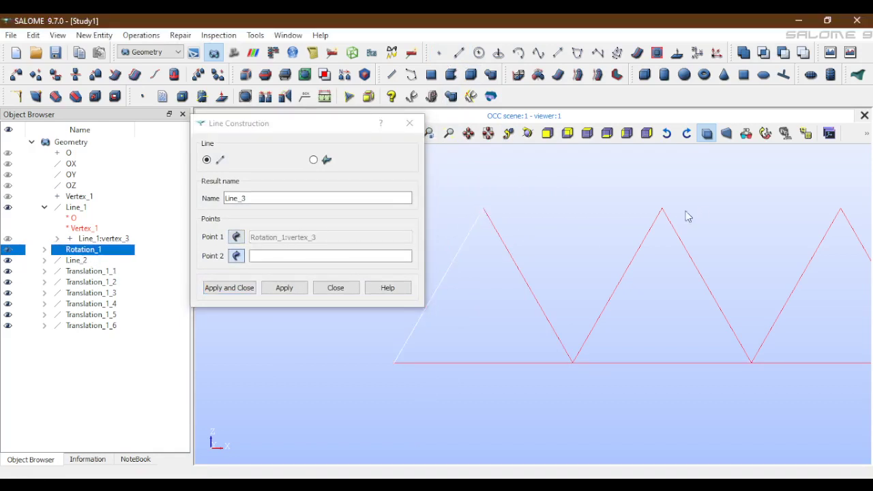
pyautogui.click(661, 212)
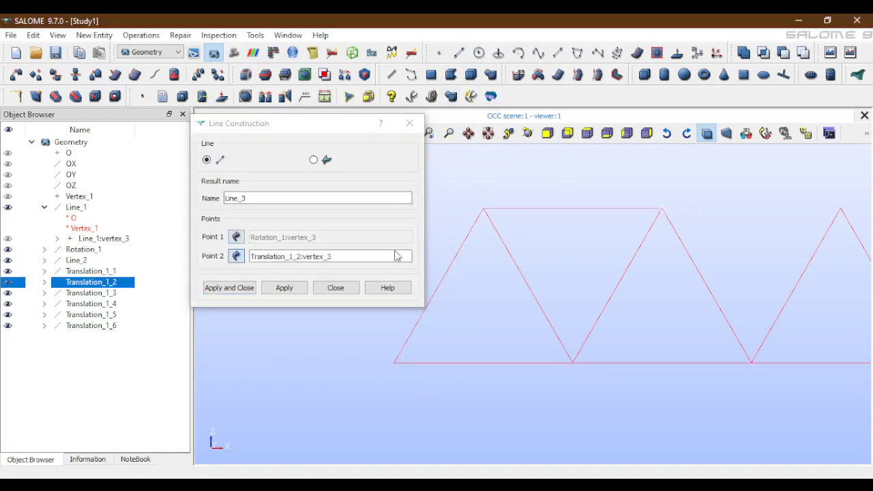
pyautogui.click(284, 290)
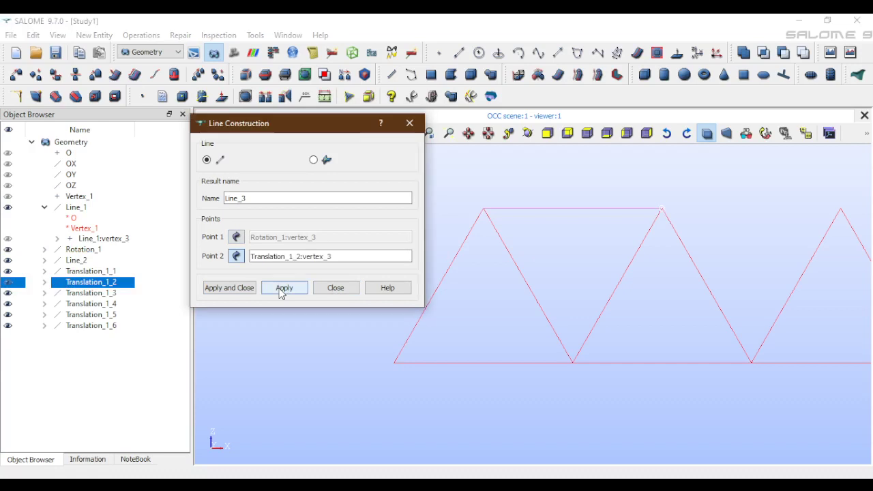
# Step: Create a second top line from the middle triangle's apex to the third triangle's apex and finish the line construction
pyautogui.click(662, 210)
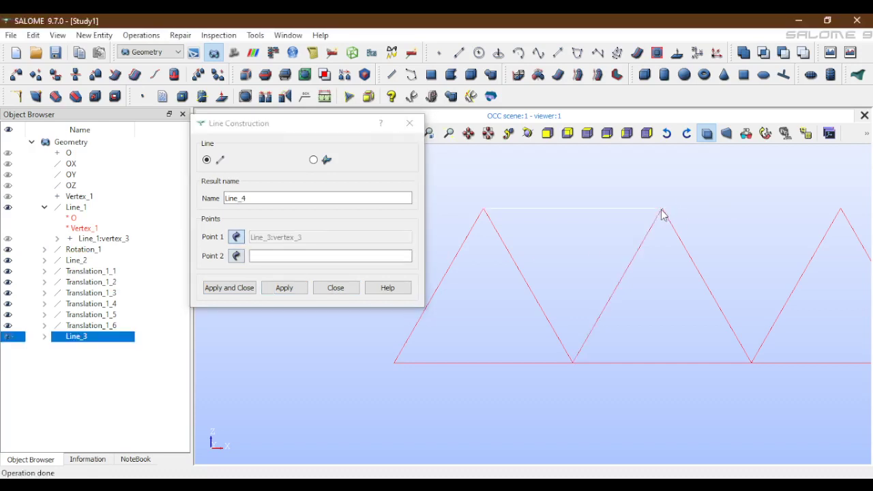
pyautogui.click(841, 212)
pyautogui.click(221, 288)
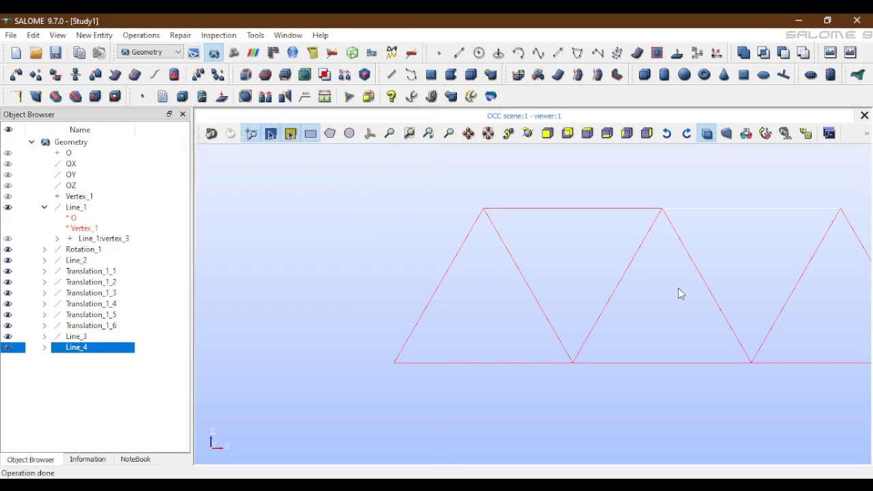
# Step: Show the point Line_1:vertex_3 and collapse the Line_1 branch in the object tree
pyautogui.scroll(-2, 678, 294)
pyautogui.click(468, 133)
pyautogui.moveTo(648, 246); pyautogui.dragTo(496, 252)
pyautogui.click(511, 392)
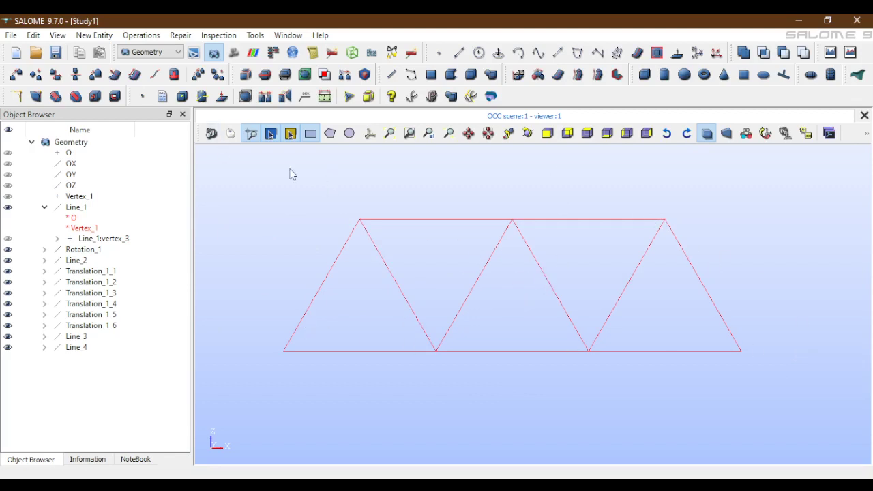
pyautogui.moveTo(249, 153); pyautogui.dragTo(776, 429)
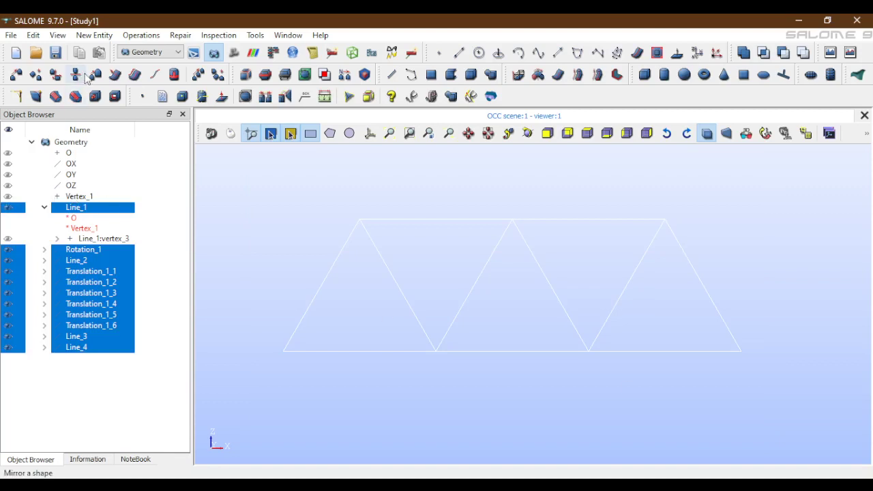
pyautogui.click(8, 240)
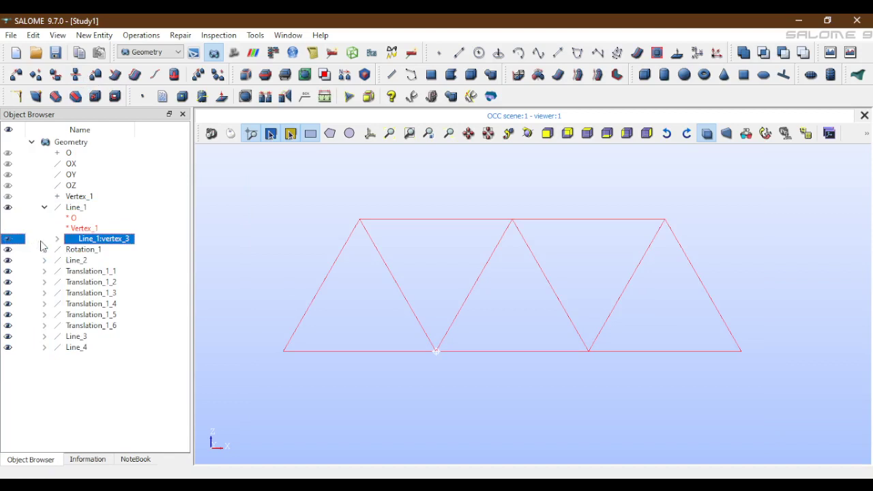
pyautogui.click(44, 208)
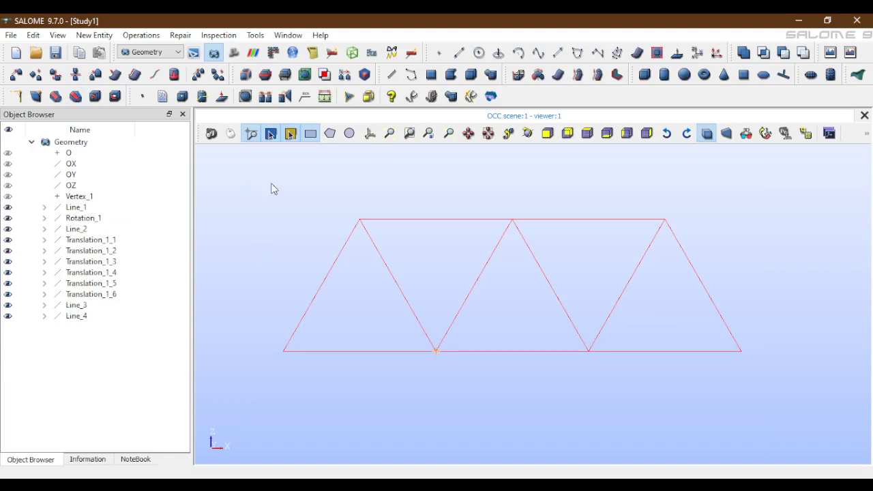
# Step: Build the wire Wire_1 from all 11 truss lines, using the Edge object type and a tolerance of 1e-07
pyautogui.moveTo(271, 183); pyautogui.dragTo(809, 433)
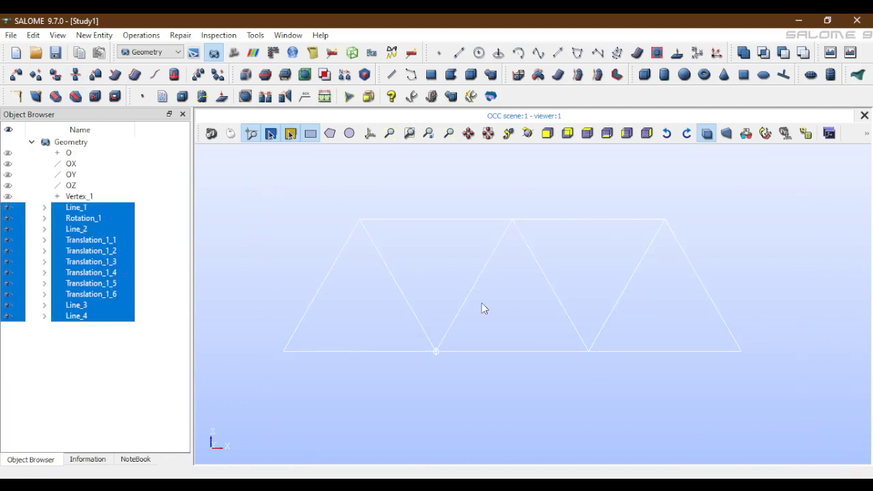
pyautogui.click(94, 34)
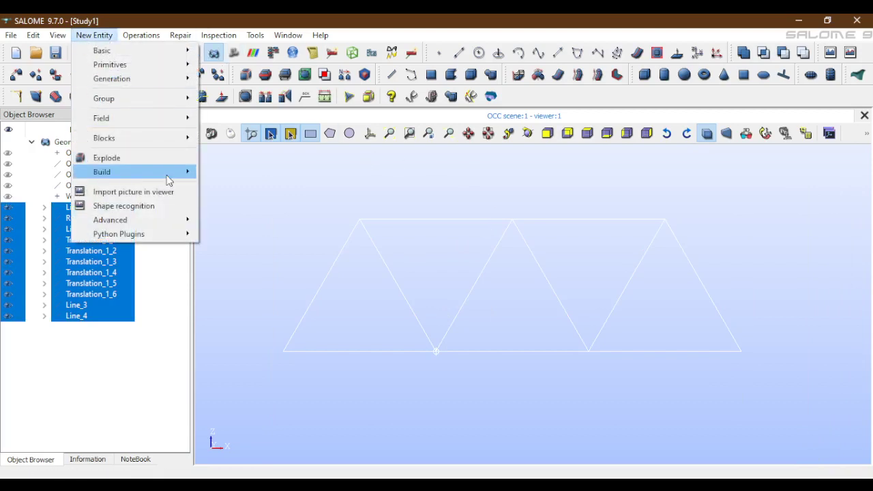
pyautogui.moveTo(169, 180)
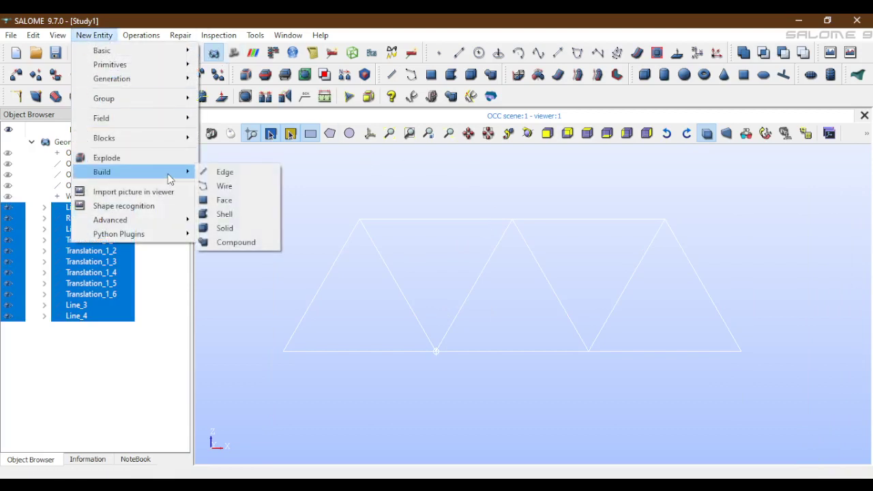
pyautogui.click(223, 189)
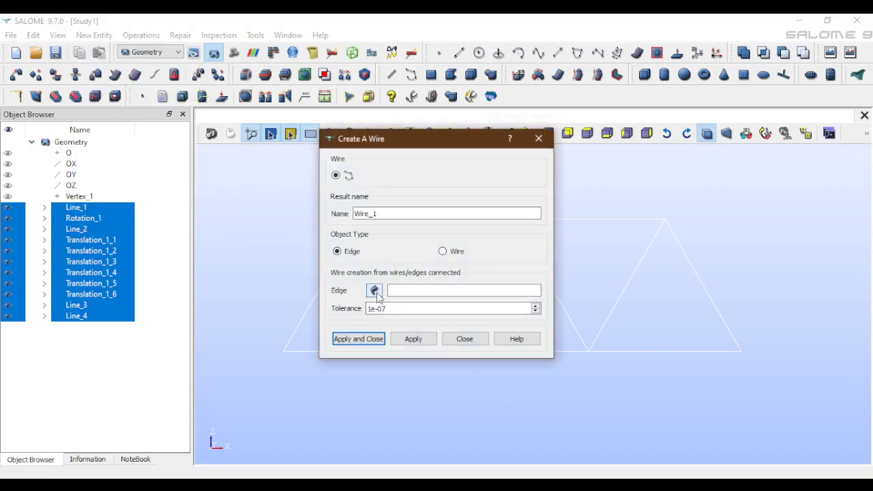
pyautogui.moveTo(428, 141); pyautogui.dragTo(300, 19)
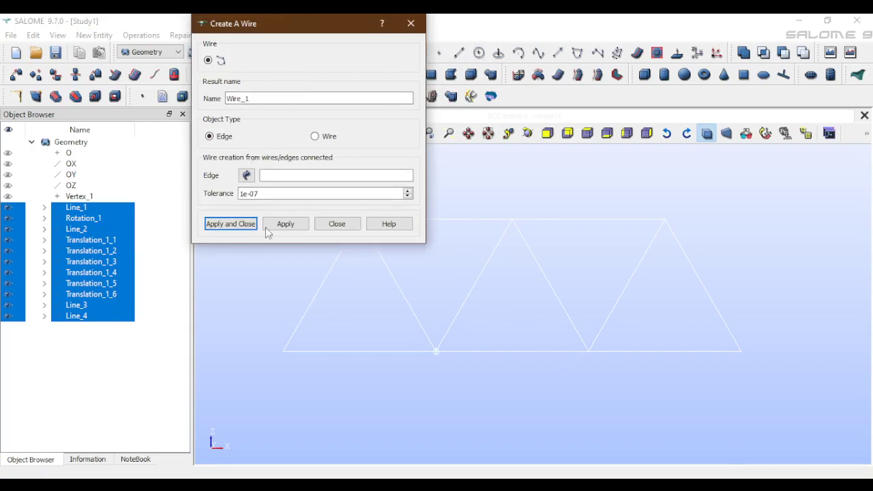
pyautogui.moveTo(306, 29); pyautogui.dragTo(130, 27)
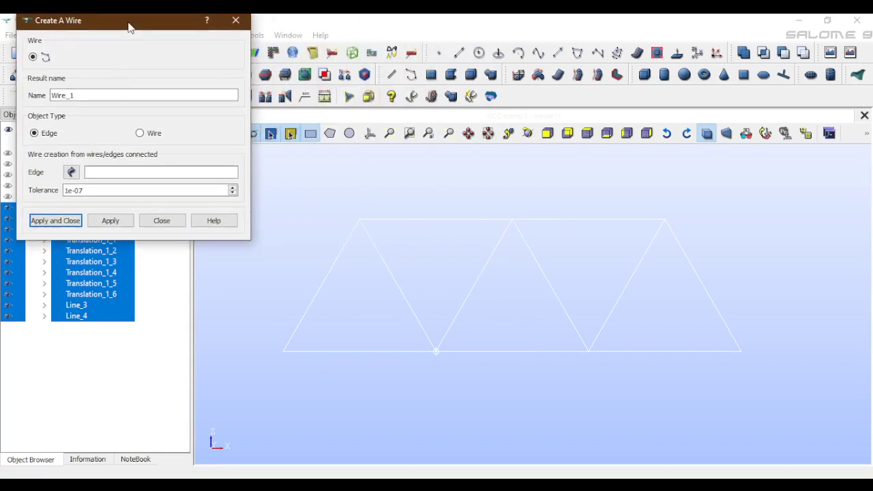
pyautogui.click(340, 234)
pyautogui.moveTo(283, 184); pyautogui.dragTo(781, 407)
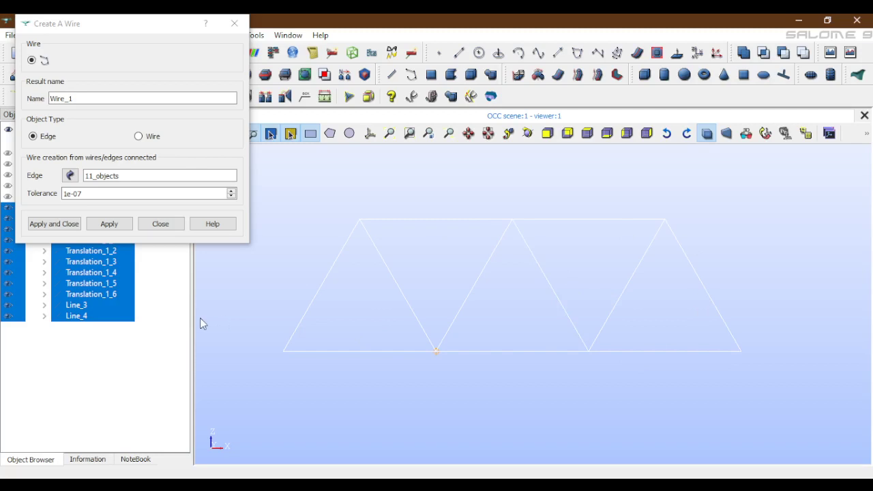
pyautogui.click(42, 139)
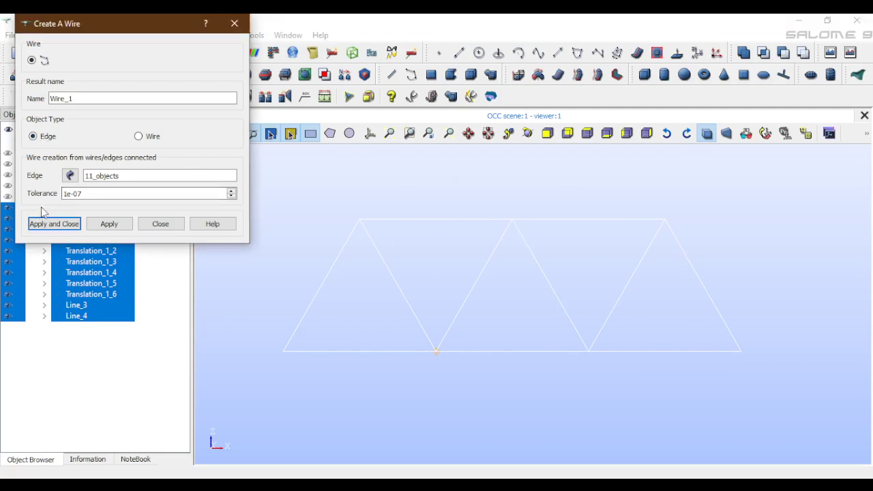
pyautogui.click(87, 223)
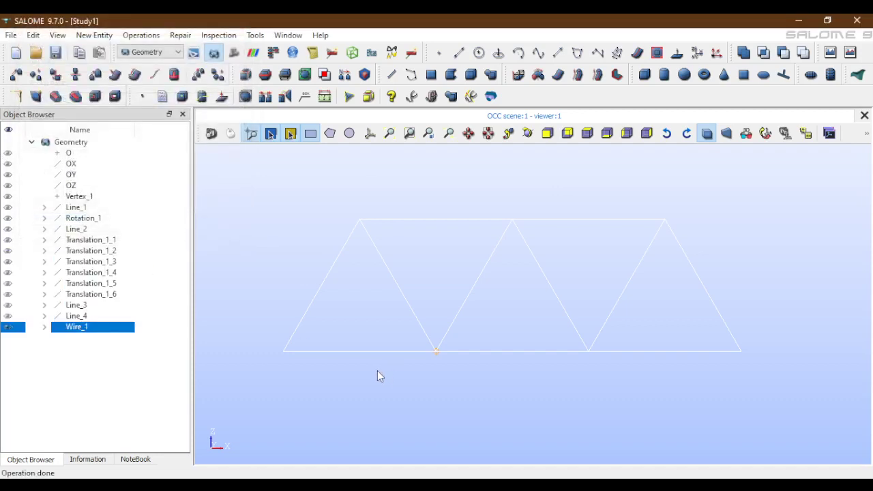
pyautogui.click(372, 387)
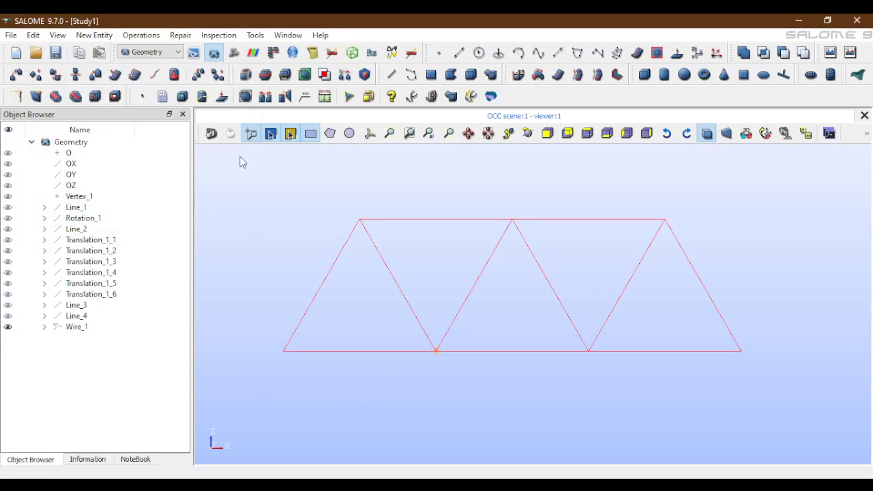
# Step: Display the axes trihedron in the viewer and hide the vertex at the far end of Line_1
pyautogui.click(369, 135)
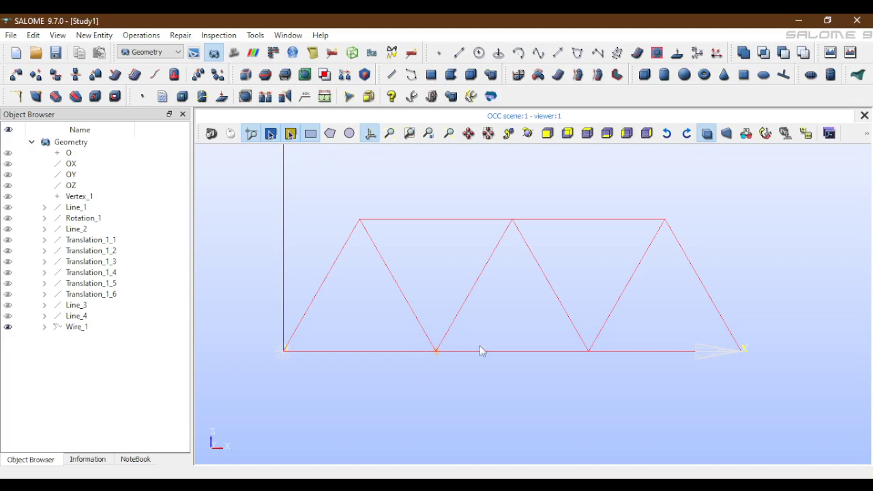
pyautogui.rightClick(437, 355)
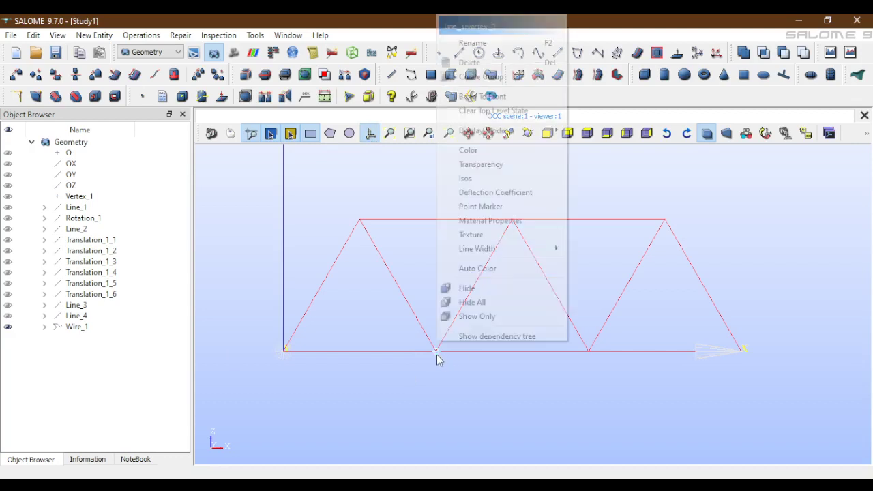
pyautogui.click(466, 288)
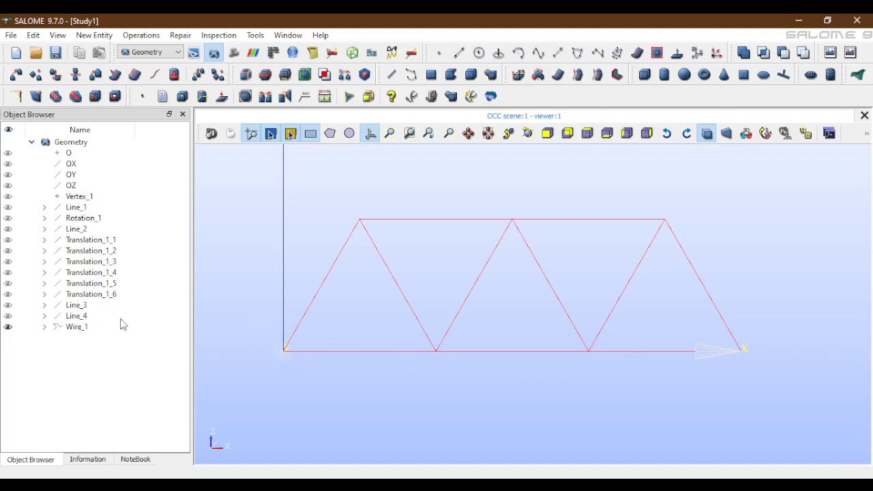
pyautogui.click(72, 328)
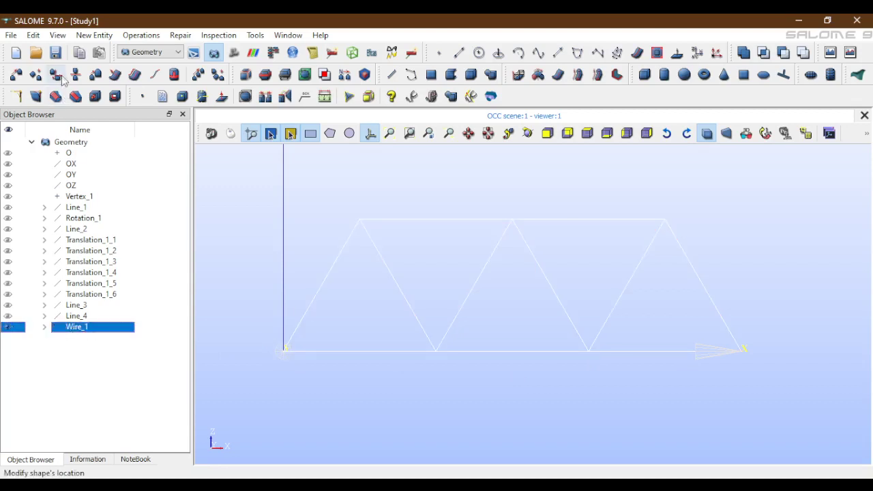
pyautogui.click(93, 35)
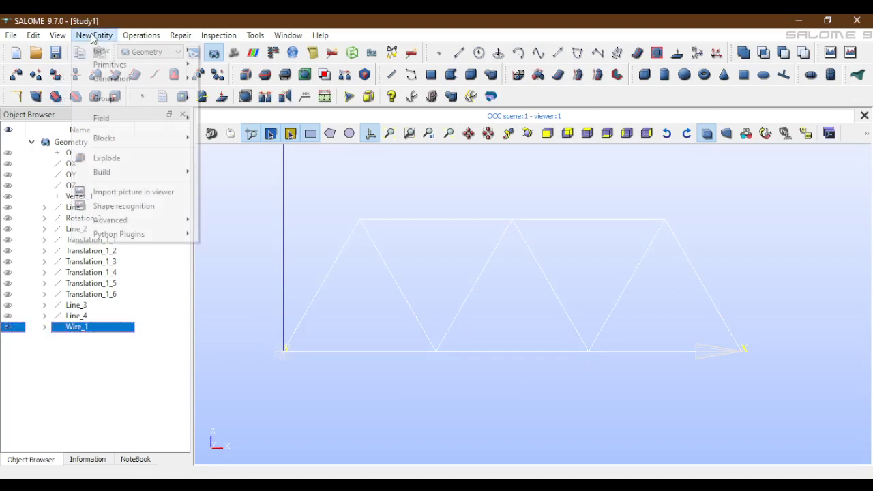
pyautogui.moveTo(145, 108)
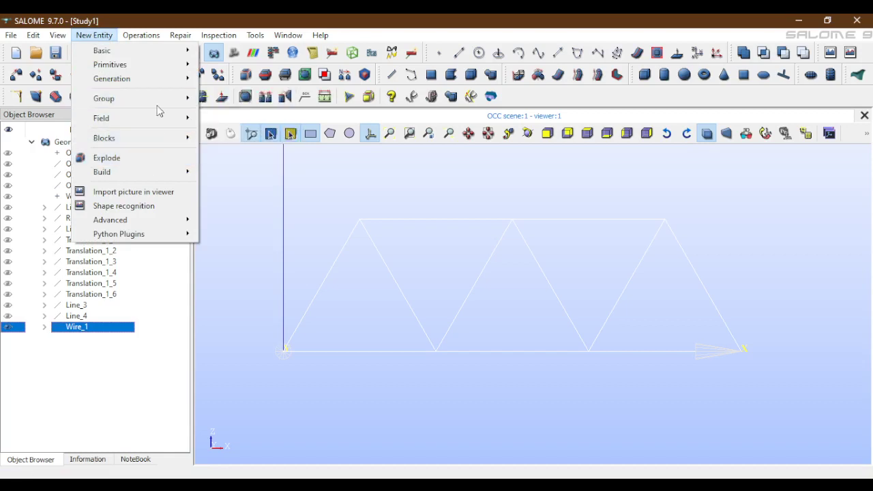
pyautogui.click(266, 99)
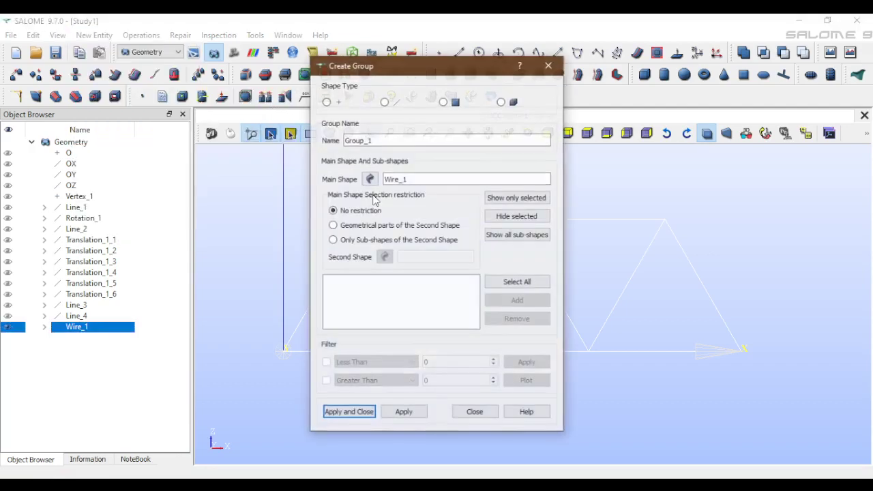
pyautogui.click(326, 103)
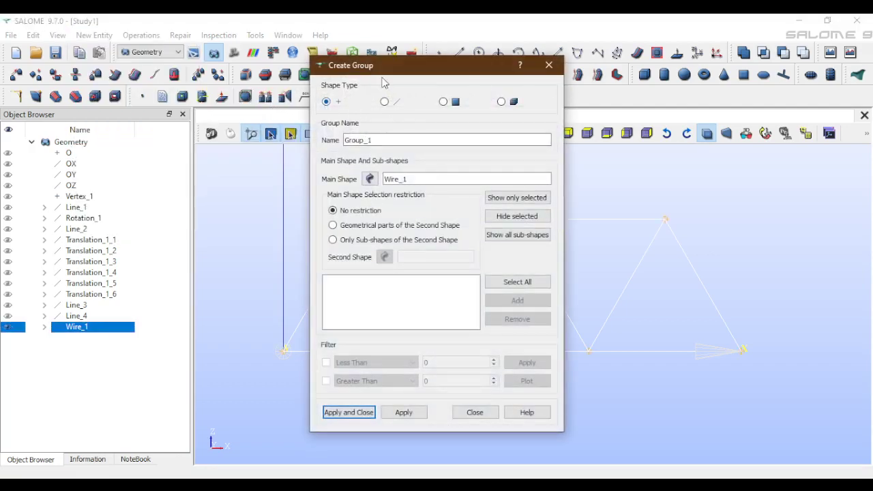
pyautogui.moveTo(392, 71); pyautogui.dragTo(639, 42)
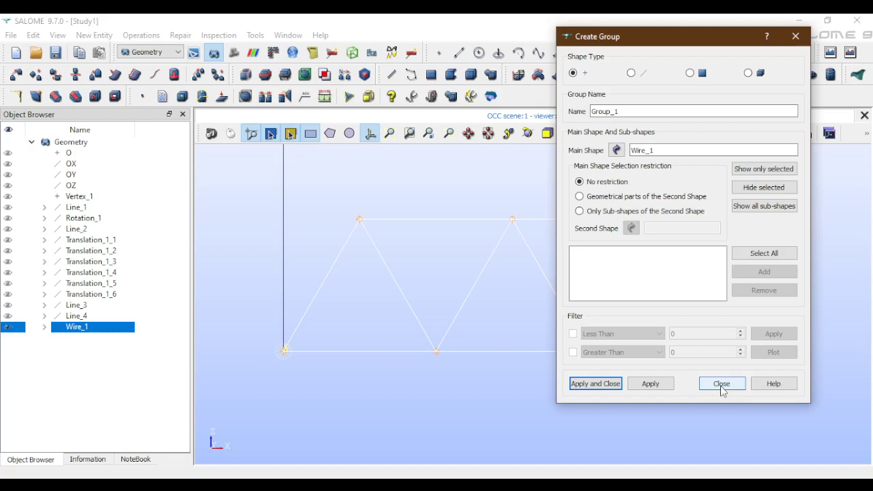
pyautogui.click(722, 384)
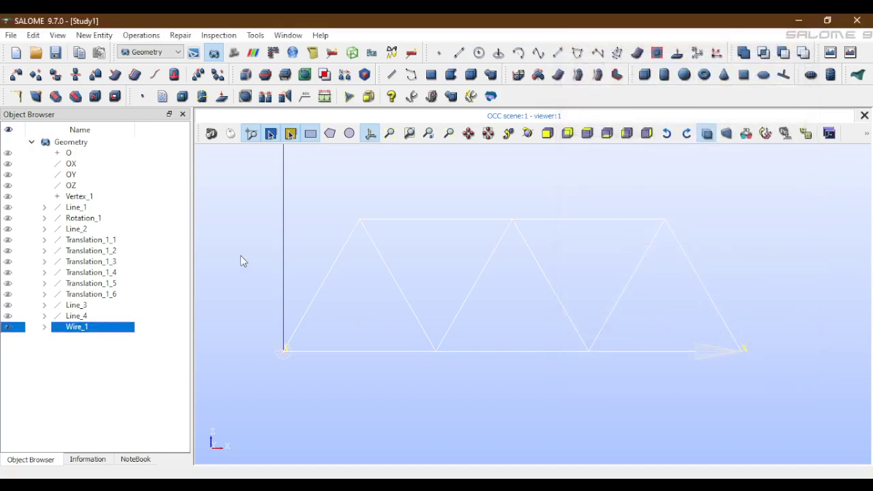
pyautogui.click(94, 35)
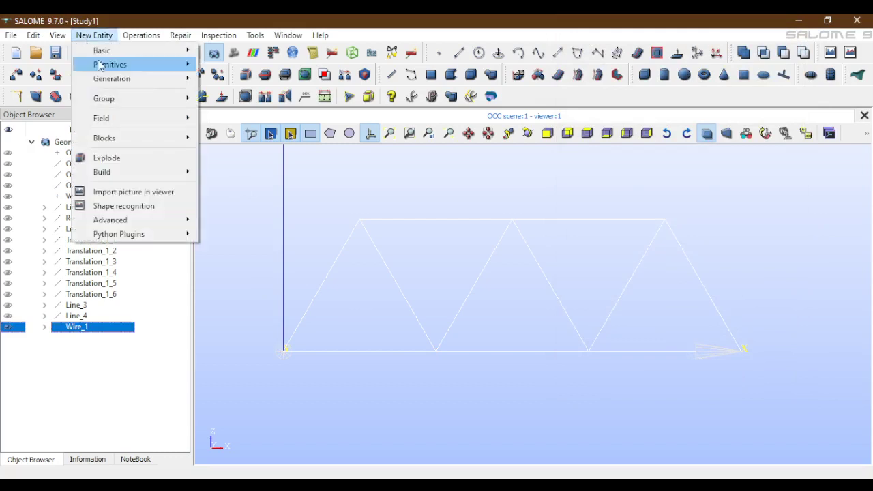
pyautogui.click(134, 156)
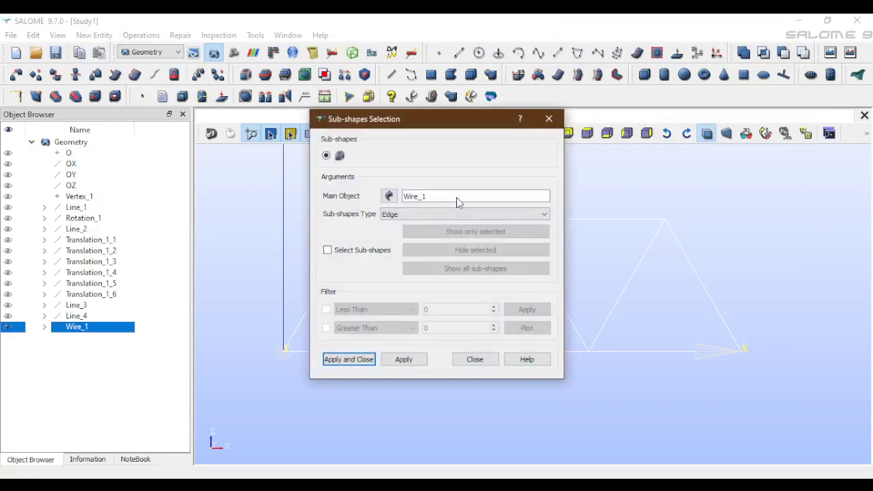
pyautogui.click(410, 214)
pyautogui.click(408, 232)
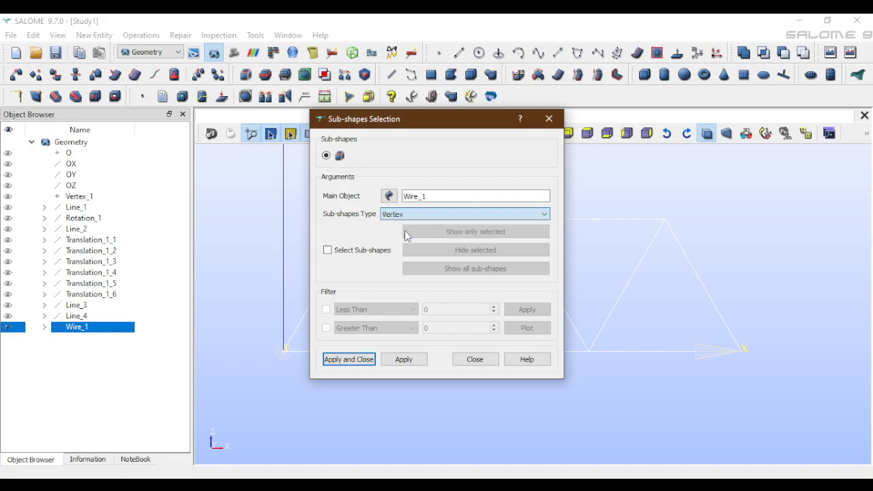
pyautogui.moveTo(408, 122); pyautogui.dragTo(746, 70)
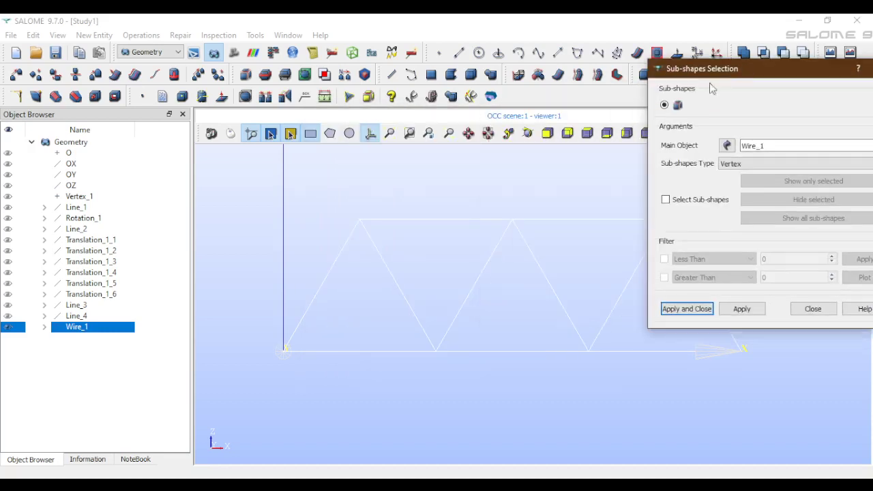
pyautogui.click(666, 200)
# Step: Hide the axes trihedron in the viewer and leave the sub-shape extraction of Wire_1 without applying it
pyautogui.click(371, 133)
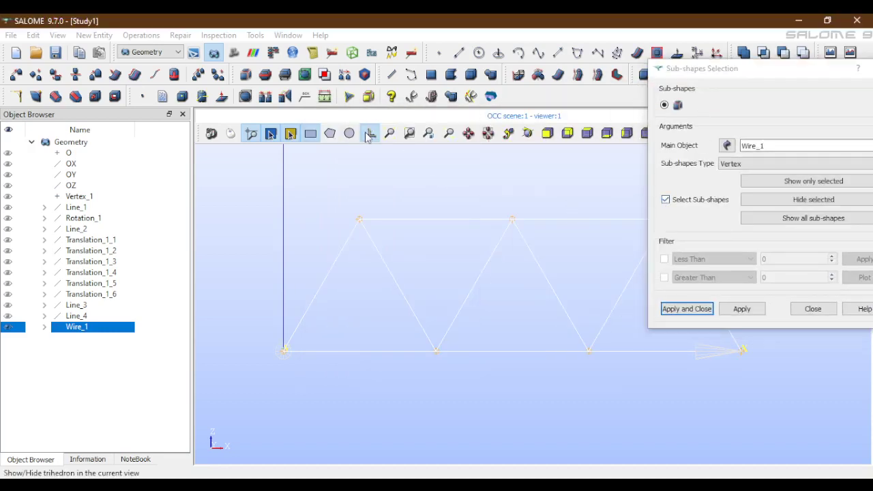
pyautogui.click(283, 352)
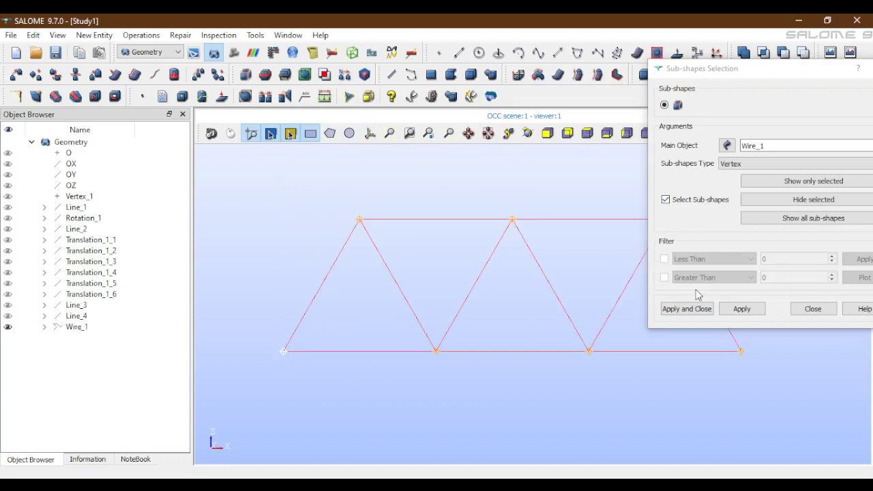
pyautogui.moveTo(756, 69); pyautogui.dragTo(696, 40)
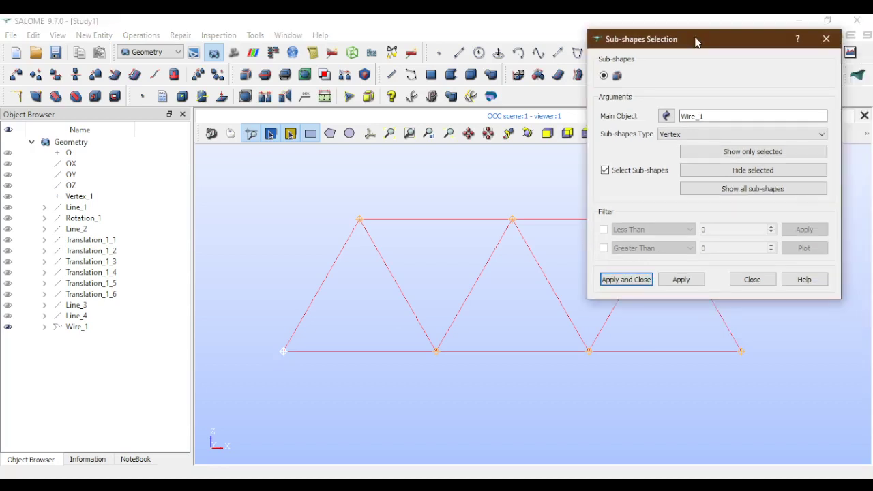
pyautogui.click(751, 280)
# Step: Create a vertex group named left_support on Wire_1 containing the truss's lower-left end vertex
pyautogui.click(75, 327)
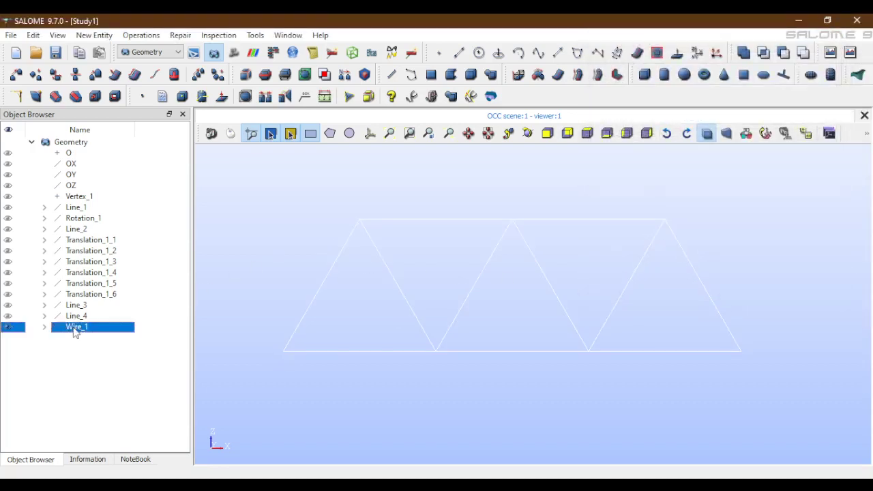
pyautogui.click(94, 35)
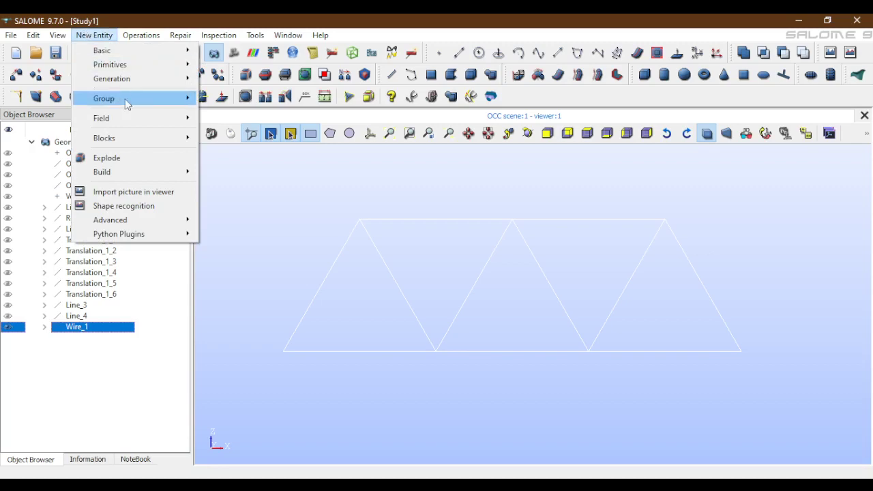
pyautogui.moveTo(126, 103)
pyautogui.click(222, 97)
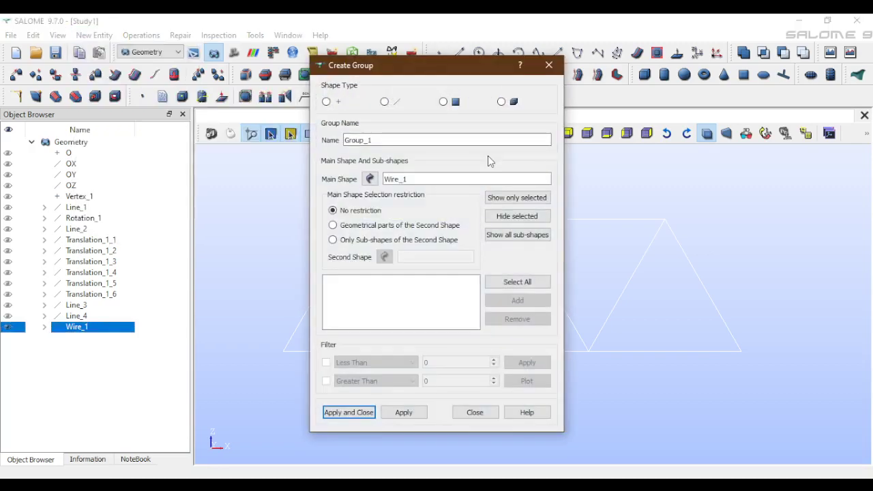
pyautogui.click(327, 102)
pyautogui.doubleClick(405, 142)
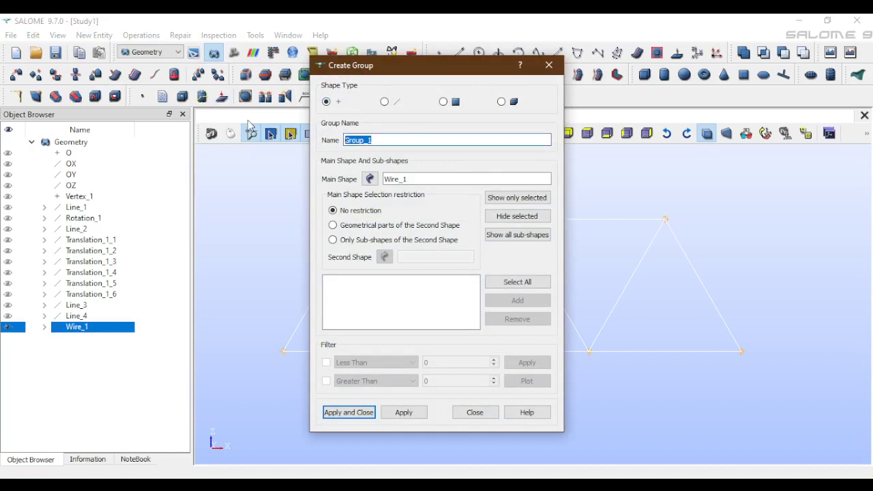
pyautogui.write('le')
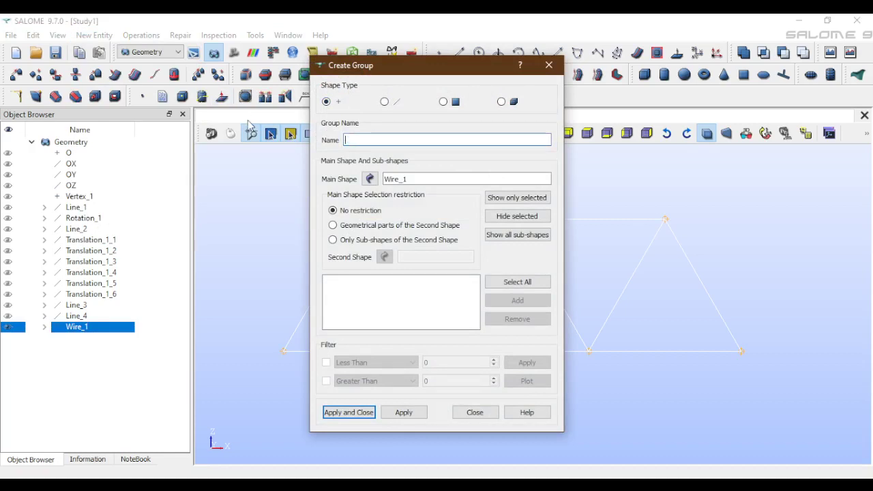
pyautogui.write('ft_support')
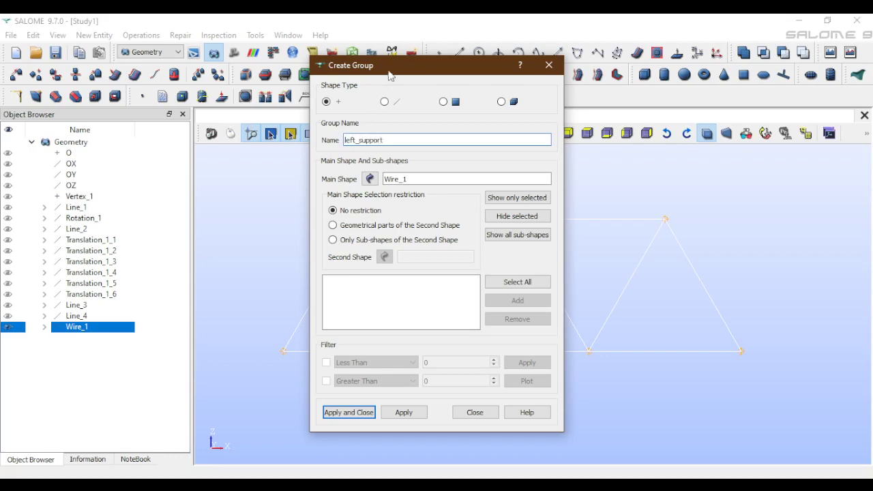
pyautogui.moveTo(412, 65); pyautogui.dragTo(544, 48)
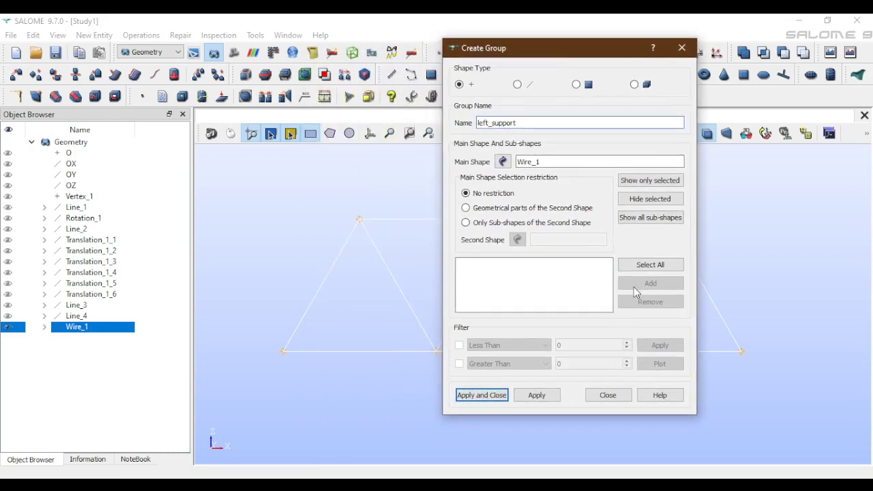
pyautogui.click(284, 352)
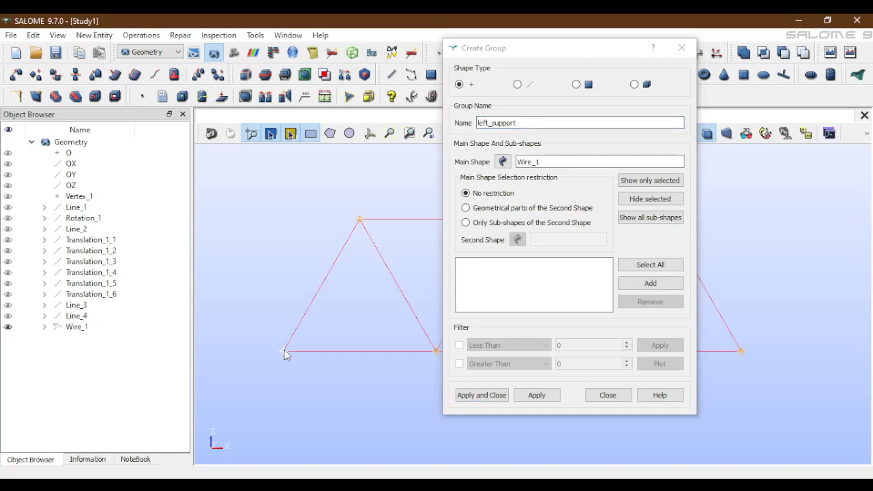
pyautogui.click(636, 290)
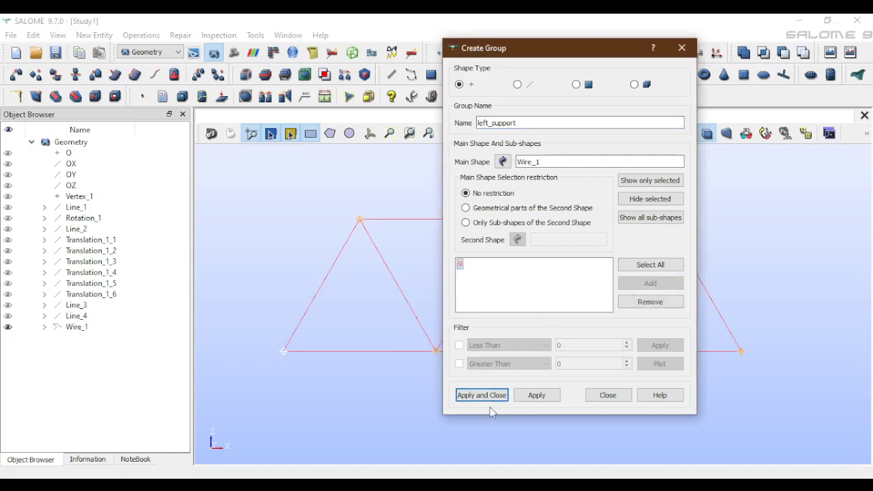
pyautogui.click(535, 396)
# Step: Create a second vertex group named right_support on Wire_1 containing the truss's lower-right end vertex
pyautogui.moveTo(537, 122); pyautogui.dragTo(455, 108)
pyautogui.write('right')
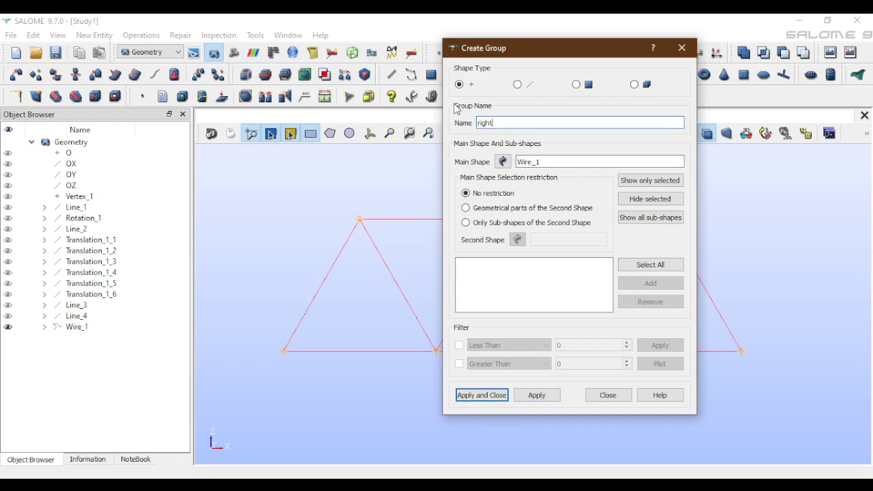
pyautogui.write('_support')
pyautogui.moveTo(572, 42); pyautogui.dragTo(458, 18)
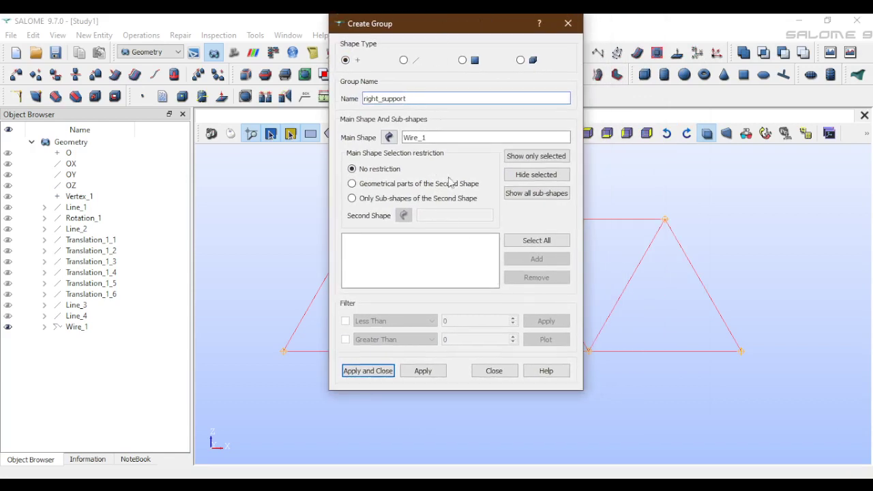
pyautogui.click(742, 352)
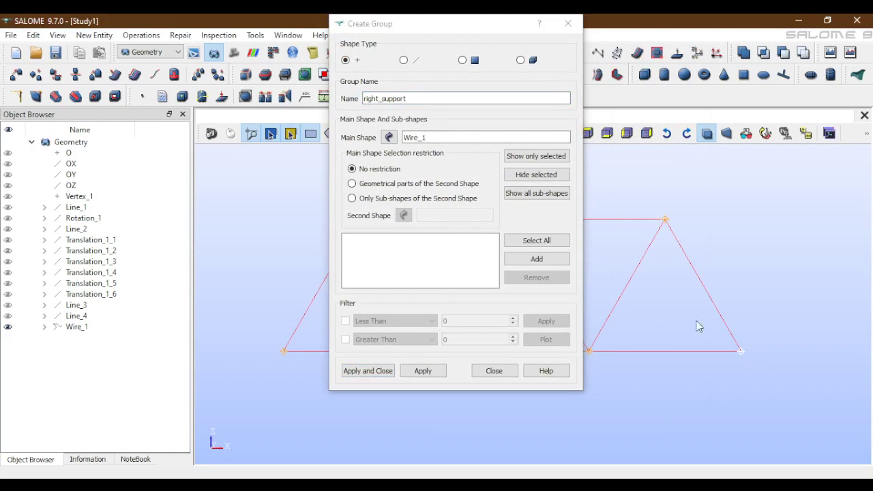
pyautogui.click(537, 260)
pyautogui.click(425, 370)
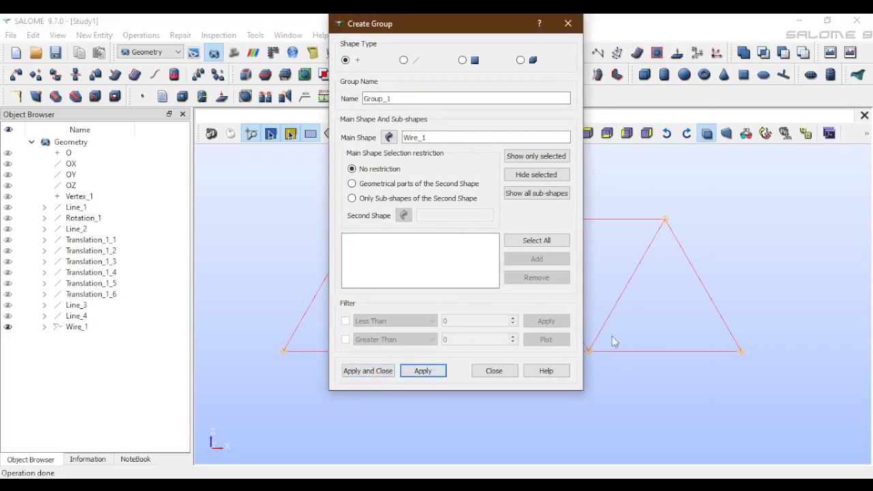
# Step: Create a vertex group named force_nodes on Wire_1 from the four bottom-chord vertices and finish group creation
pyautogui.moveTo(391, 98); pyautogui.dragTo(361, 98)
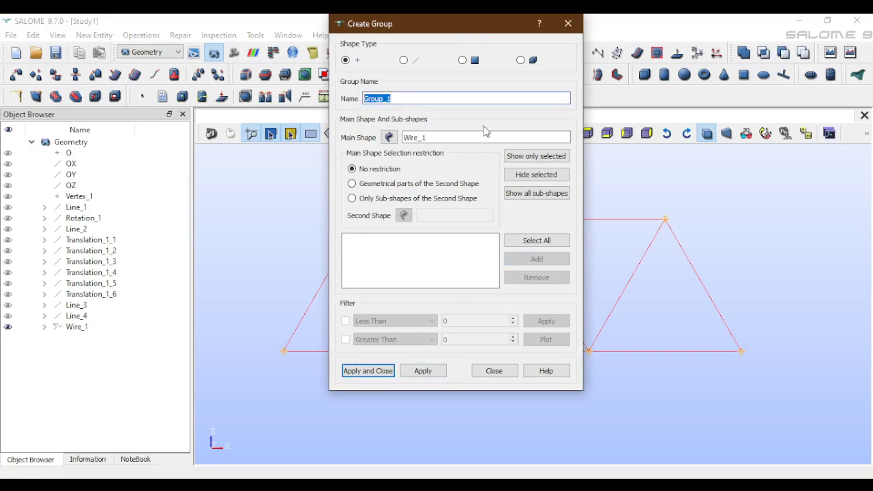
pyautogui.write('for')
pyautogui.write('ce_nodes')
pyautogui.moveTo(491, 26); pyautogui.dragTo(148, 28)
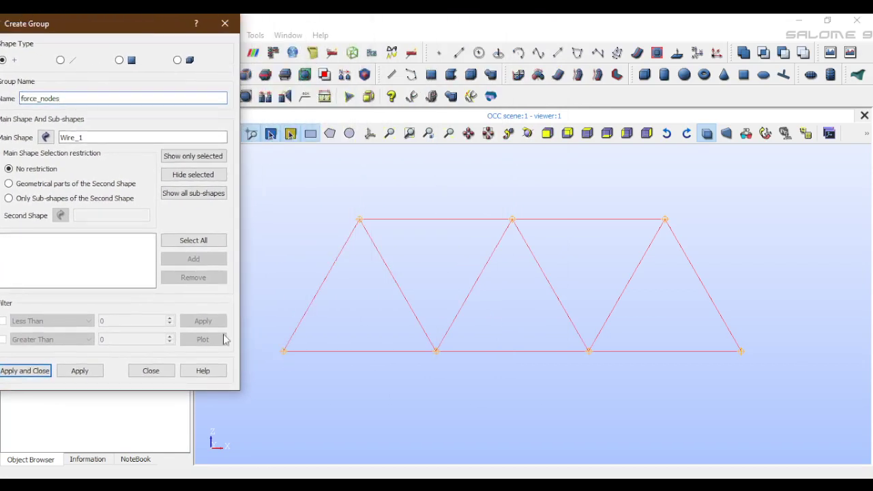
pyautogui.moveTo(260, 307); pyautogui.dragTo(799, 402)
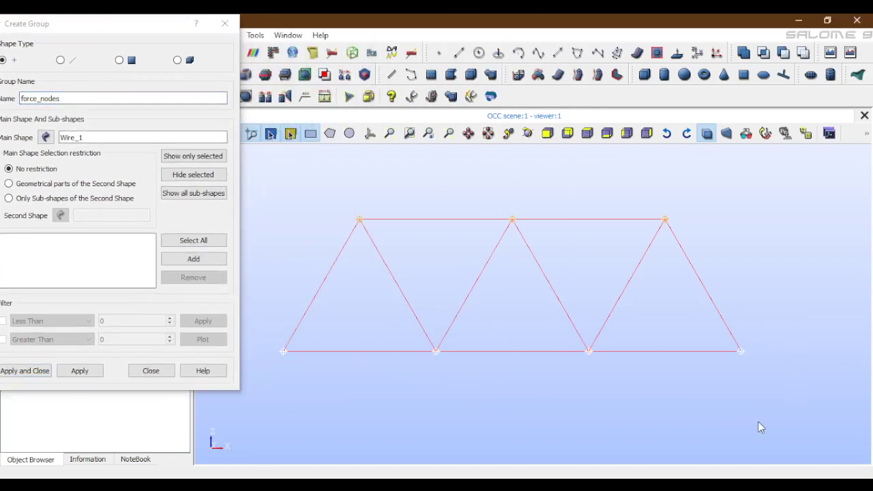
pyautogui.click(191, 259)
pyautogui.moveTo(78, 29); pyautogui.dragTo(585, 20)
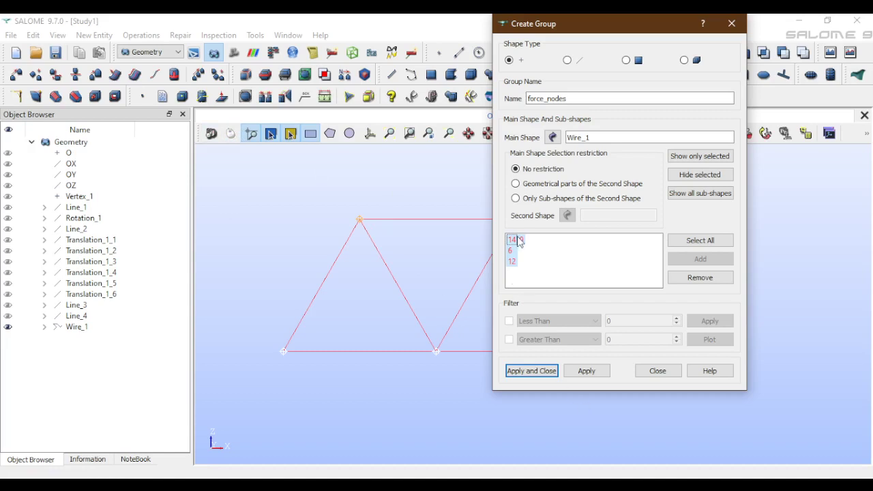
pyautogui.click(536, 374)
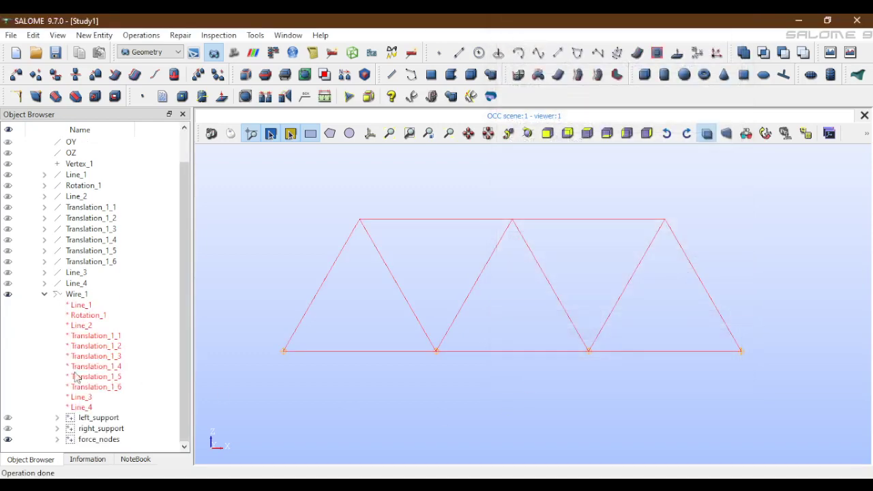
# Step: Collapse and reopen the Wire_1 branch in the object tree to check its edges and groups
pyautogui.click(44, 294)
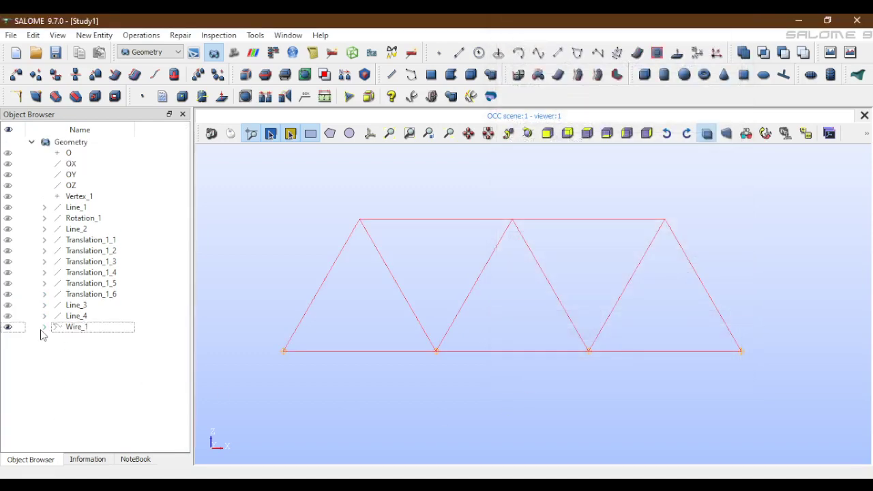
pyautogui.click(44, 327)
pyautogui.scroll(-1, 60, 334)
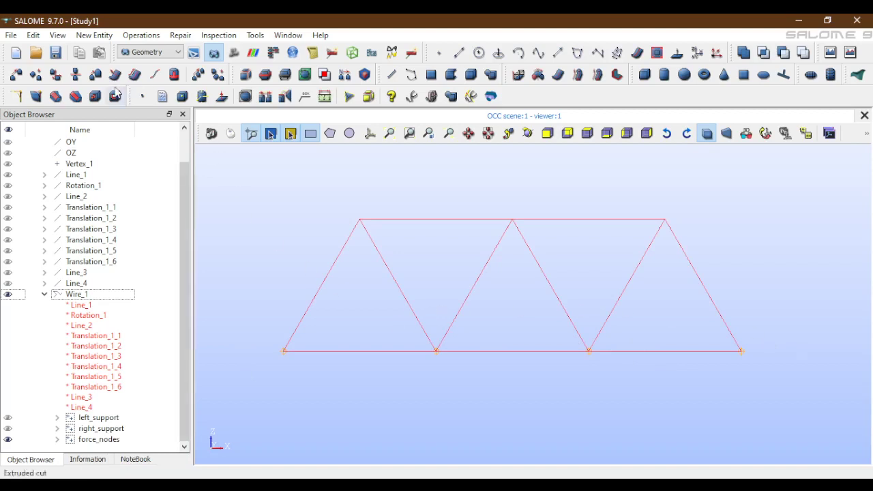
# Step: Switch to the Mesh module and start a mesh on Wire_1 with the 1D algorithm Wire Discretisation
pyautogui.click(153, 53)
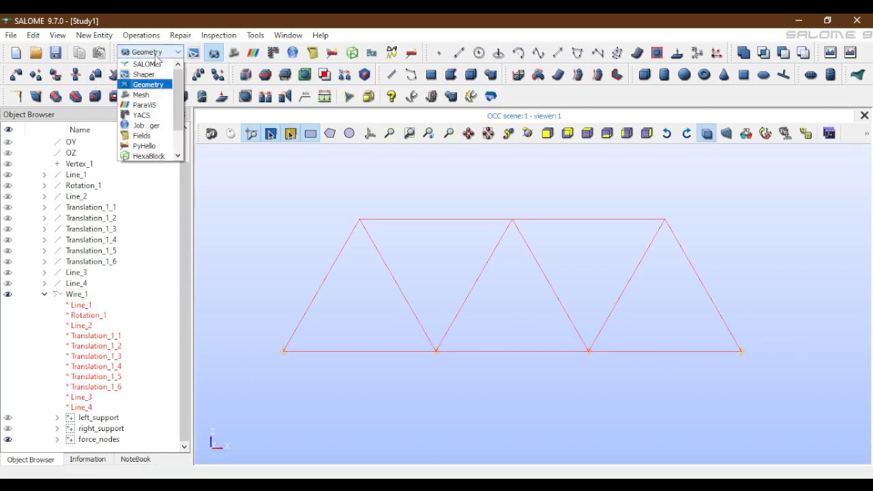
pyautogui.click(141, 95)
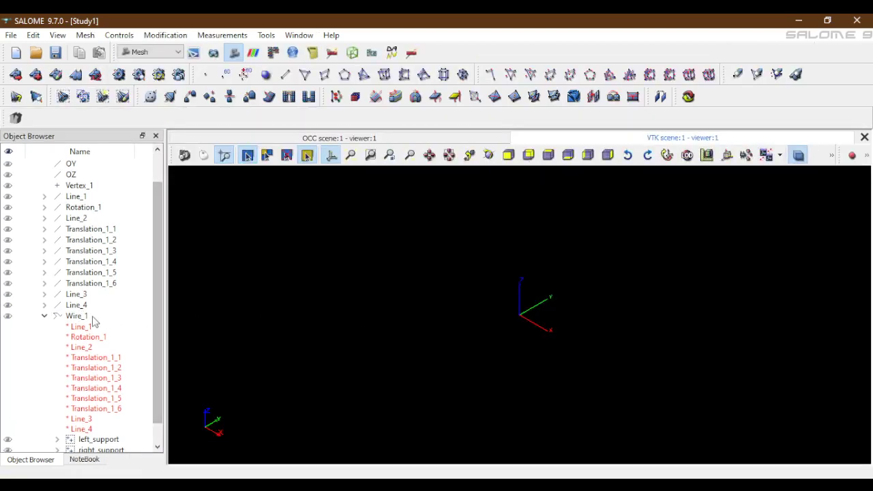
pyautogui.click(75, 317)
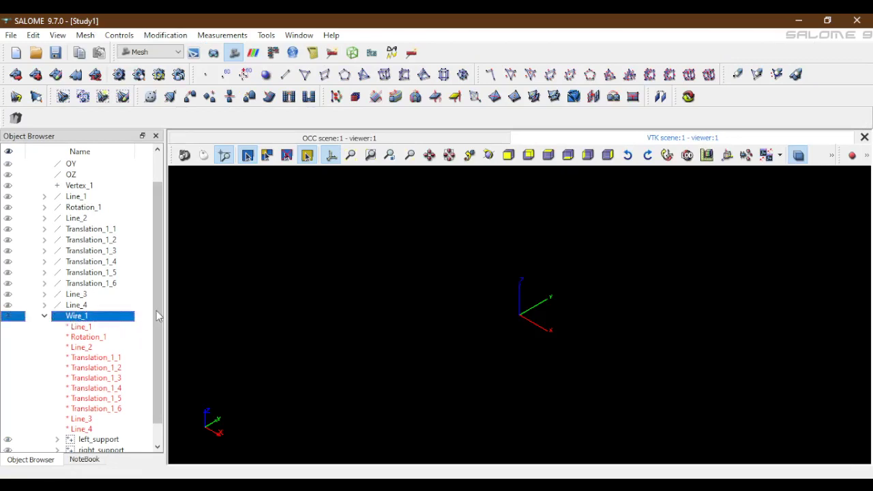
pyautogui.moveTo(157, 311); pyautogui.dragTo(160, 396)
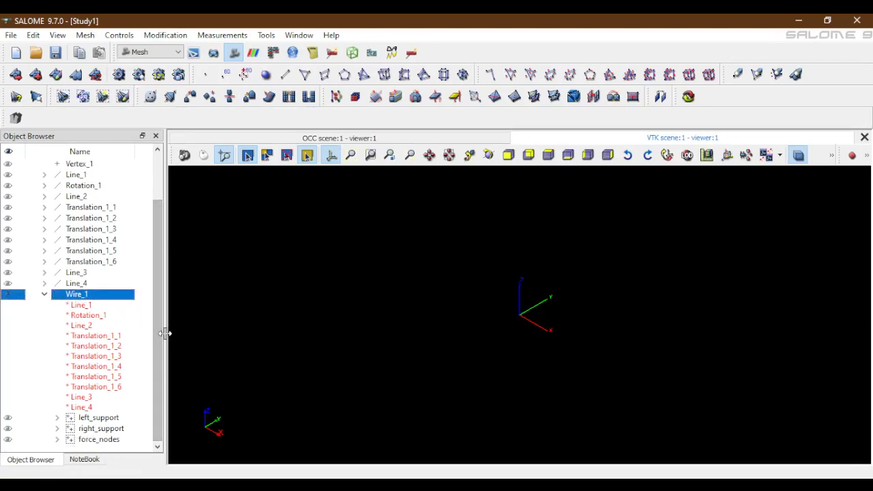
pyautogui.click(17, 75)
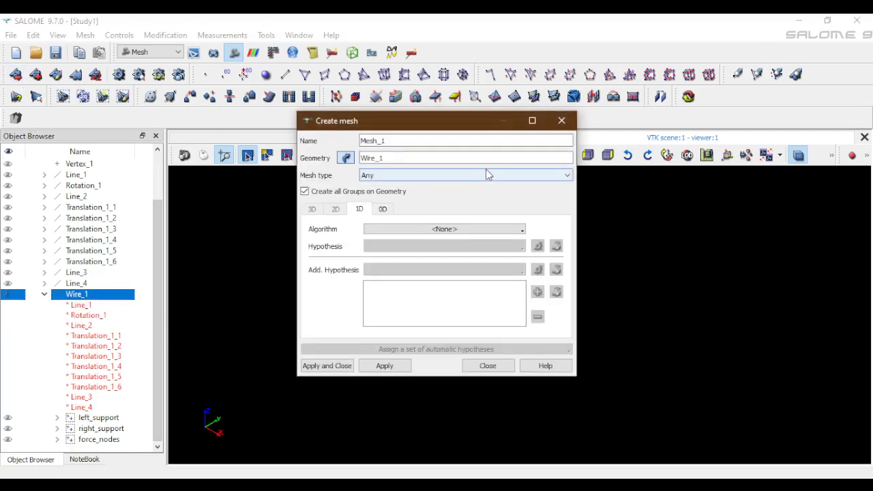
pyautogui.click(410, 232)
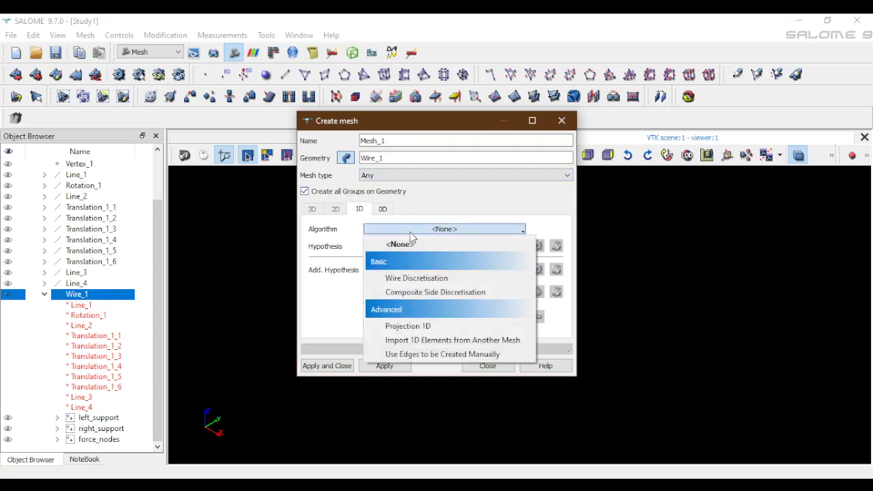
pyautogui.click(418, 278)
# Step: Add a Number of Segments hypothesis with 1 segment and equidistant distribution, and create Mesh_1 on Wire_1
pyautogui.click(538, 246)
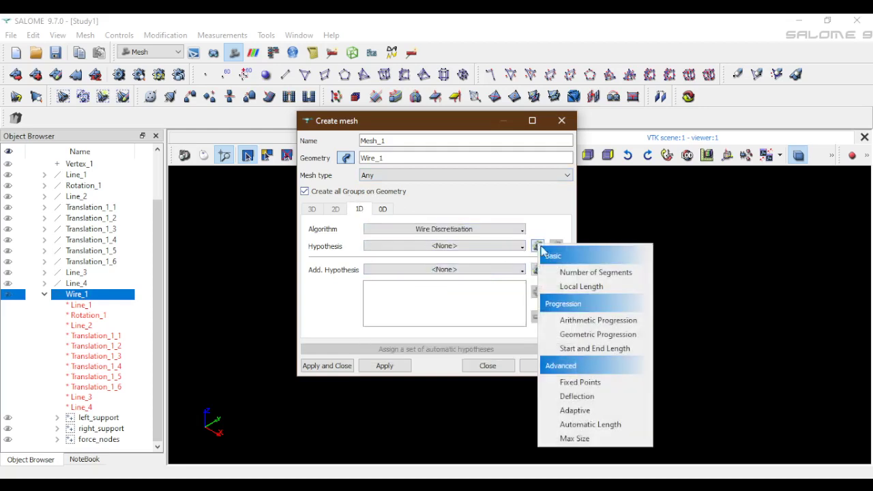
pyautogui.click(559, 273)
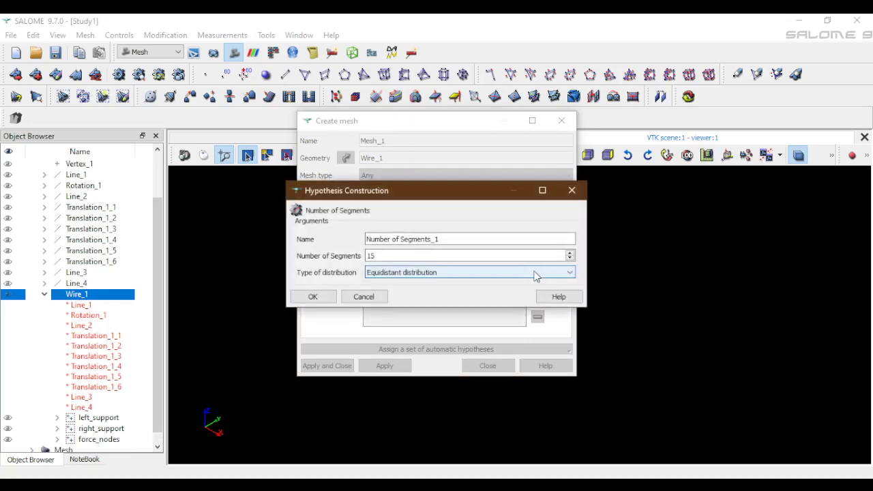
pyautogui.moveTo(427, 256); pyautogui.dragTo(208, 239)
pyautogui.write('1')
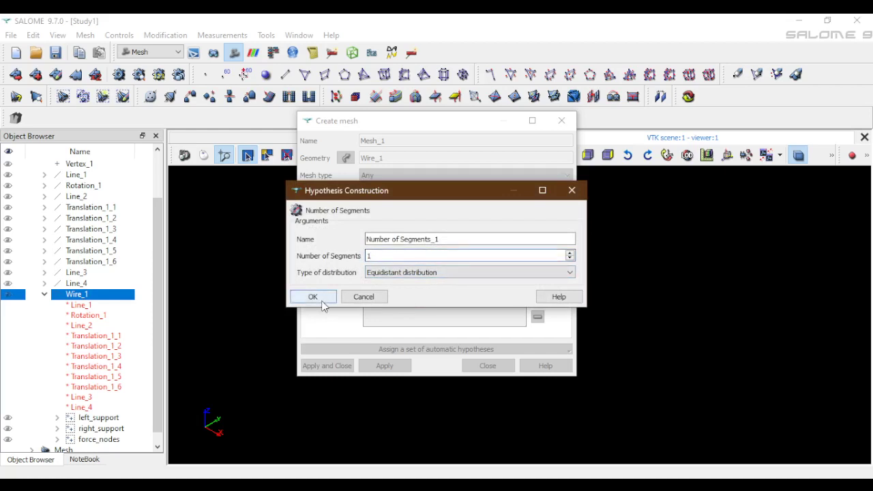
pyautogui.click(398, 273)
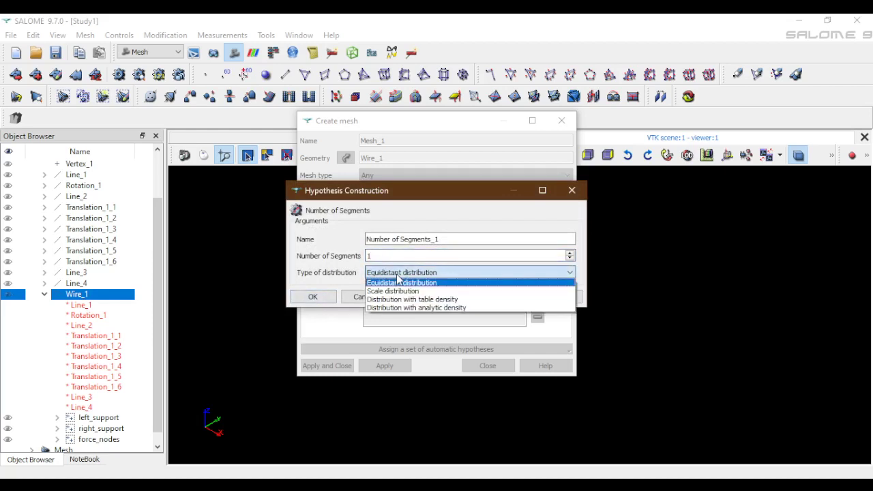
pyautogui.click(399, 281)
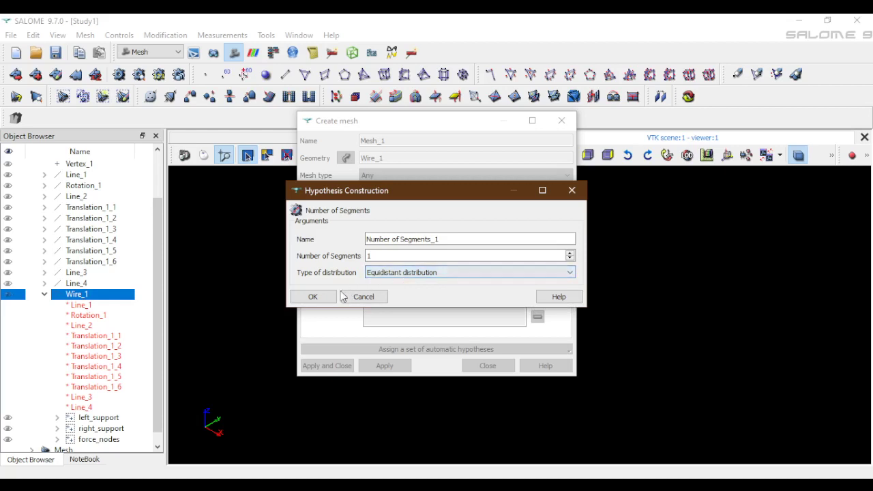
pyautogui.click(314, 297)
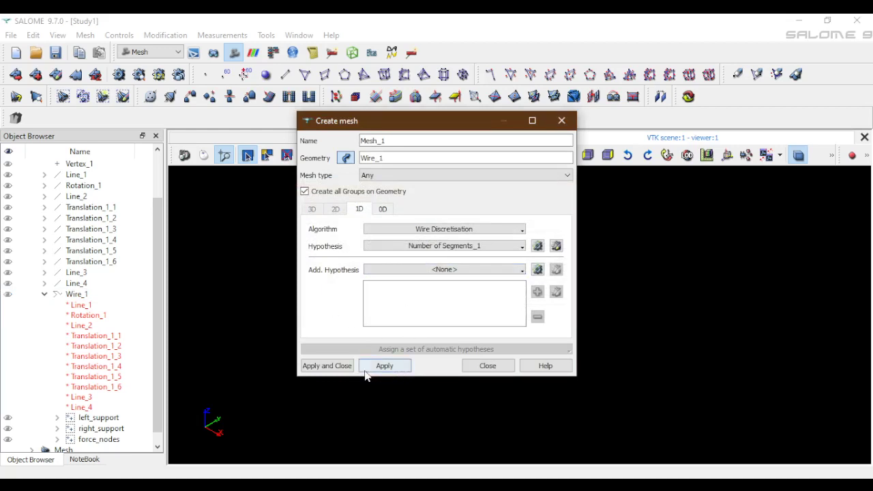
pyautogui.click(325, 366)
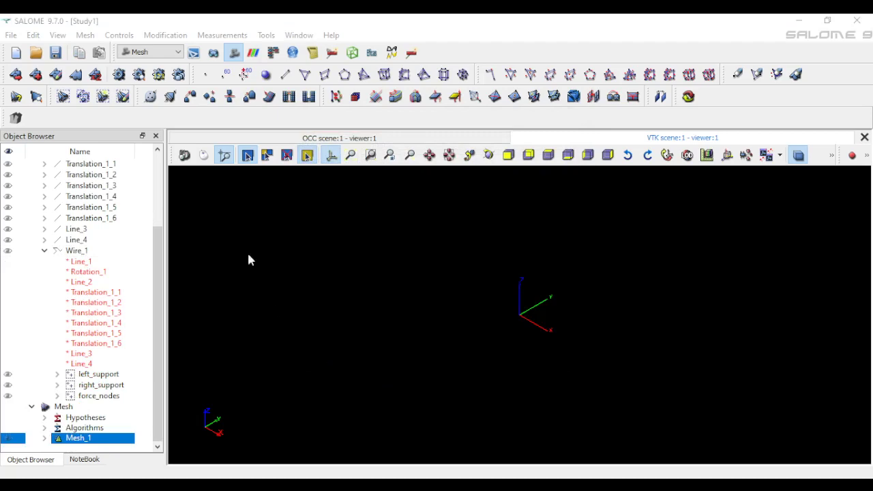
# Step: Compute Mesh_1 and view the meshed truss face-on in the XZ plane
pyautogui.click(119, 74)
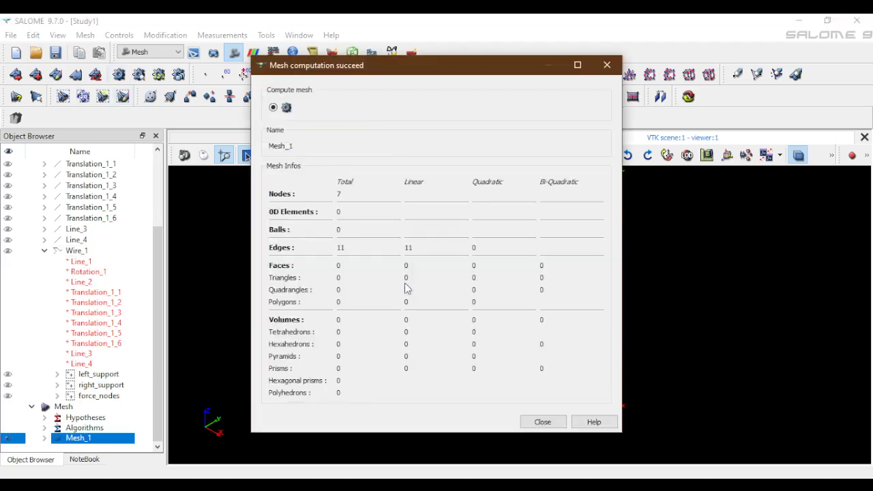
pyautogui.click(539, 422)
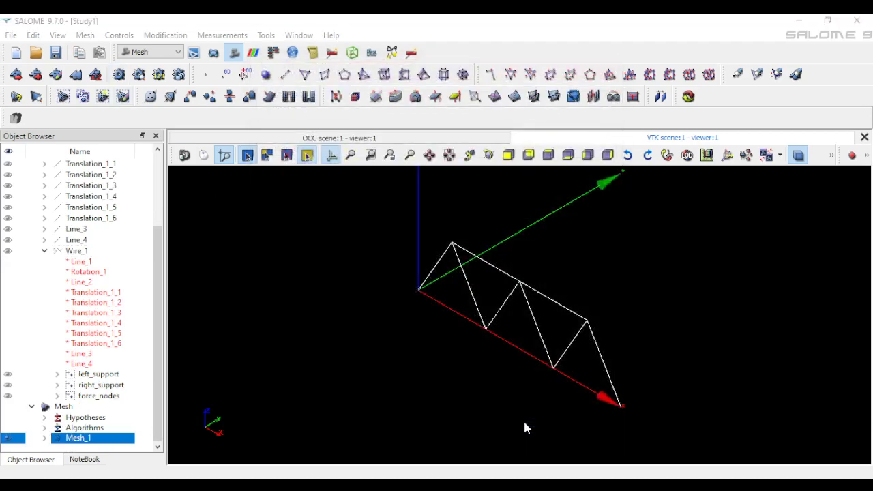
pyautogui.click(588, 155)
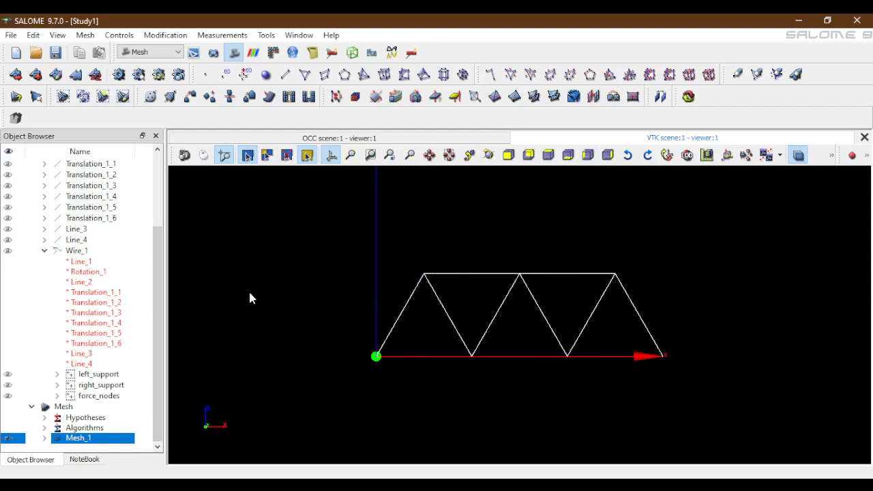
# Step: Export Mesh_1 as the UNV file Mesh_1.unv in the D:\bridge_truss folder
pyautogui.click(10, 35)
pyautogui.moveTo(102, 194)
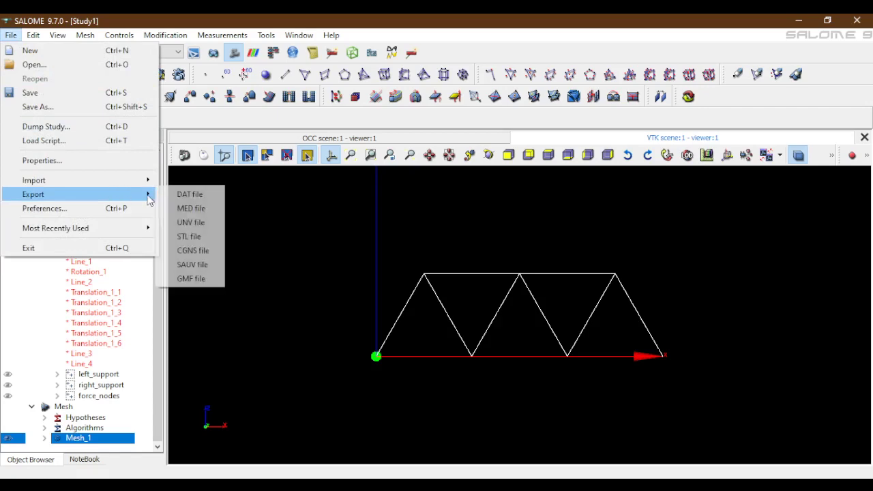
pyautogui.click(179, 223)
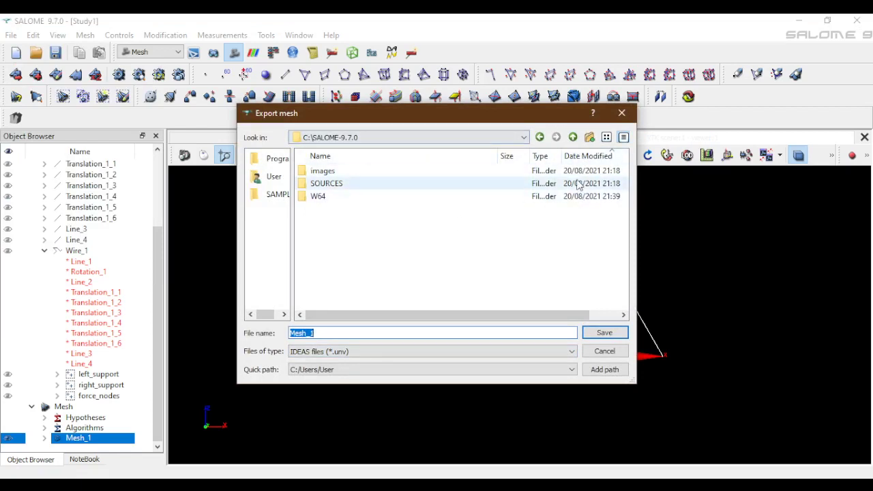
pyautogui.click(605, 333)
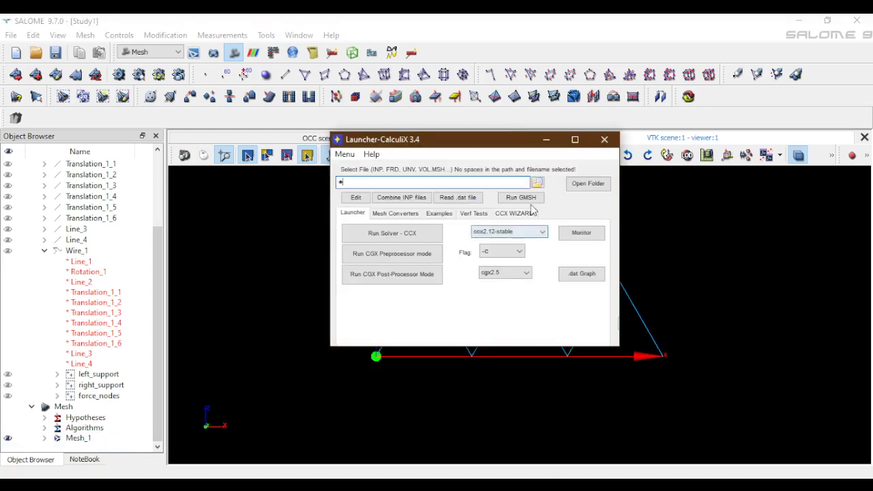
# Step: Switch to the CalculiX Launcher, clear its file path, and load Mesh_1.unv from D:\bridge_truss
pyautogui.press('BackSpace')
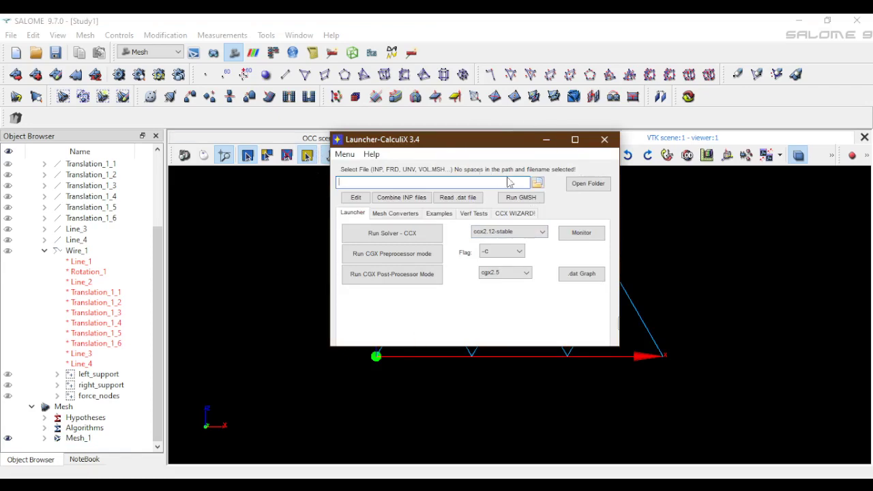
pyautogui.click(537, 183)
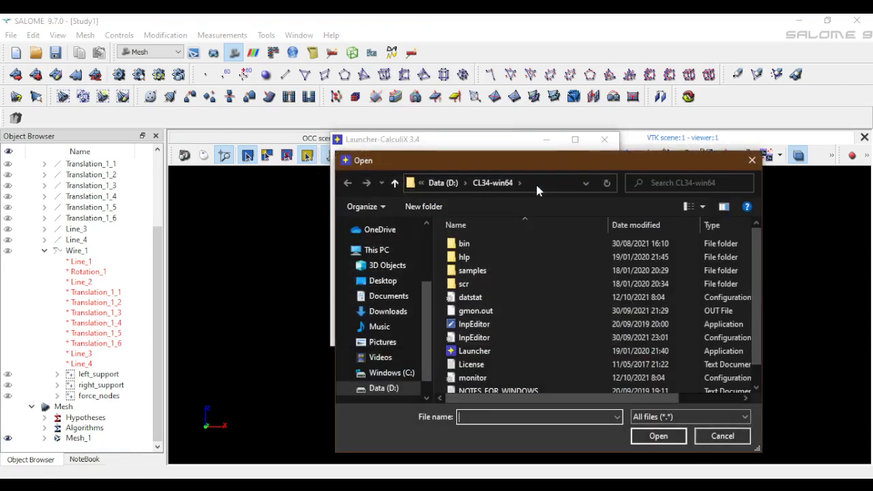
pyautogui.click(443, 183)
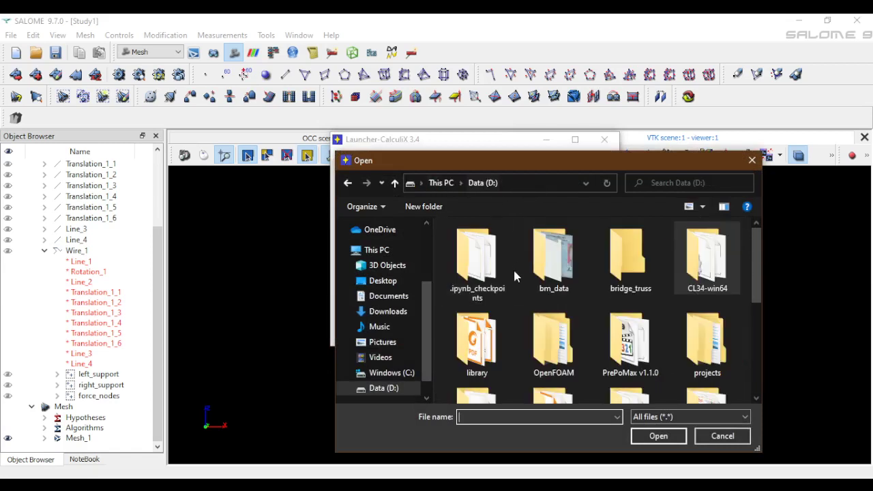
pyautogui.doubleClick(629, 272)
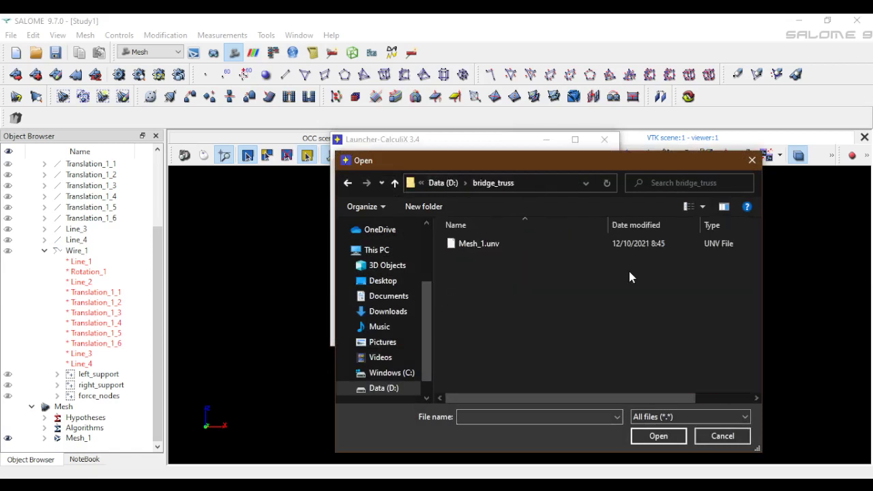
pyautogui.click(466, 244)
pyautogui.click(659, 437)
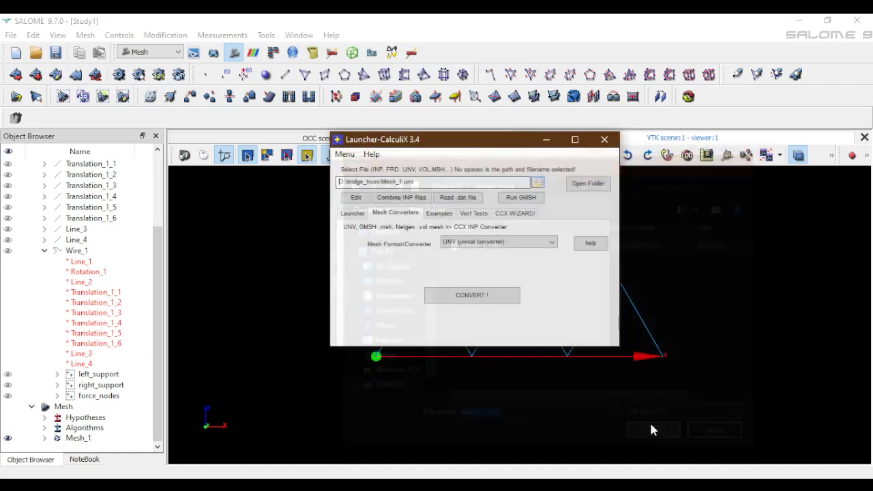
# Step: Convert Mesh_1.unv to a CalculiX INP file with the UNV (python script) converter and dismiss the conversion messages
pyautogui.click(499, 244)
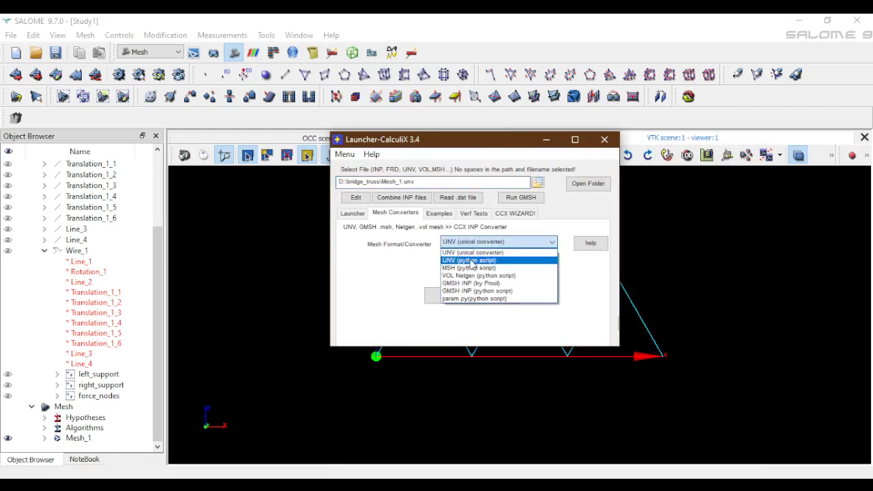
pyautogui.click(472, 264)
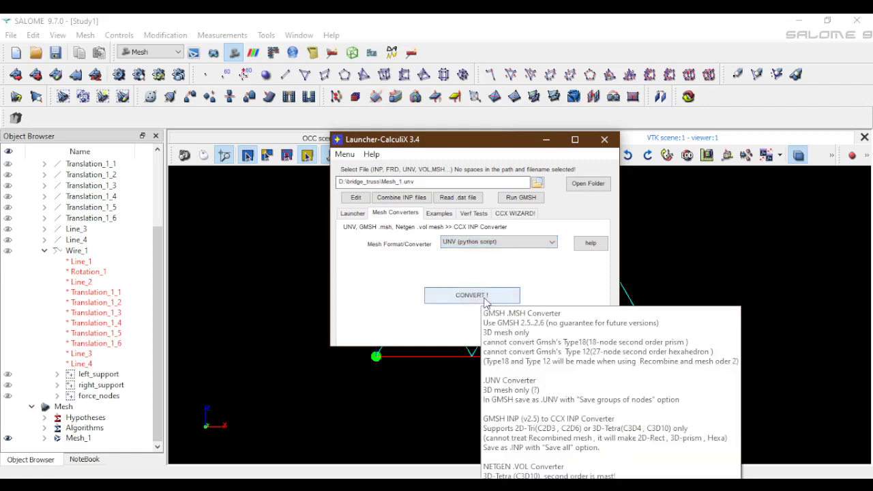
pyautogui.click(482, 298)
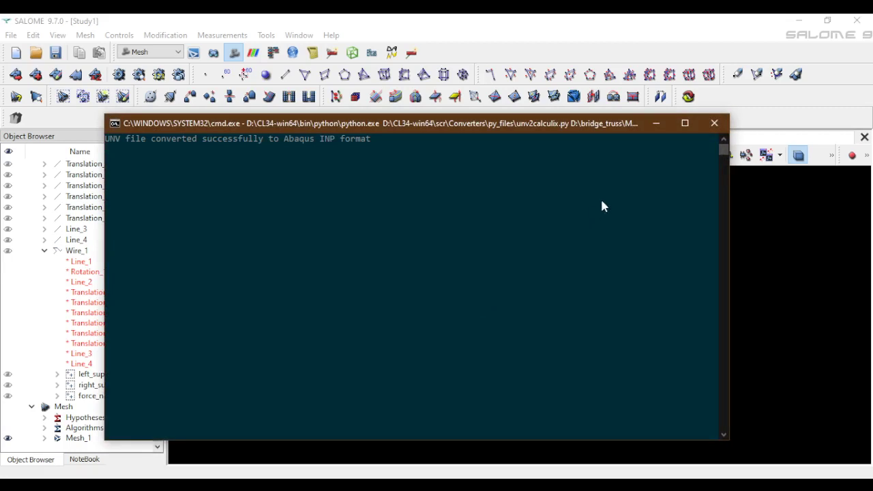
pyautogui.click(715, 123)
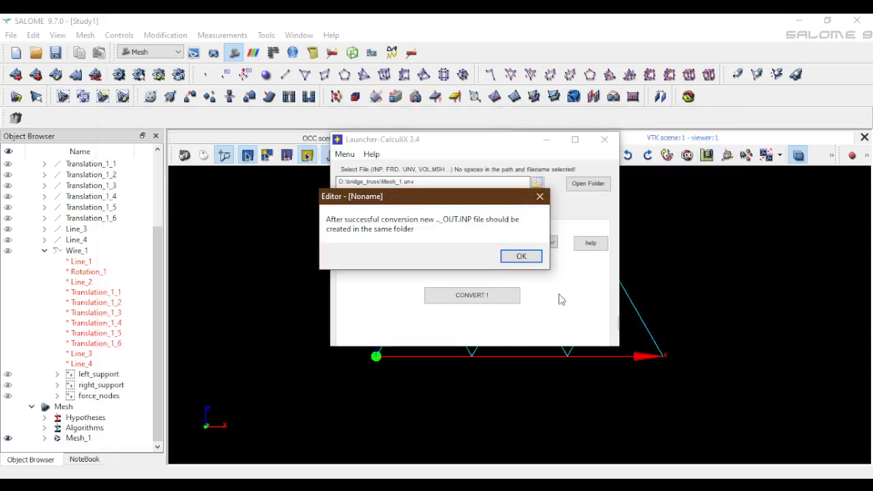
pyautogui.click(517, 257)
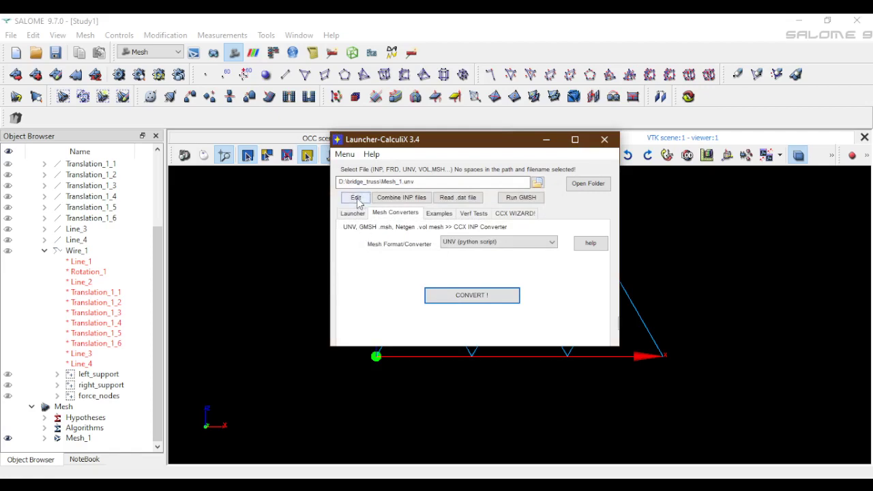
# Step: Open the converted Mesh_1_OUT.inp in the Inp Editor, examine its nodes and node sets, and close it without saving
pyautogui.click(540, 186)
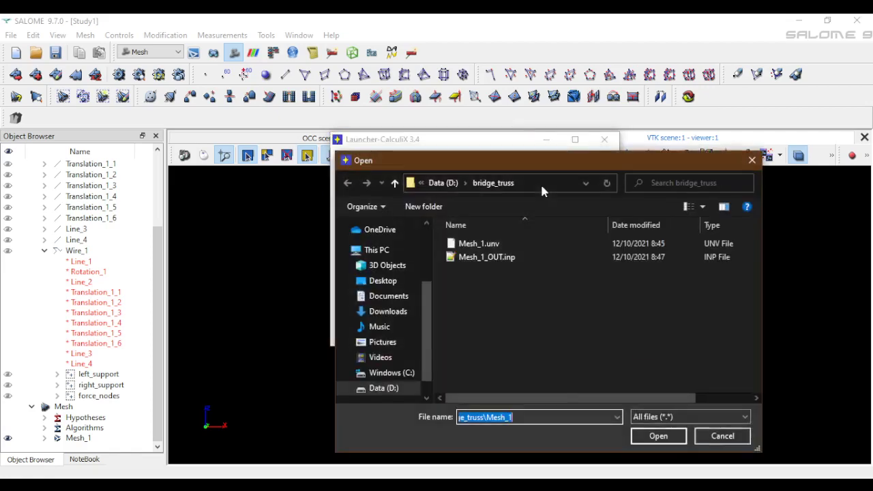
pyautogui.doubleClick(505, 258)
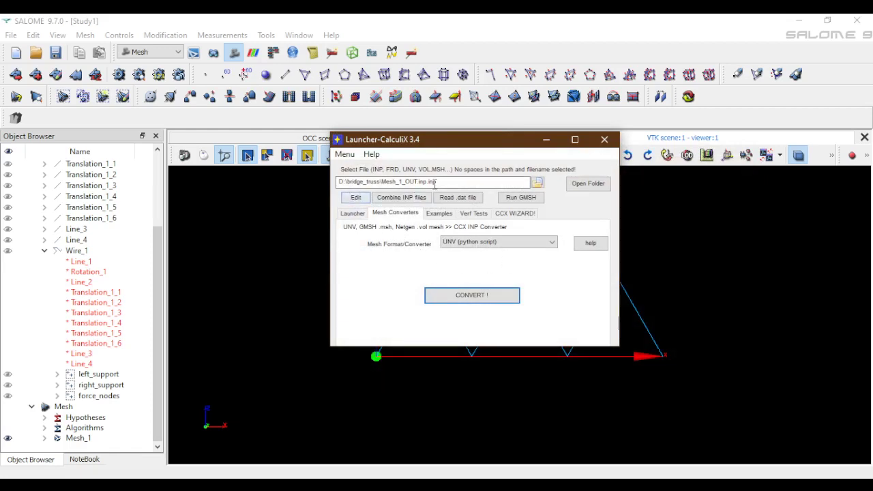
pyautogui.click(447, 182)
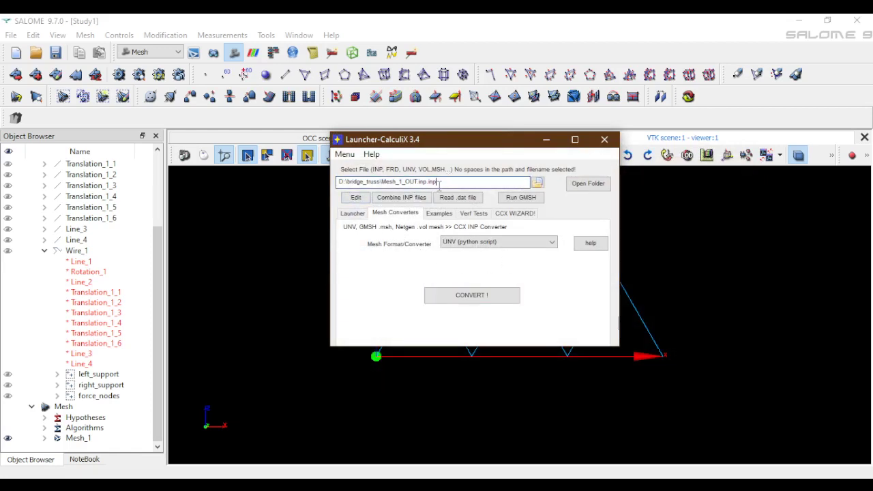
pyautogui.click(357, 202)
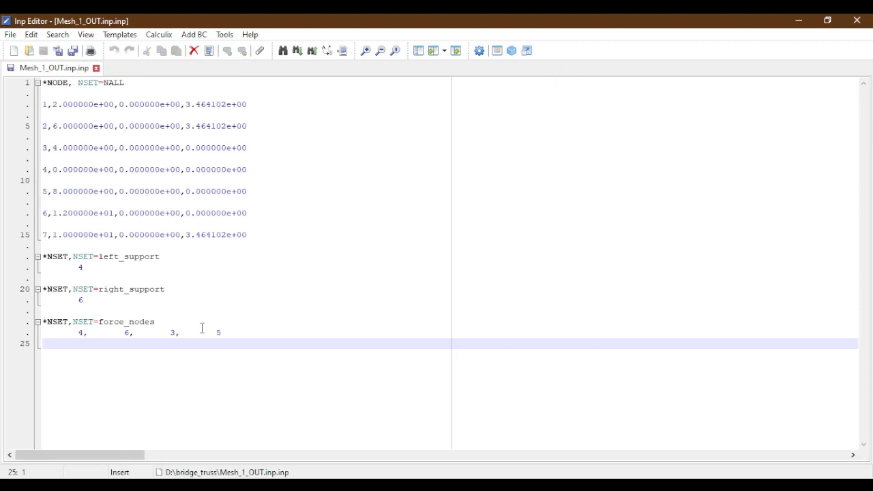
pyautogui.press('Return')
pyautogui.press('Tab')
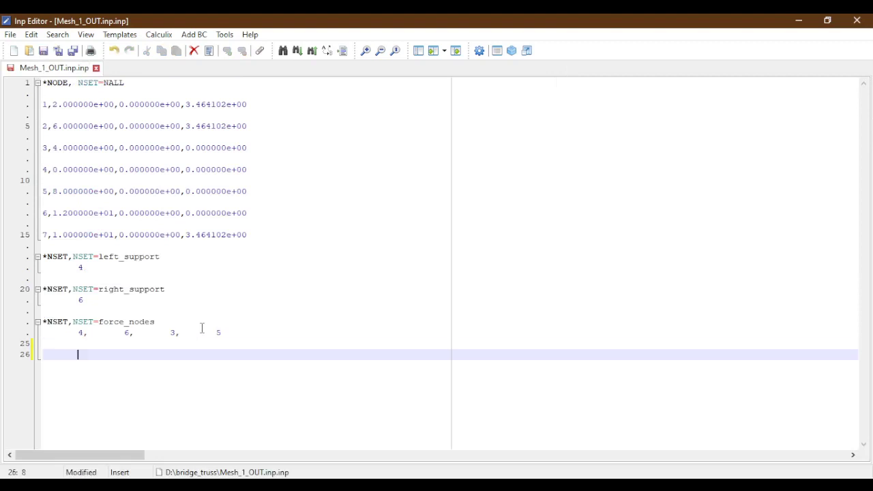
pyautogui.press('BackSpace')
pyautogui.click(869, 25)
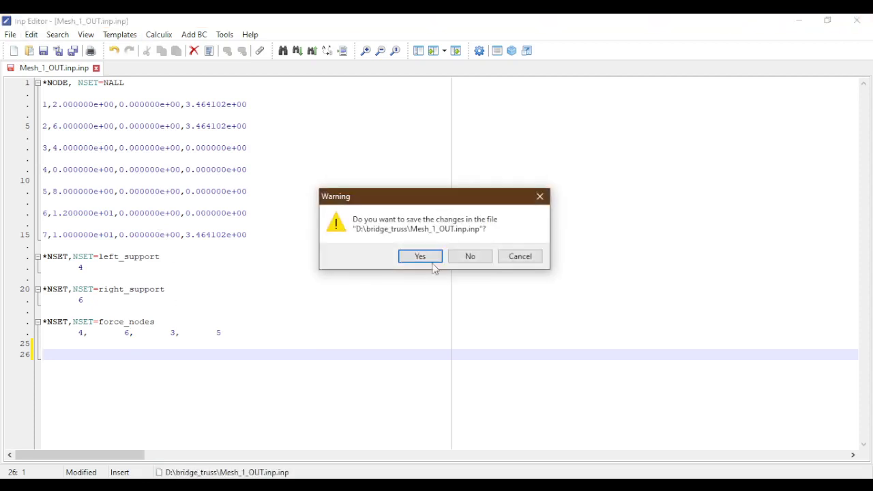
pyautogui.click(480, 255)
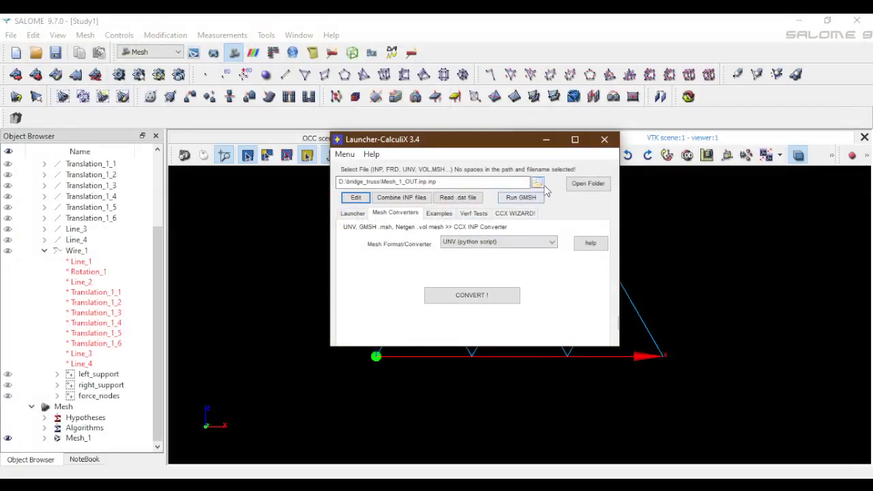
# Step: Reload Mesh_1.unv and convert it to INP format with the UNV (unical converter) option
pyautogui.click(538, 186)
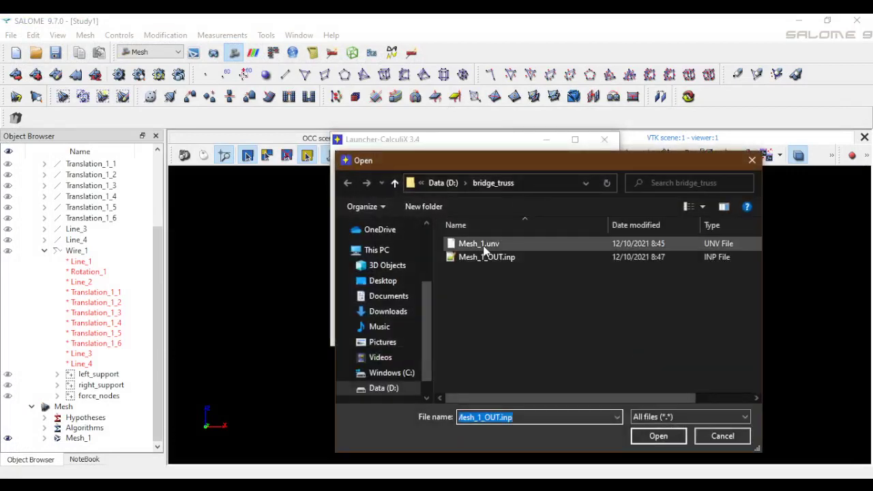
pyautogui.doubleClick(478, 244)
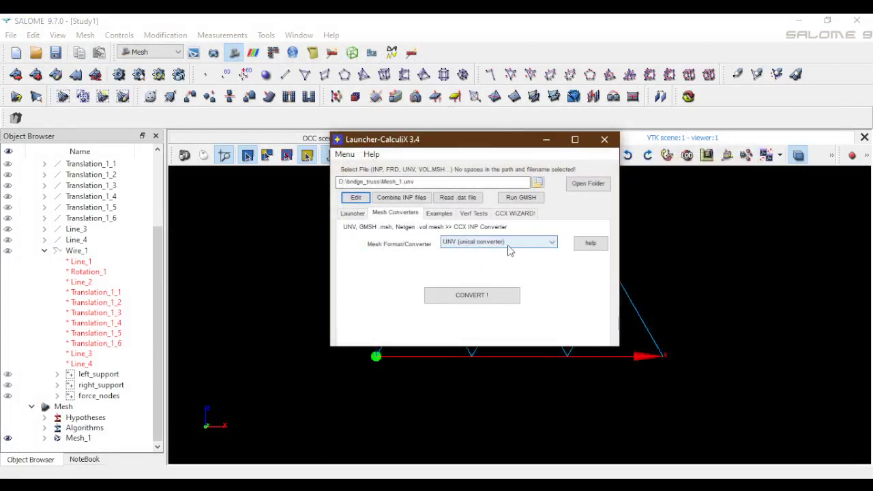
pyautogui.click(508, 244)
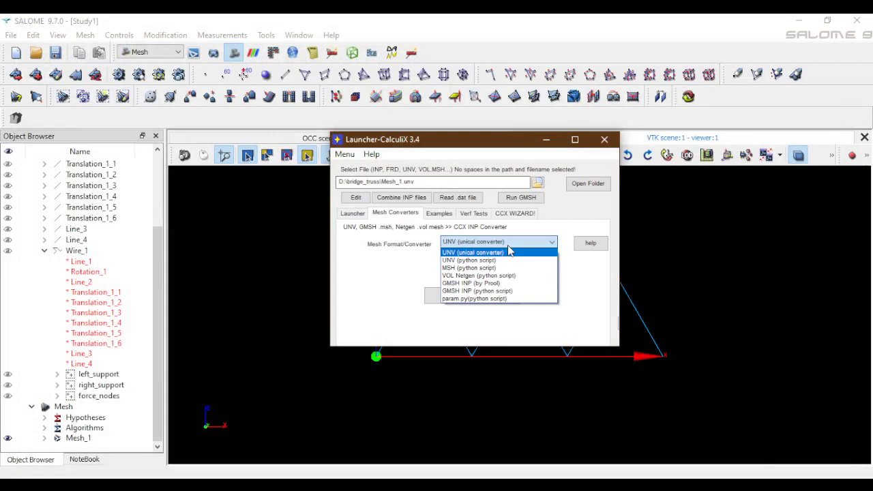
pyautogui.click(462, 254)
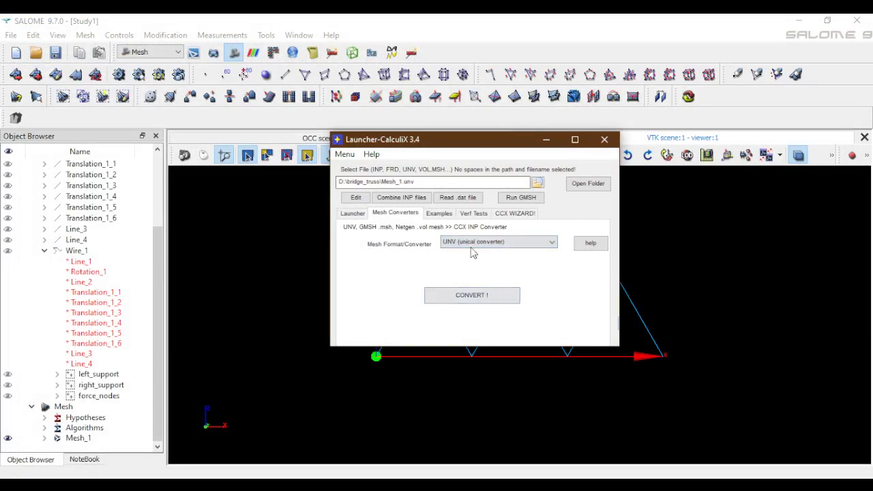
pyautogui.click(477, 299)
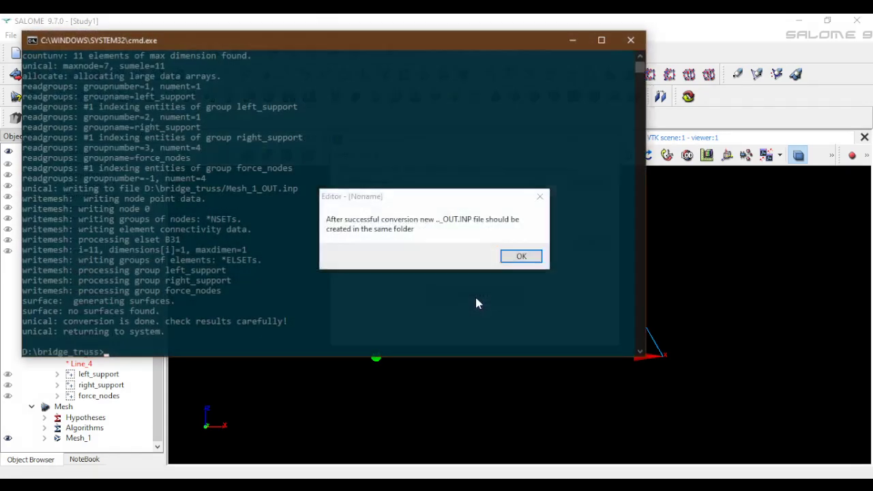
# Step: Dismiss the conversion output and open the newly converted Mesh_1_OUT.inp from D:\bridge_truss in the Inp Editor
pyautogui.click(633, 41)
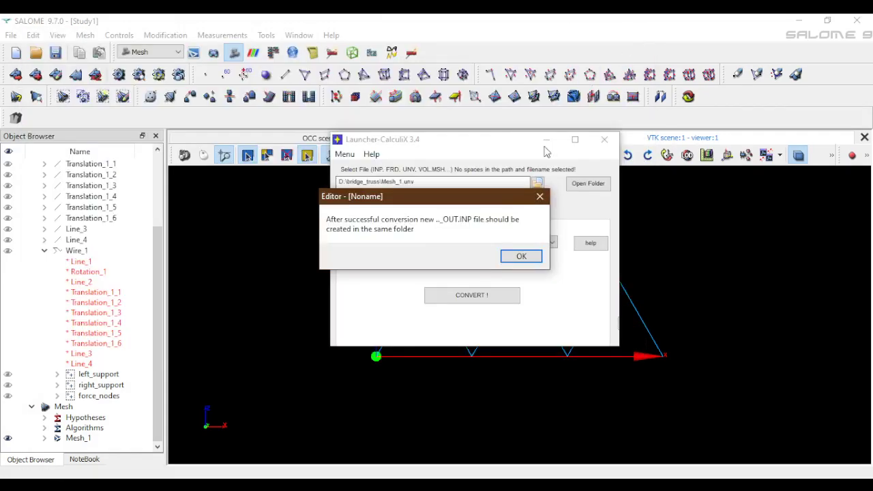
pyautogui.click(518, 252)
pyautogui.click(538, 186)
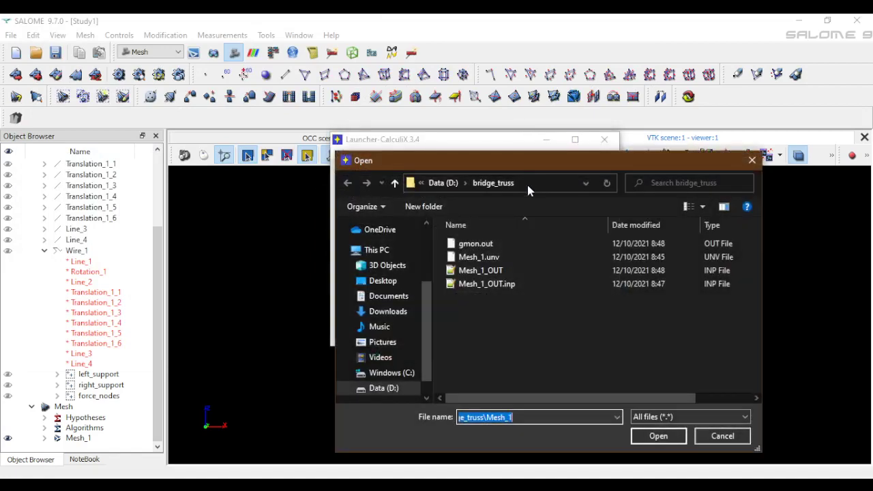
pyautogui.click(496, 270)
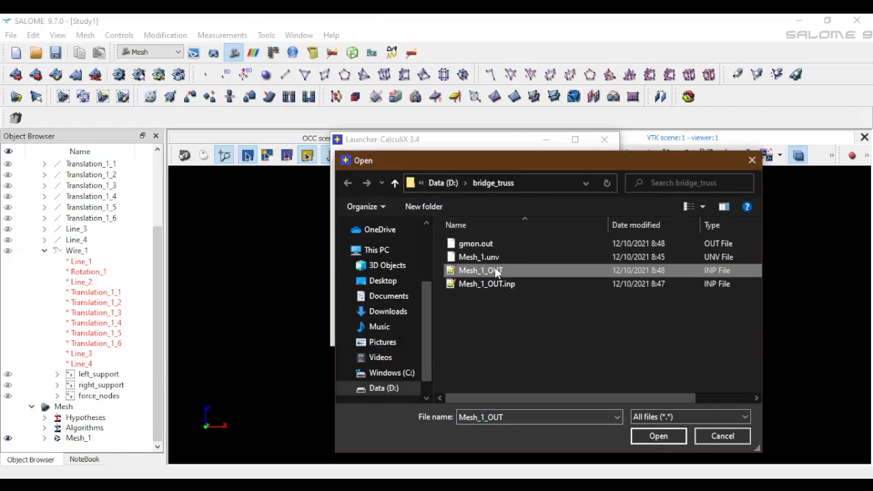
pyautogui.click(659, 436)
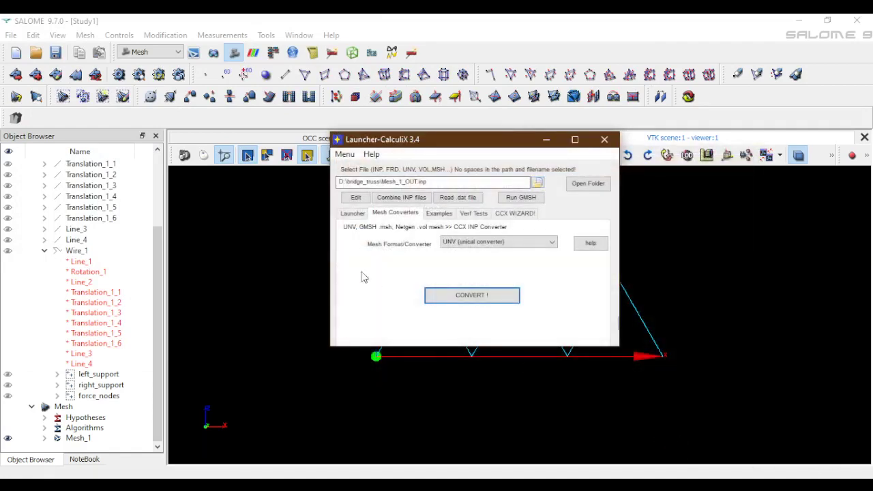
pyautogui.click(356, 198)
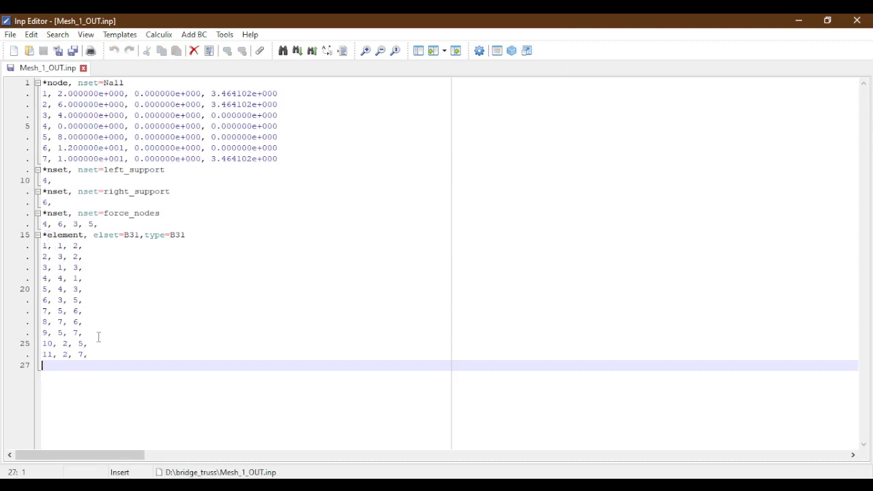
# Step: Add a blank line at the end of the file, then open the recent Mesh_truss_triangle_OUT.inp and review its definitions
pyautogui.press('Return')
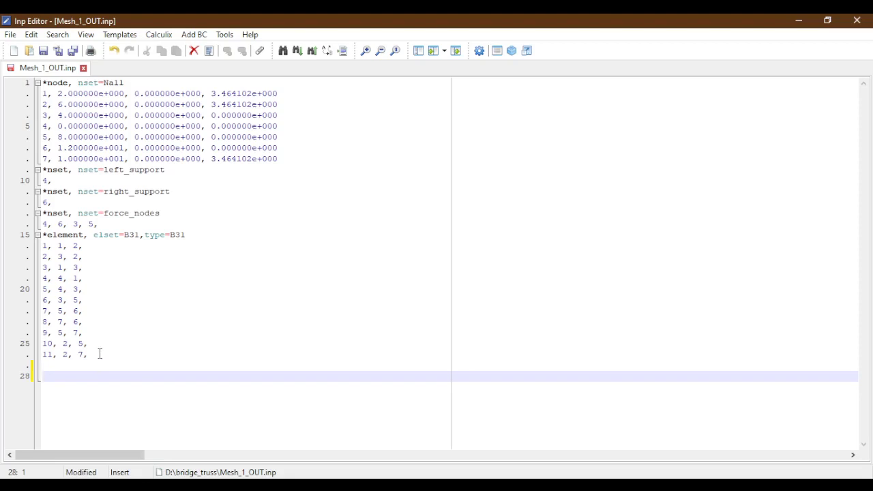
pyautogui.click(10, 34)
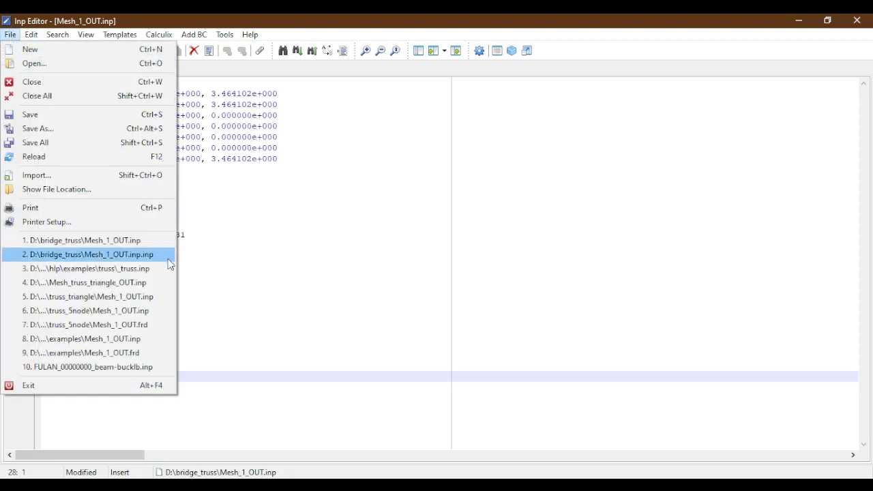
pyautogui.click(144, 286)
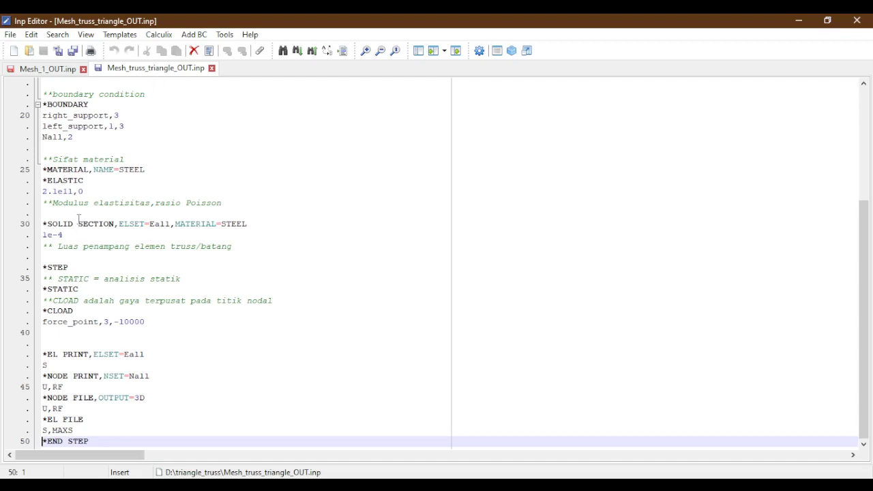
pyautogui.scroll(3, 50, 176)
pyautogui.scroll(3, 50, 177)
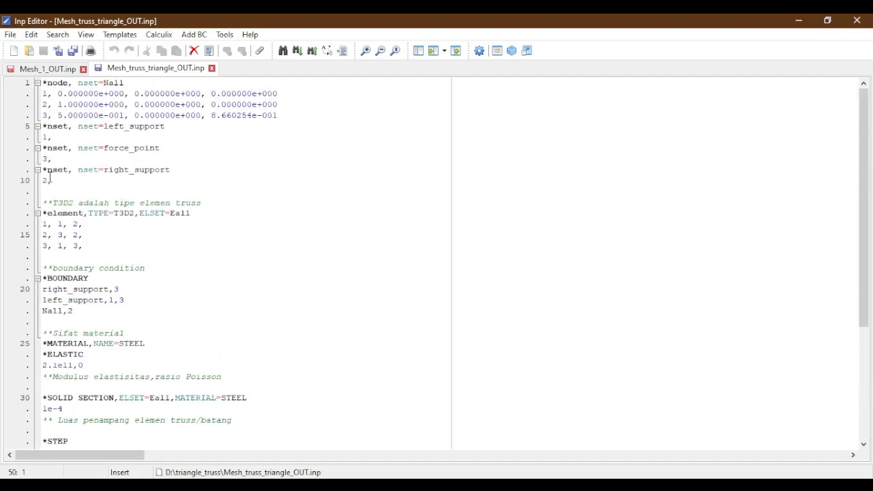
pyautogui.scroll(-3, 55, 269)
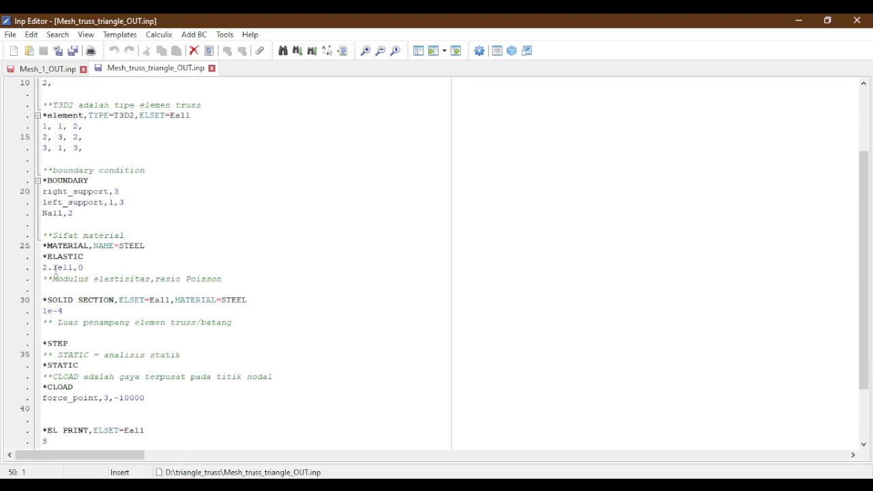
pyautogui.scroll(-3, 55, 270)
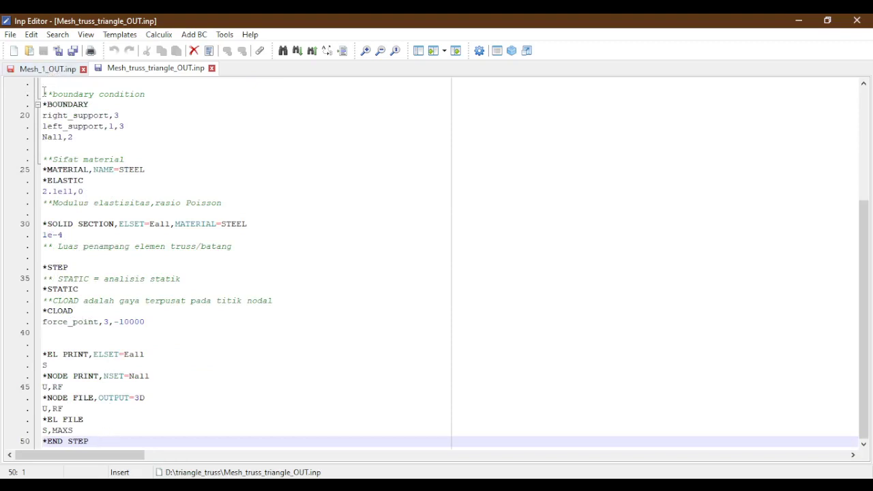
# Step: Copy everything from the **boundary condition comment through *END STEP in Mesh_truss_triangle_OUT.inp and paste it at the end of Mesh_1_OUT.inp
pyautogui.scroll(2, 47, 95)
pyautogui.moveTo(47, 159); pyautogui.dragTo(97, 469)
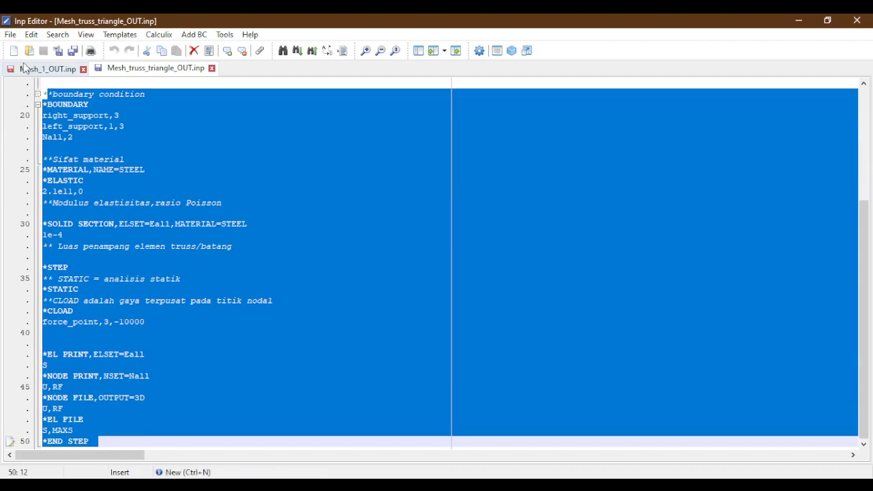
pyautogui.click(44, 96)
pyautogui.moveTo(44, 96); pyautogui.dragTo(97, 469)
pyautogui.hotkey('ctrl', 'c')
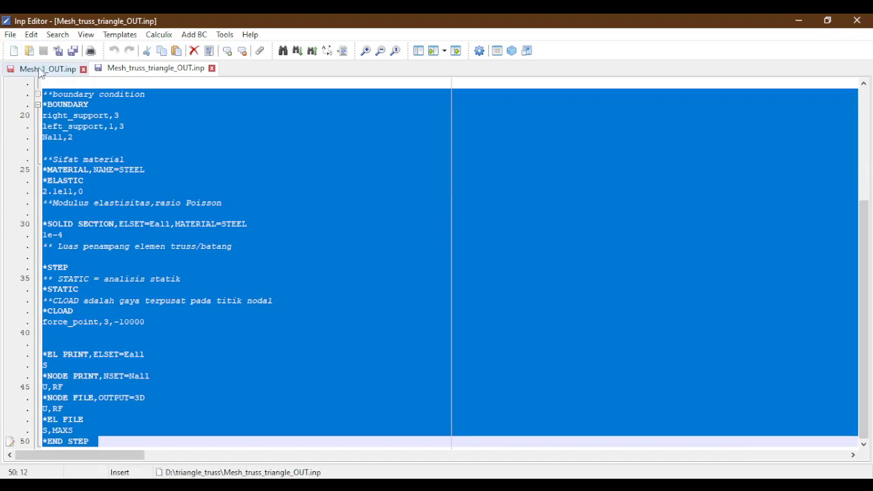
pyautogui.click(43, 68)
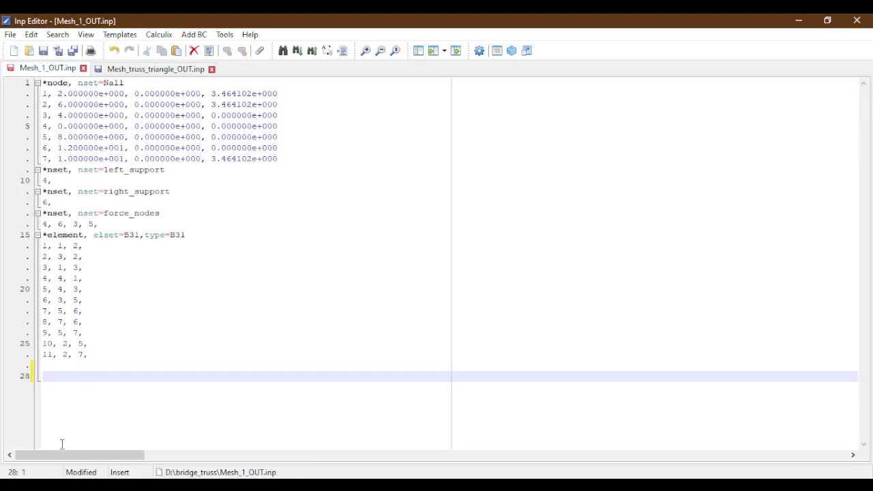
pyautogui.hotkey('ctrl', 'v')
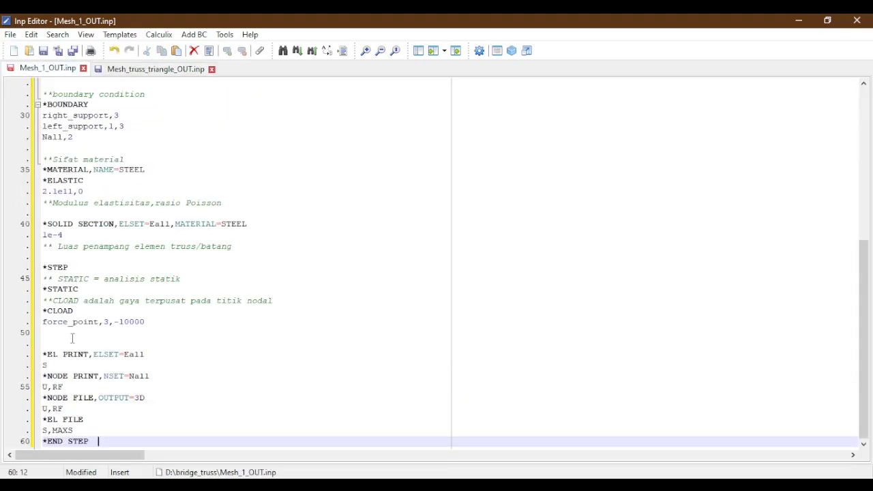
# Step: Change the *element line in Mesh_1_OUT.inp to elset=Eall and type=T3D2
pyautogui.scroll(9, 131, 288)
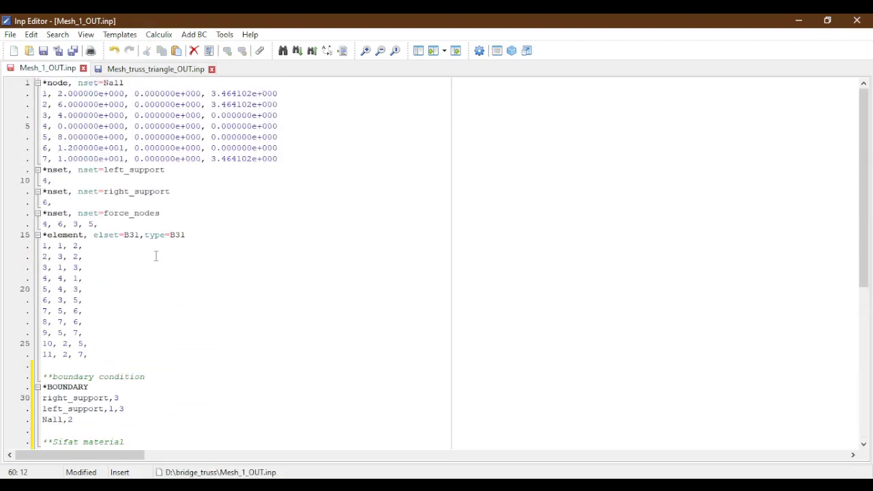
pyautogui.click(140, 235)
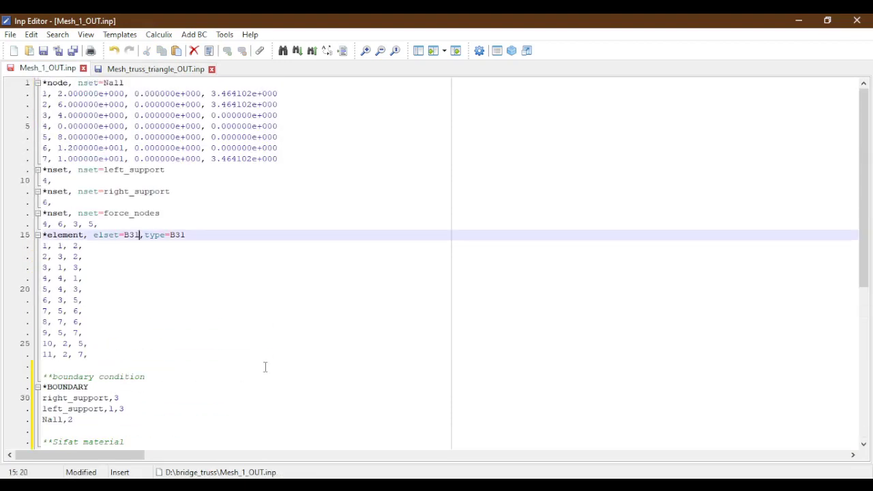
pyautogui.press('BackSpace')
pyautogui.press('BackSpace')
pyautogui.press('BackSpace')
pyautogui.write('all')
pyautogui.press('Right')
pyautogui.press('Right')
pyautogui.press('Right')
pyautogui.press('Right')
pyautogui.press('Right')
pyautogui.press('Right')
pyautogui.press('Right')
pyautogui.press('Right')
pyautogui.press('BackSpace')
pyautogui.press('BackSpace')
pyautogui.press('BackSpace')
pyautogui.write('T3D2')
# Step: Compare the element definition in Mesh_truss_triangle_OUT.inp with the one in Mesh_1_OUT.inp and look over the pasted sections
pyautogui.click(156, 68)
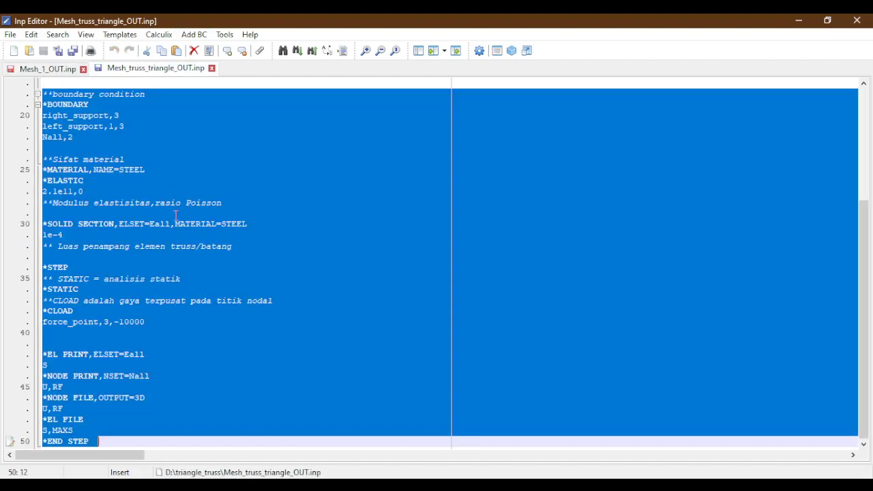
pyautogui.click(200, 257)
pyautogui.scroll(5, 176, 218)
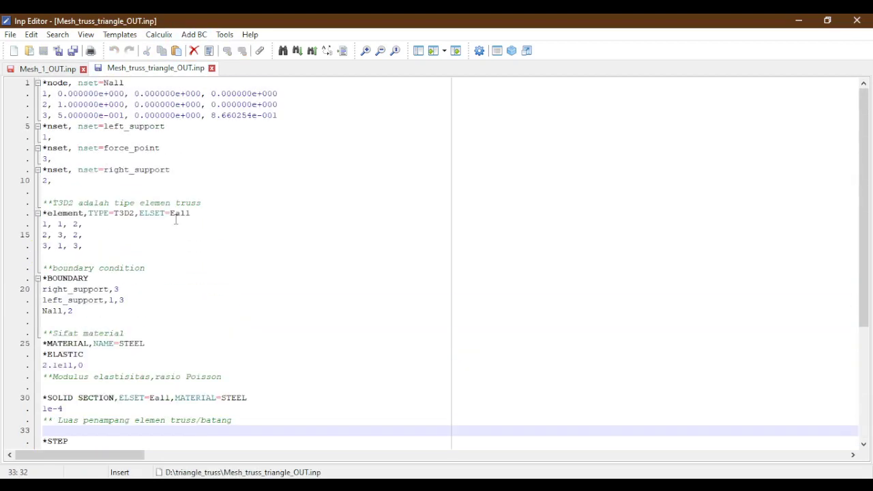
pyautogui.click(58, 69)
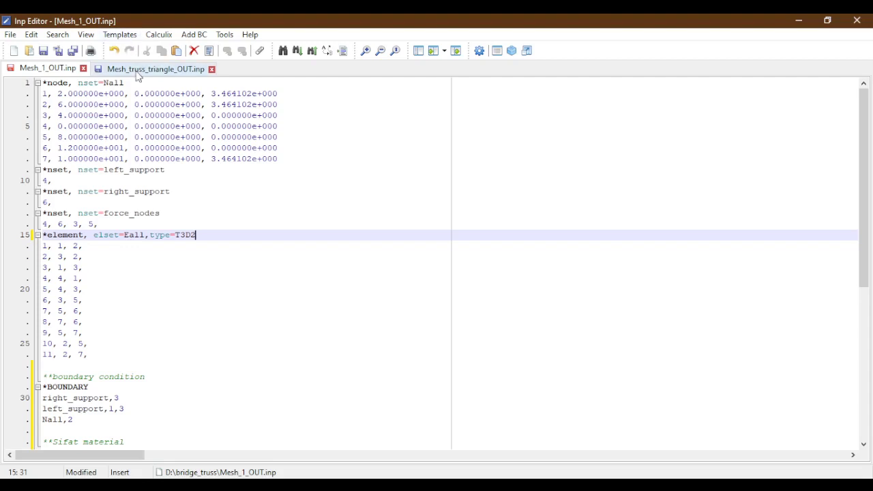
pyautogui.click(136, 70)
pyautogui.click(35, 69)
pyautogui.scroll(-3, 156, 191)
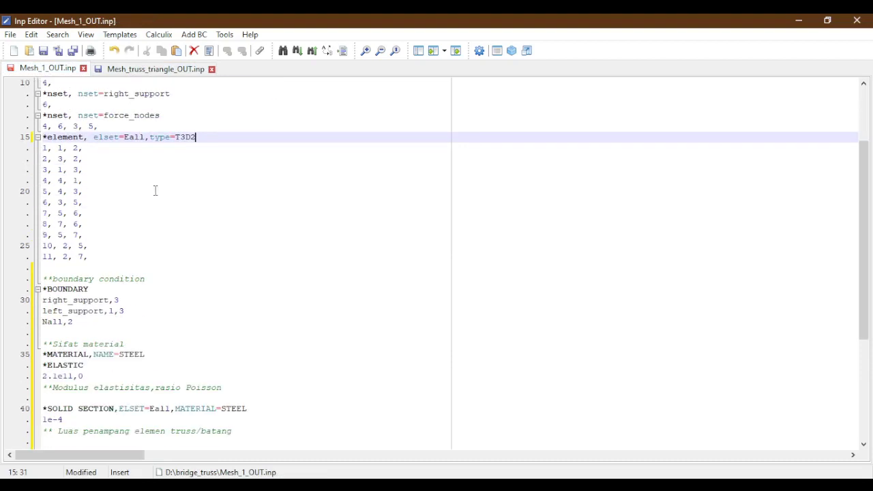
pyautogui.scroll(3, 155, 191)
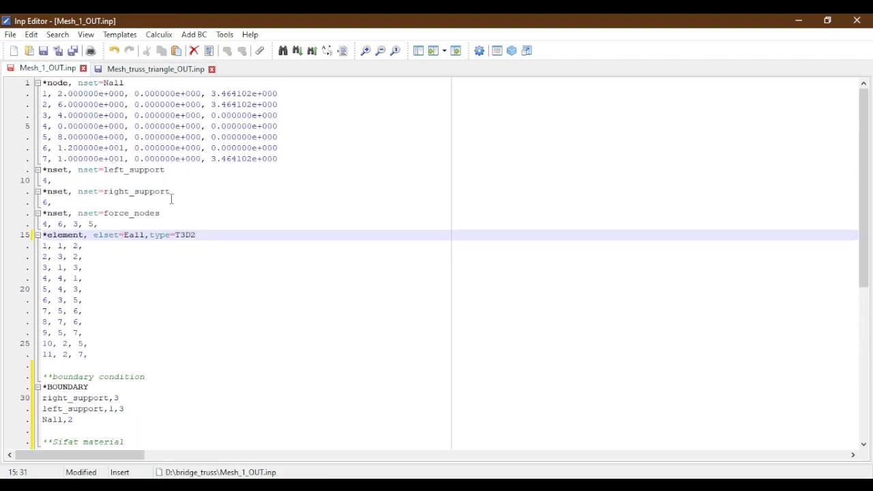
pyautogui.scroll(-5, 162, 224)
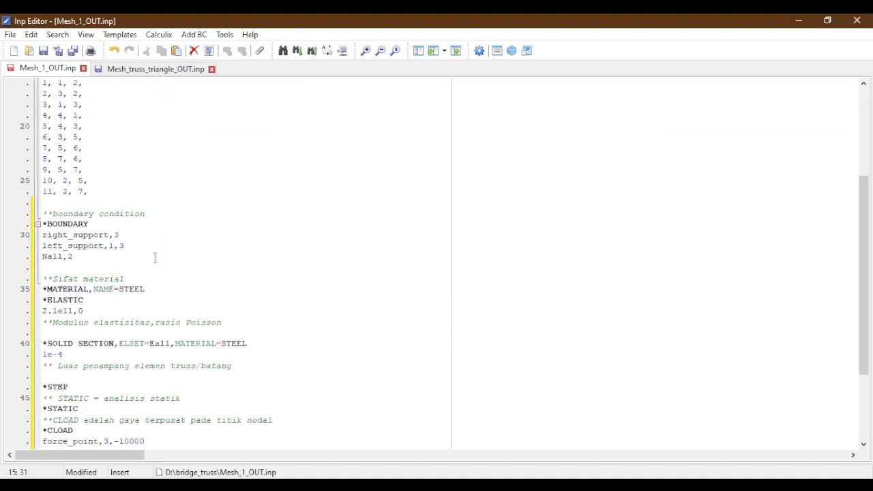
# Step: Check the right_support and left_support boundary lines against the truss diagram in the PowerPoint slide show, and return to the Inp Editor
pyautogui.click(123, 234)
pyautogui.press('Left')
pyautogui.press('Left')
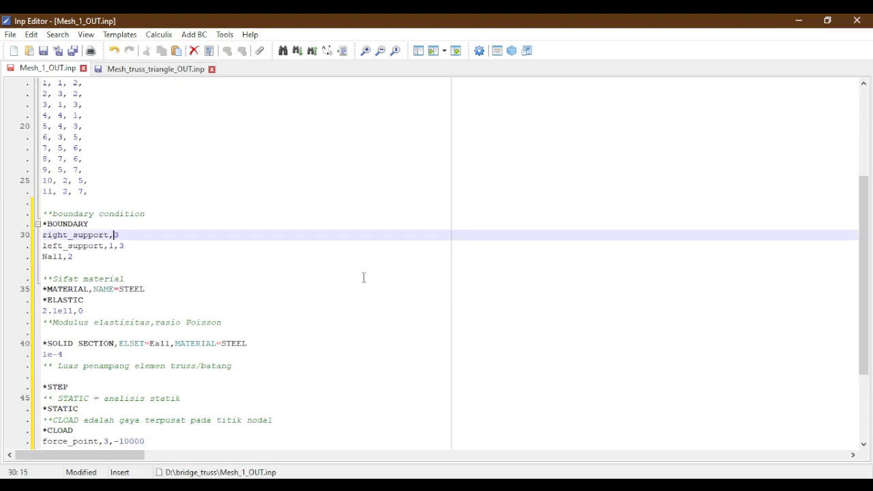
pyautogui.press('Down')
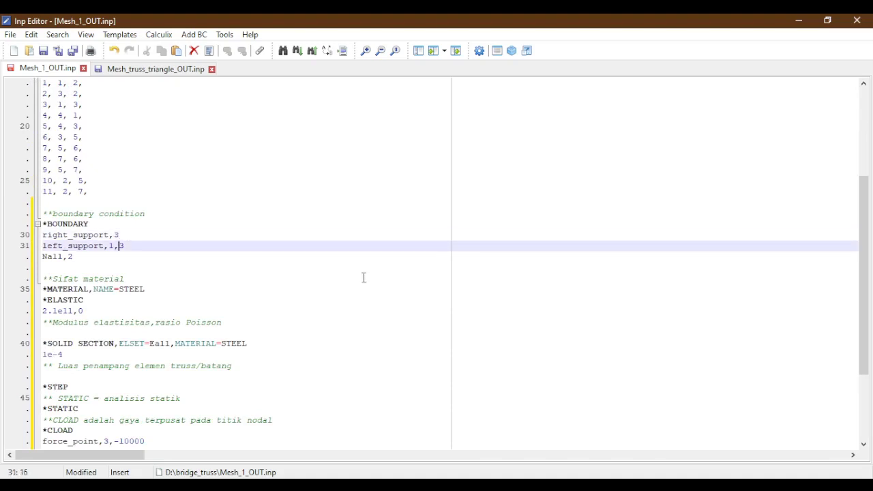
pyautogui.moveTo(393, 476)
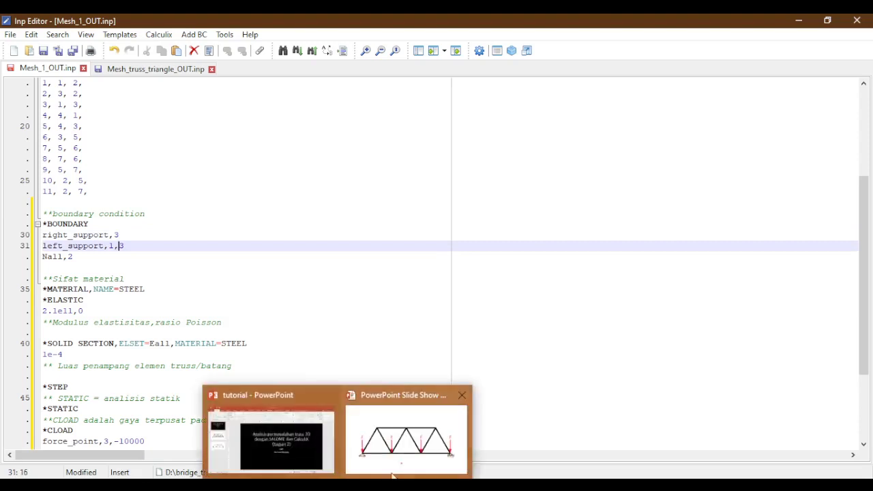
pyautogui.click(400, 444)
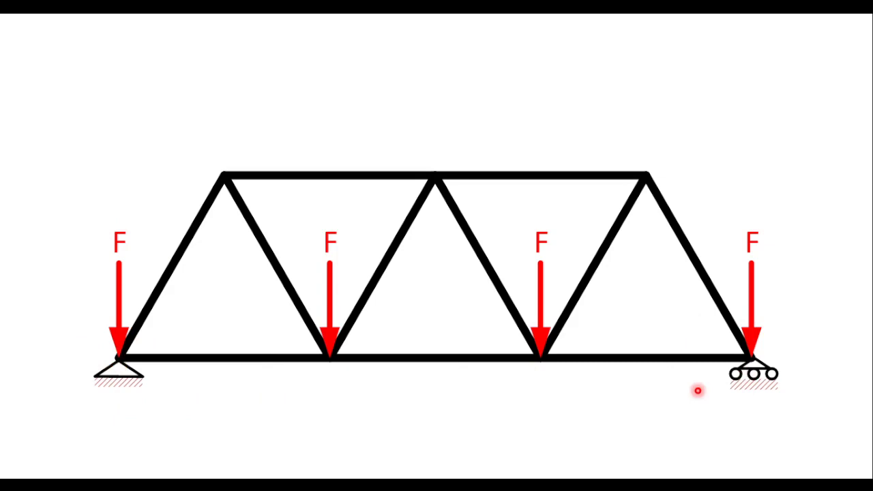
pyautogui.hotkey('alt', 'Tab')
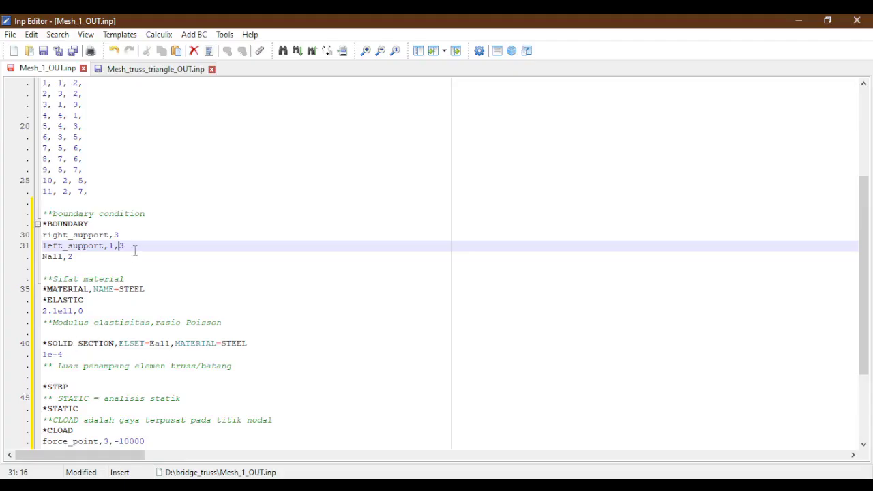
# Step: Examine the support and Nall constraints under *BOUNDARY together with the node sets at the start of the file
pyautogui.click(114, 234)
pyautogui.scroll(5, 113, 247)
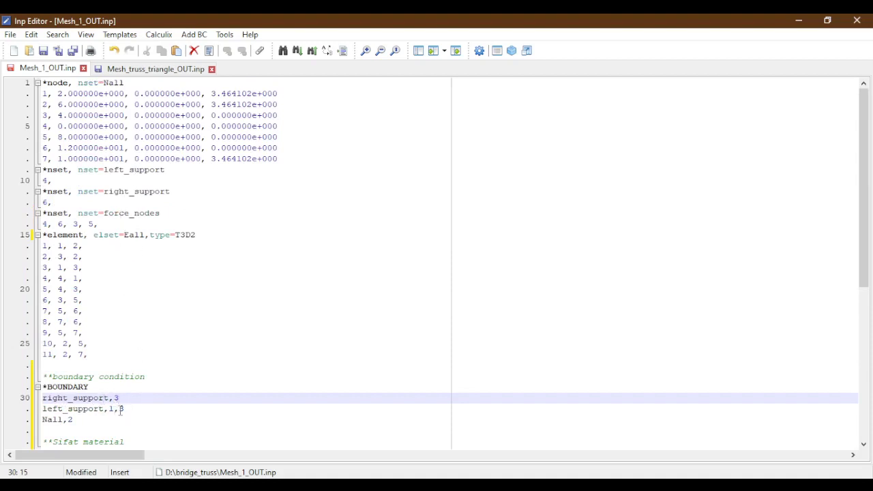
pyautogui.moveTo(74, 421); pyautogui.dragTo(41, 421)
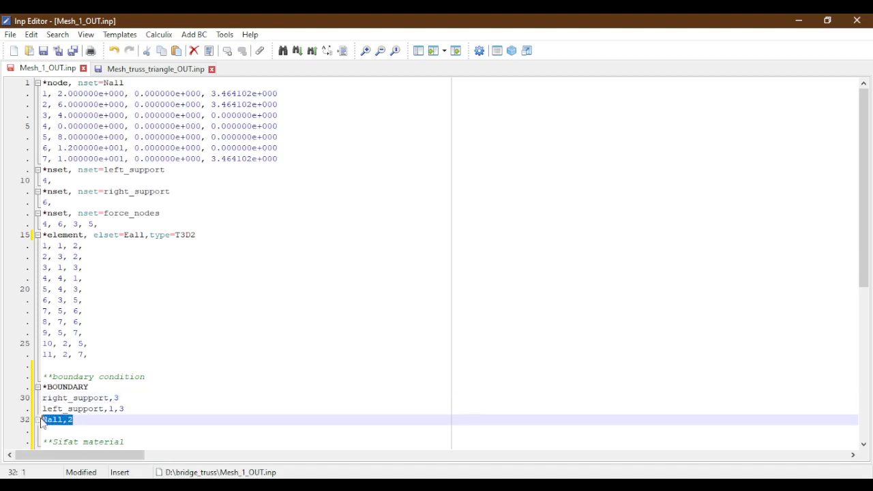
pyautogui.click(88, 421)
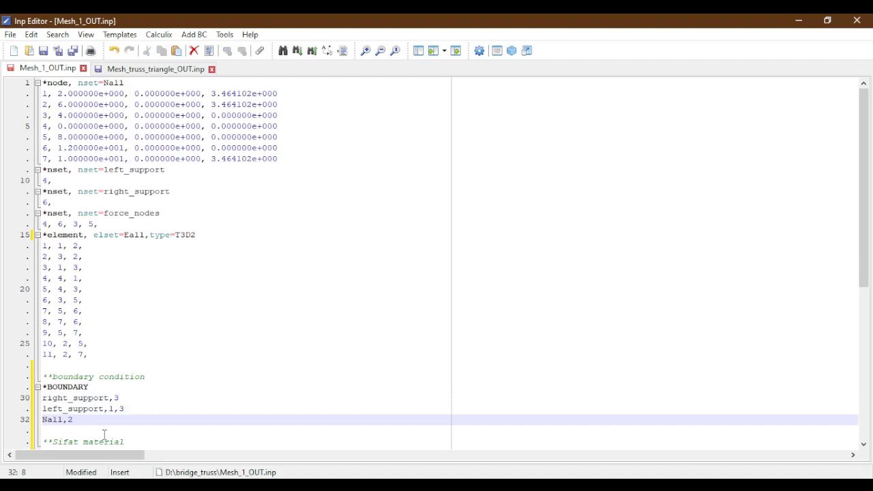
pyautogui.press('Up')
pyautogui.press('Up')
pyautogui.click(104, 431)
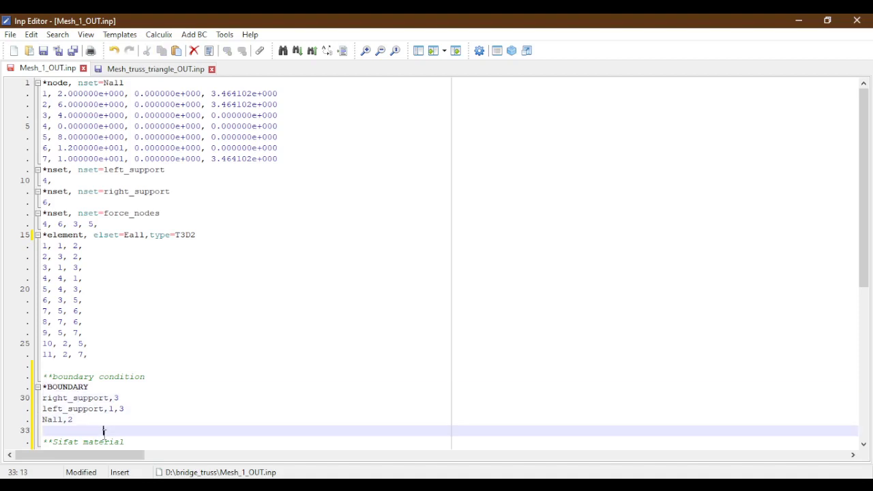
# Step: Add the comment "** tumpuan kanan berupa roller, hanya menahan gaya vertikal ke arah sumbu z" directly above the right_support,3 line
pyautogui.click(100, 388)
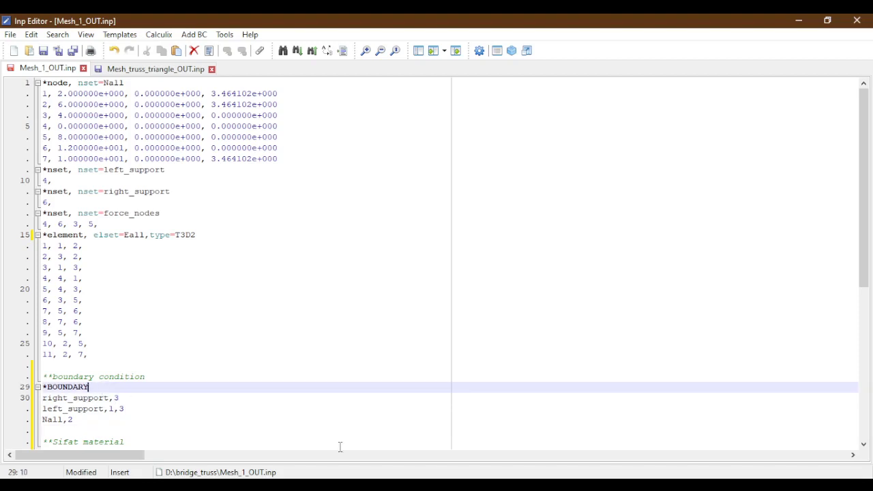
pyautogui.press('Return')
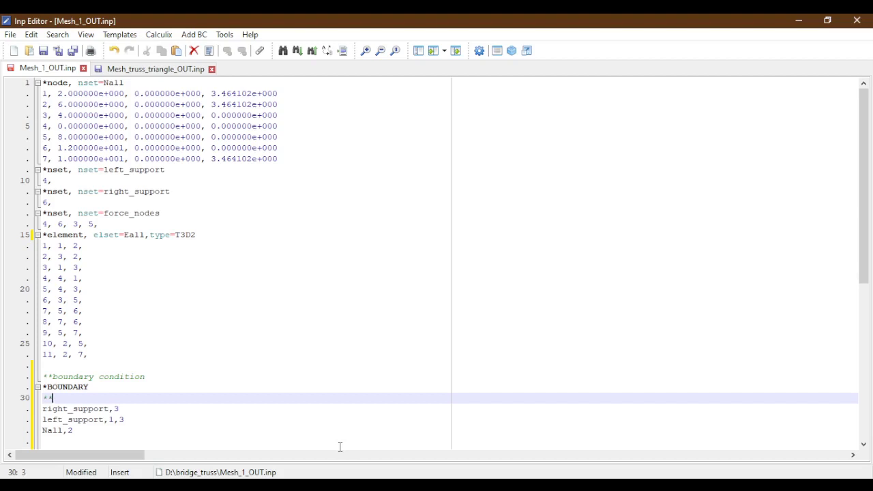
pyautogui.write('** tumpuan kanan ber upa ')
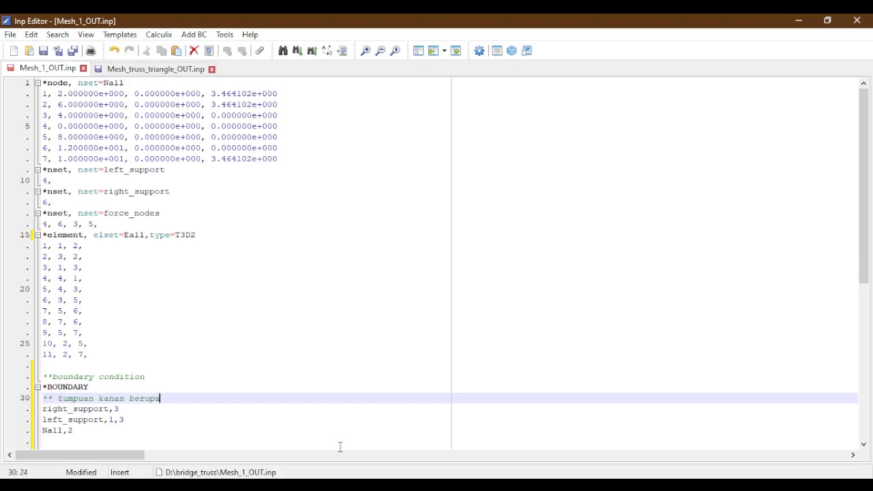
pyautogui.write('roller, hanya menahan ')
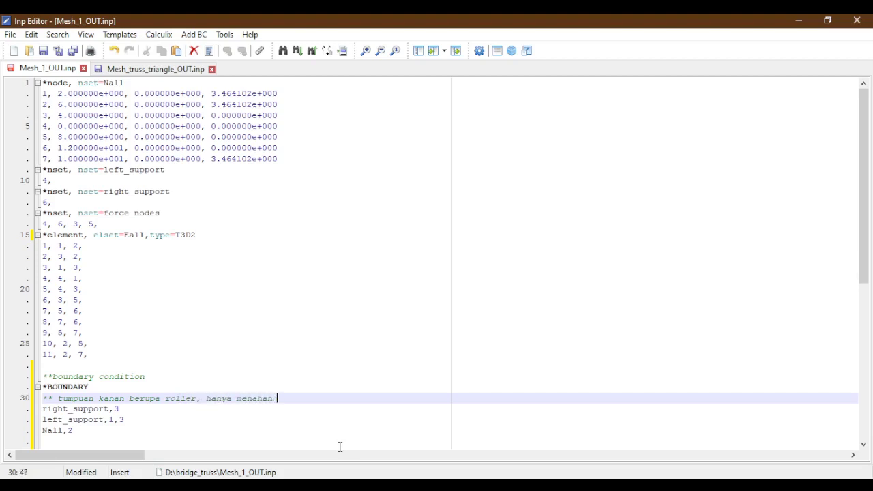
pyautogui.write('gaya vertikal ke arah sum')
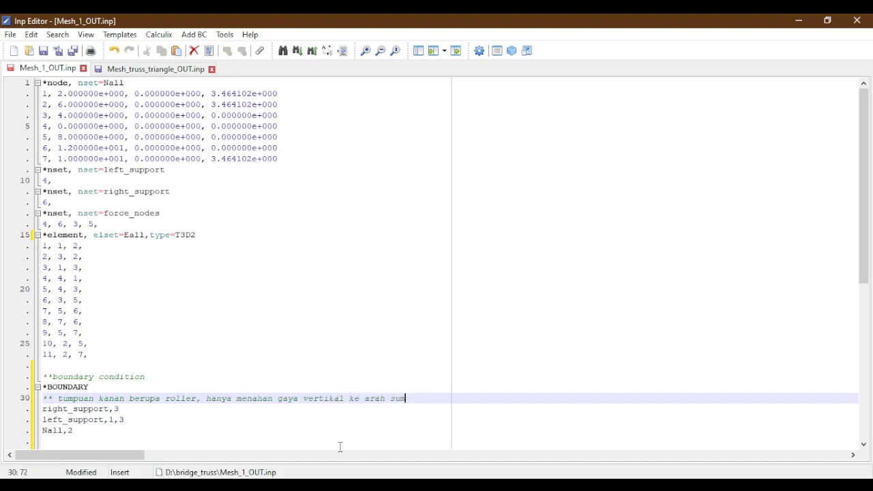
pyautogui.write('bu z')
# Step: Insert the comment "** tumpuan kiri menahan gaya searah sumbu x dan z" directly above the left_support,1,3 line
pyautogui.press('Down')
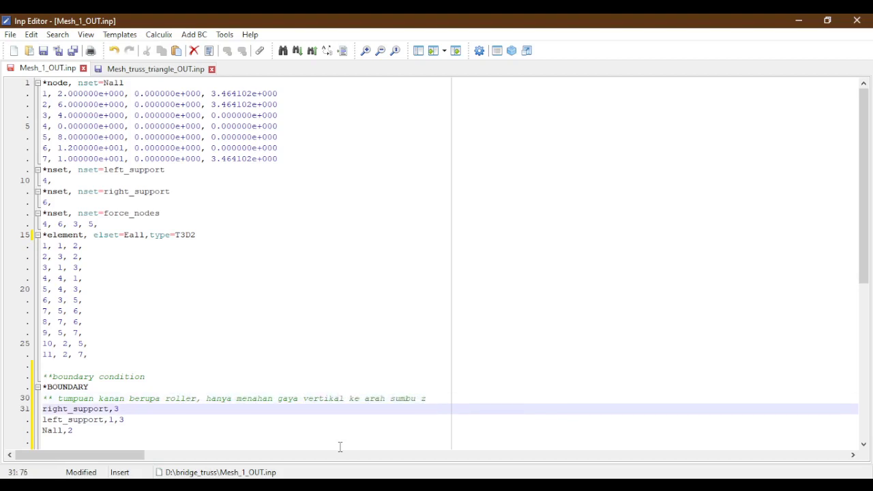
pyautogui.press('Left')
pyautogui.press('Left')
pyautogui.press('Left')
pyautogui.press('Left')
pyautogui.press('Left')
pyautogui.press('Left')
pyautogui.press('Left')
pyautogui.press('Left')
pyautogui.press('Left')
pyautogui.press('Left')
pyautogui.press('Left')
pyautogui.press('Left')
pyautogui.press('Left')
pyautogui.press('Left')
pyautogui.press('Left')
pyautogui.press('Left')
pyautogui.press('Left')
pyautogui.press('Left')
pyautogui.press('Left')
pyautogui.press('Left')
pyautogui.press('Return')
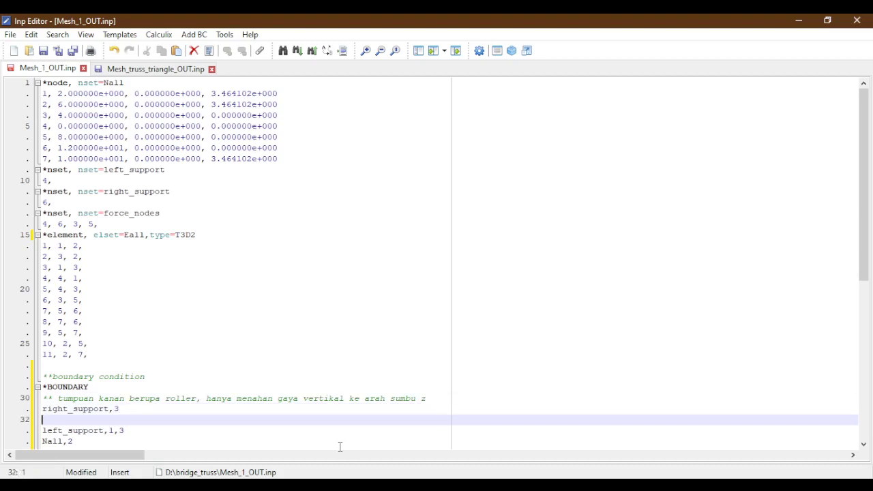
pyautogui.write('** tumpuan kiri menahan gaya se')
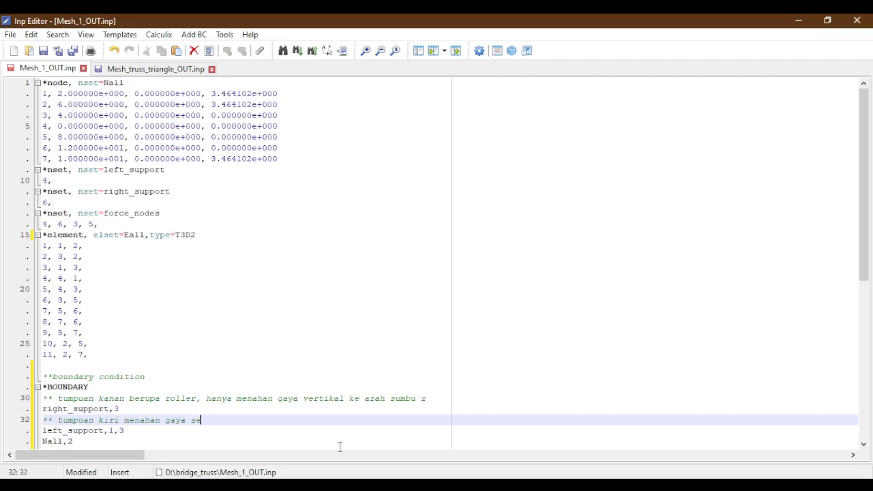
pyautogui.write('arah sumbu x dan')
# Step: Append the direction number (3) after "sumbu z" in the right-support comment
pyautogui.press('Up')
pyautogui.press('Up')
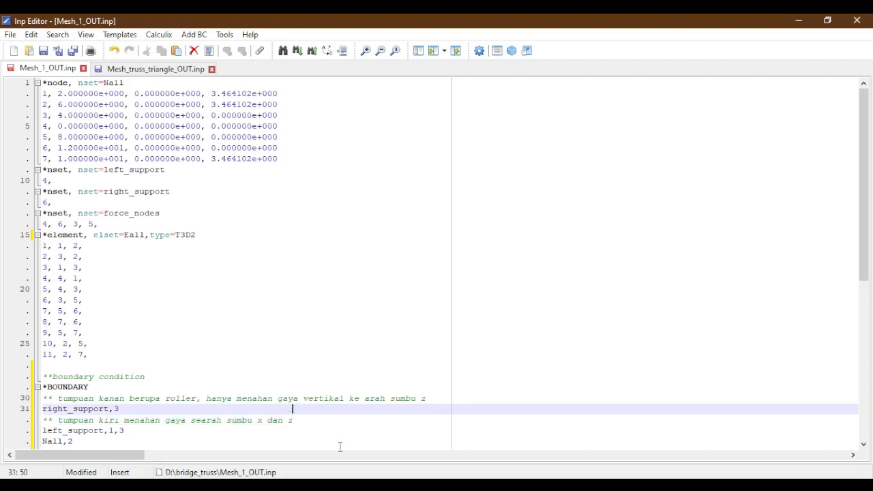
pyautogui.click(446, 396)
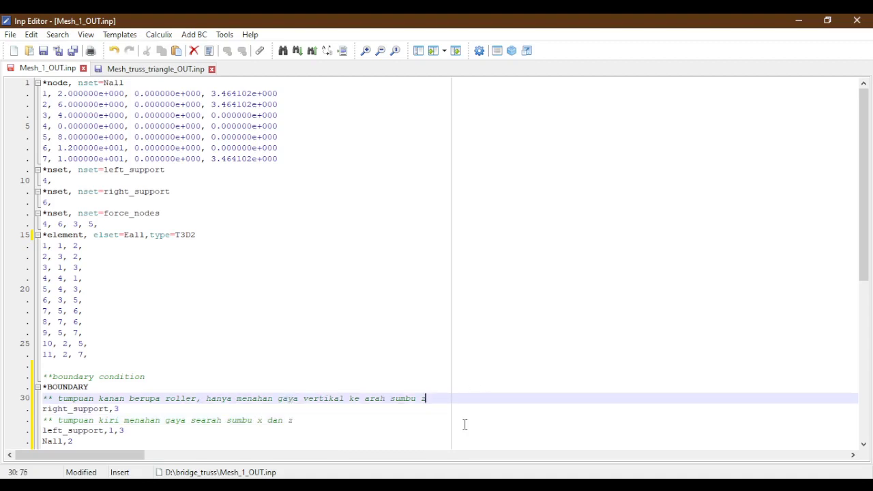
pyautogui.write('(3)')
# Step: Add the direction numbers to the left-support comment so that it reads "sumbu x (1) dan z (3)"
pyautogui.press('Down')
pyautogui.press('Down')
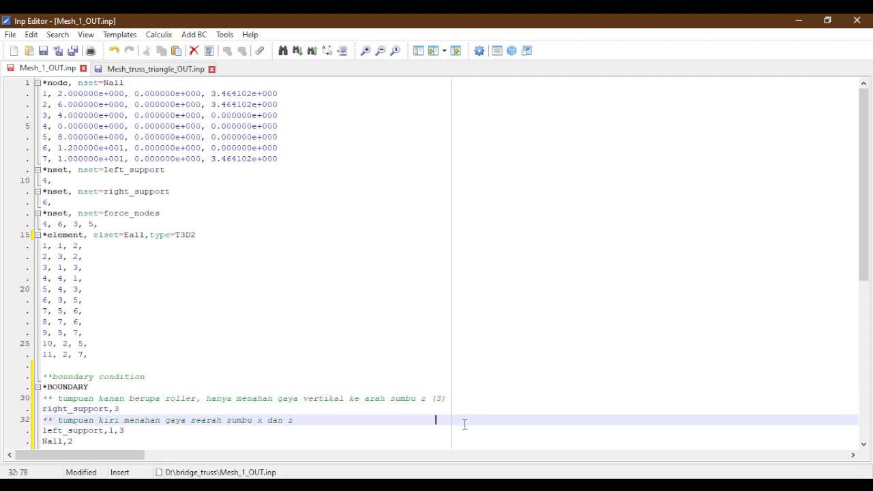
pyautogui.press('BackSpace')
pyautogui.press('BackSpace')
pyautogui.press('BackSpace')
pyautogui.press('BackSpace')
pyautogui.press('BackSpace')
pyautogui.press('BackSpace')
pyautogui.press('BackSpace')
pyautogui.press('BackSpace')
pyautogui.press('BackSpace')
pyautogui.press('BackSpace')
pyautogui.press('BackSpace')
pyautogui.press('BackSpace')
pyautogui.press('BackSpace')
pyautogui.press('BackSpace')
pyautogui.press('BackSpace')
pyautogui.press('BackSpace')
pyautogui.press('BackSpace')
pyautogui.press('BackSpace')
pyautogui.press('BackSpace')
pyautogui.press('BackSpace')
pyautogui.write('(3)')
pyautogui.press('Left')
pyautogui.press('Left')
pyautogui.press('Left')
pyautogui.press('Left')
pyautogui.press('Left')
pyautogui.press('Left')
pyautogui.write('(1)')
# Step: Above Nall,2 insert the comment "** Karena ini adalah model 2D searah sumbu x dan z, maka semua titik harus ditahan di arah sumbu y (2)"
pyautogui.click(136, 431)
pyautogui.press('Return')
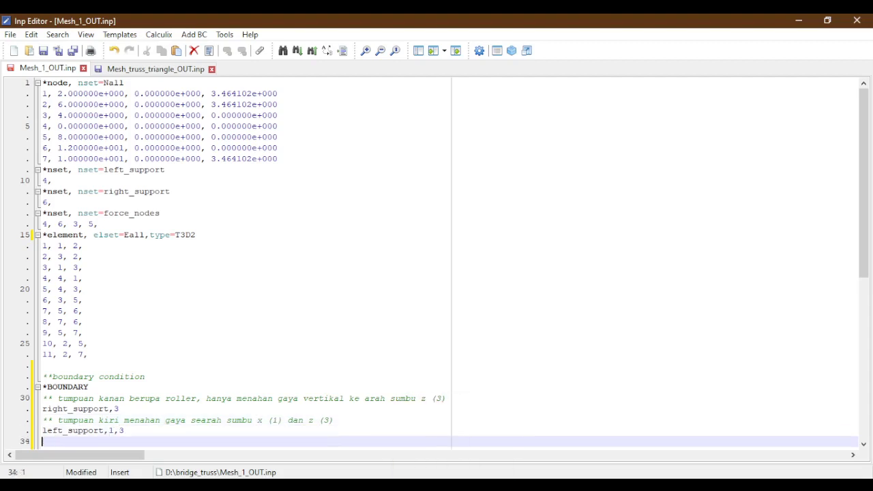
pyautogui.write('** Karena ini adalah model 2D')
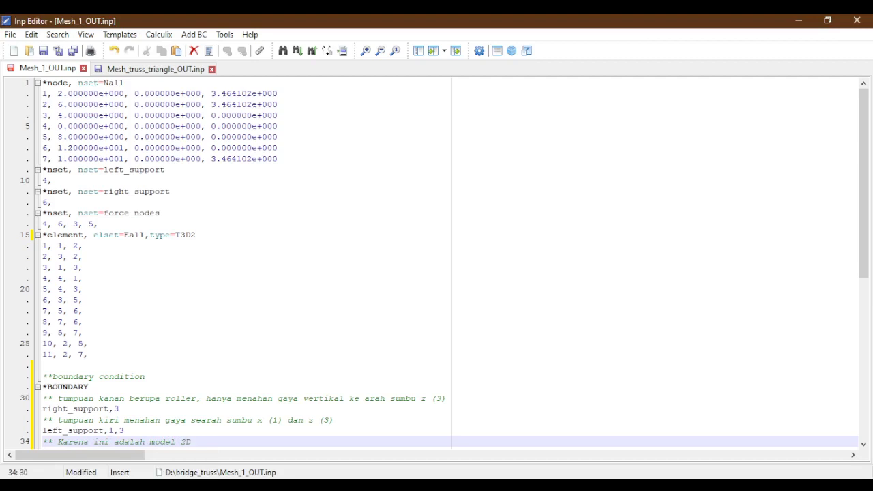
pyautogui.write(' searah sumbu x dan z, maka semua titik ')
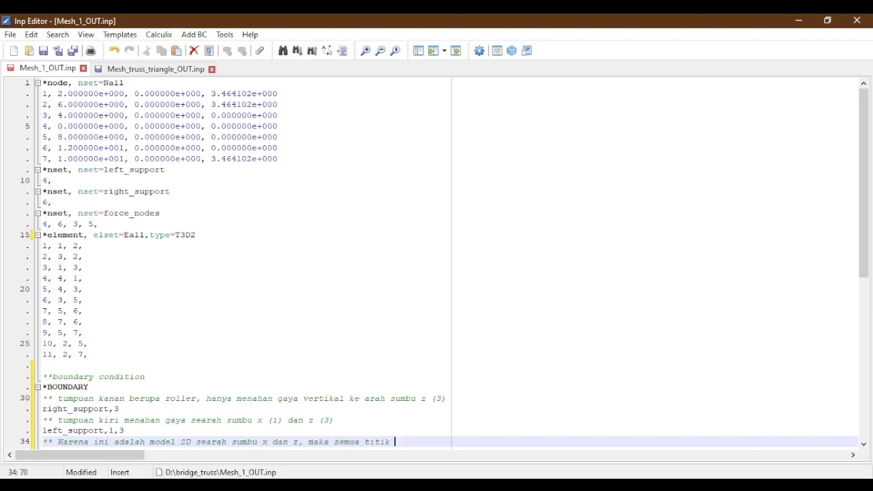
pyautogui.write('harus ditahan di arah sumbu y ')
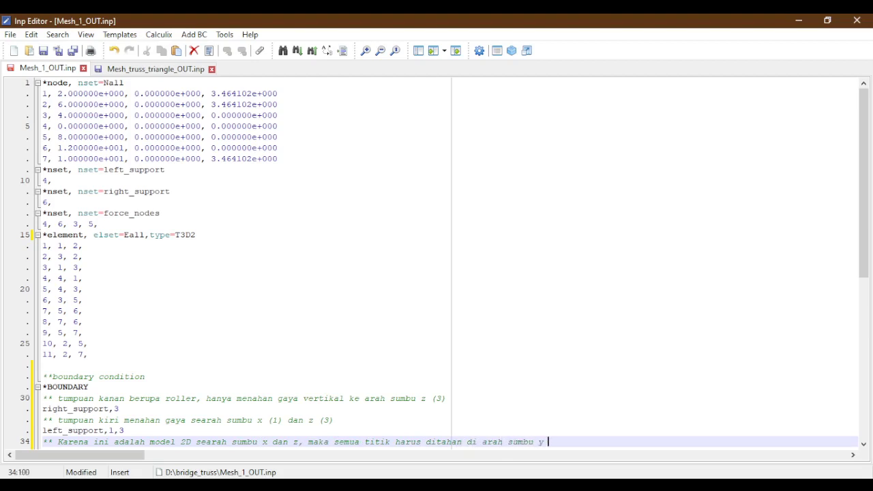
pyautogui.write('(2)')
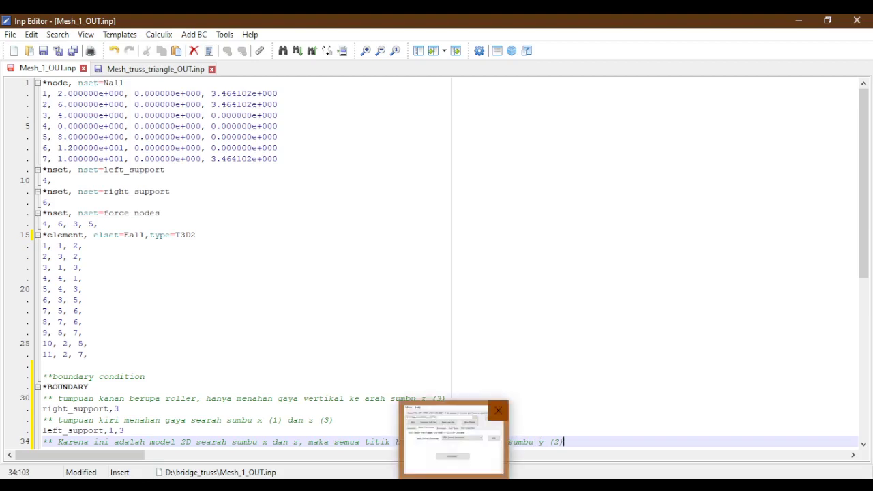
# Step: Set the Poisson's ratio under *ELASTIC of the STEEL material to 0.3
pyautogui.scroll(-1, 545, 396)
pyautogui.scroll(-4, 629, 388)
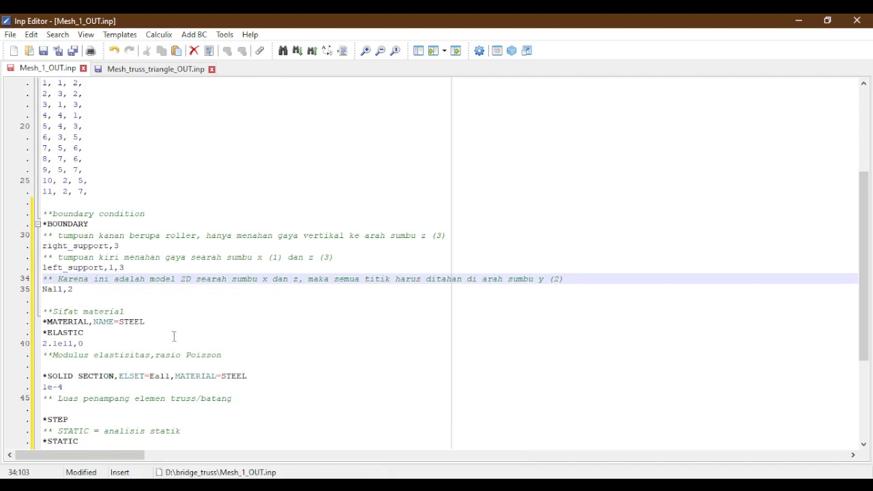
pyautogui.click(134, 343)
pyautogui.click(117, 334)
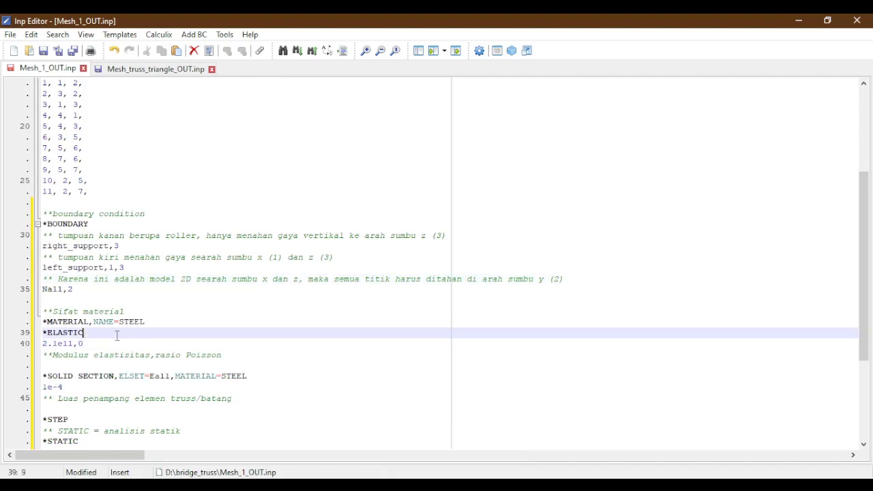
pyautogui.press('Down')
pyautogui.press('Down')
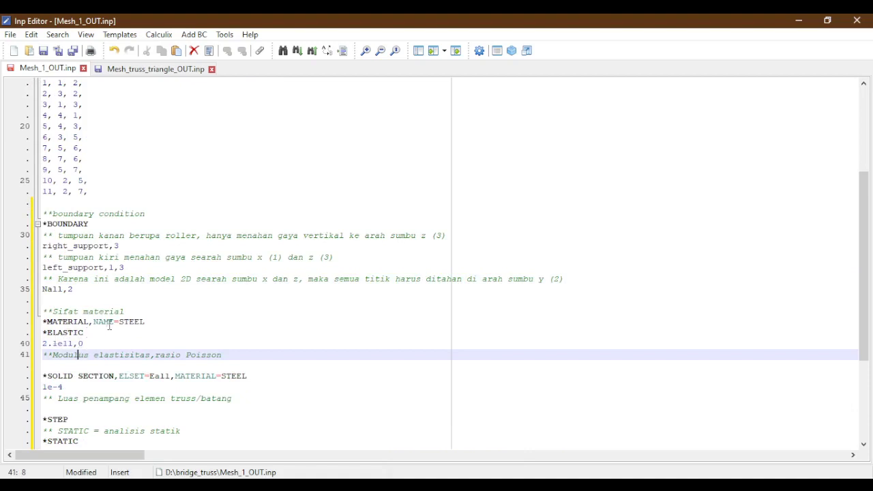
pyautogui.click(53, 342)
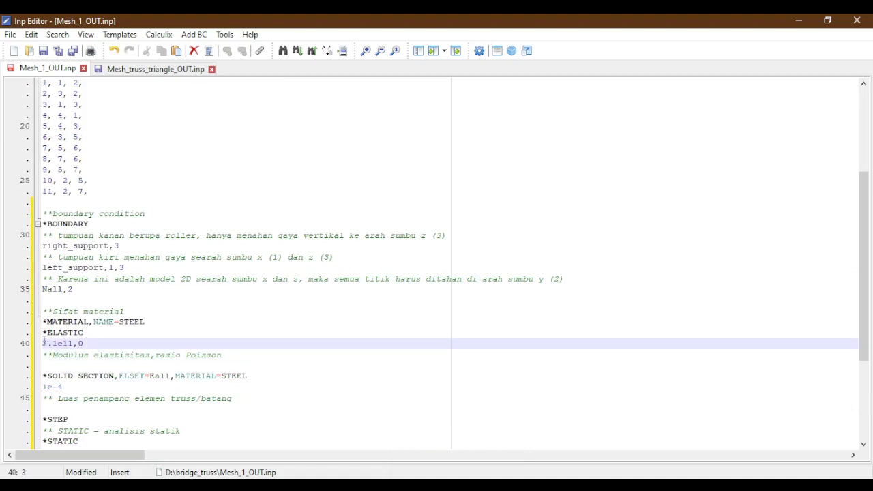
pyautogui.moveTo(43, 343); pyautogui.dragTo(74, 343)
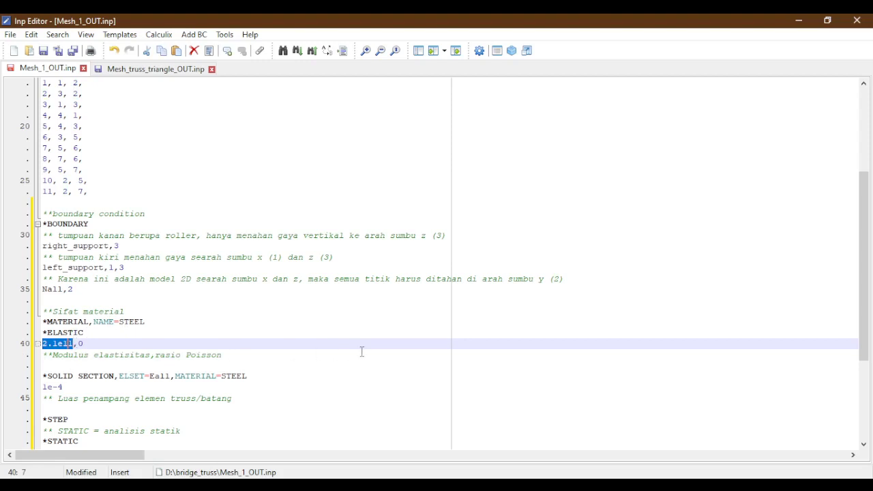
pyautogui.press('Left')
pyautogui.press('Left')
pyautogui.press('Left')
pyautogui.press('Left')
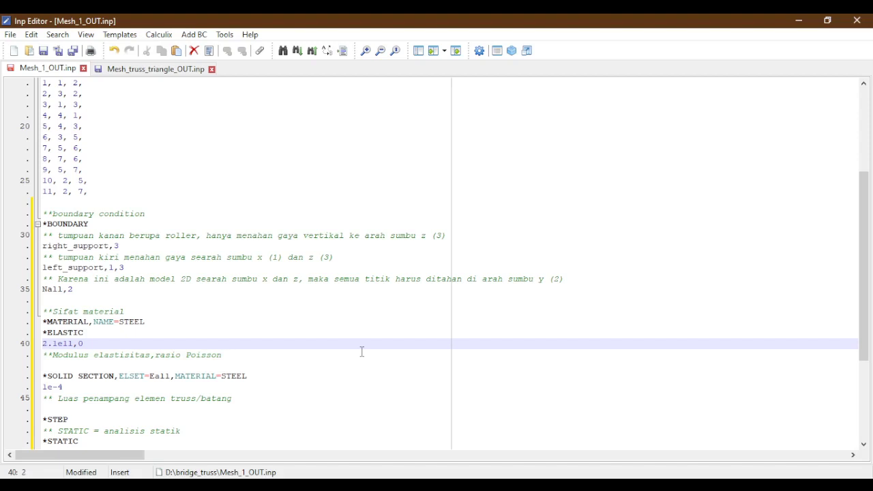
pyautogui.press('Right')
pyautogui.press('Right')
pyautogui.press('Right')
pyautogui.press('Right')
pyautogui.press('Right')
pyautogui.press('Right')
pyautogui.write('.3')
pyautogui.press('Left')
pyautogui.press('Left')
# Step: Set the truss cross-section area under *SOLID SECTION to 1e-3
pyautogui.press('Down')
pyautogui.press('Down')
pyautogui.press('Down')
pyautogui.press('Down')
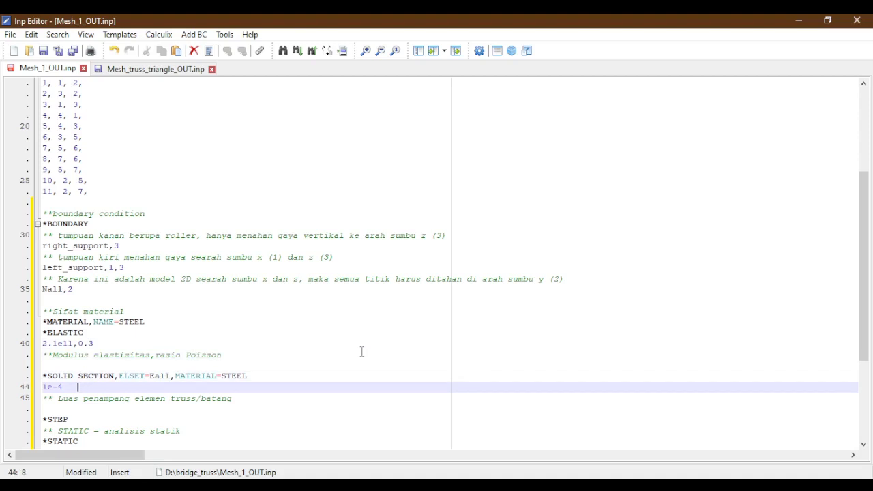
pyautogui.press('End')
pyautogui.press('BackSpace')
pyautogui.write('3')
# Step: Look over the material and solid section definitions and the *STEP block down to the *CLOAD load line
pyautogui.press('Left')
pyautogui.press('Left')
pyautogui.press('Up')
pyautogui.press('Up')
pyautogui.press('Up')
pyautogui.press('Up')
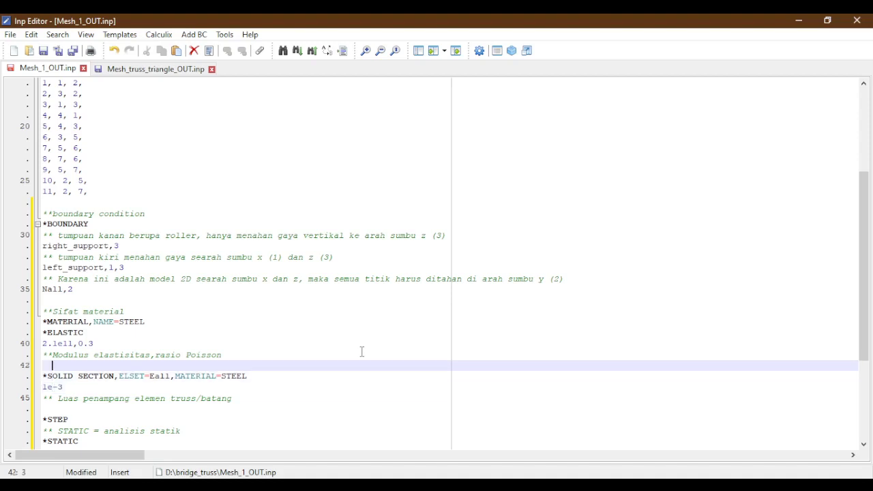
pyautogui.press('Down')
pyautogui.press('Down')
pyautogui.press('Down')
pyautogui.press('Down')
pyautogui.press('Up')
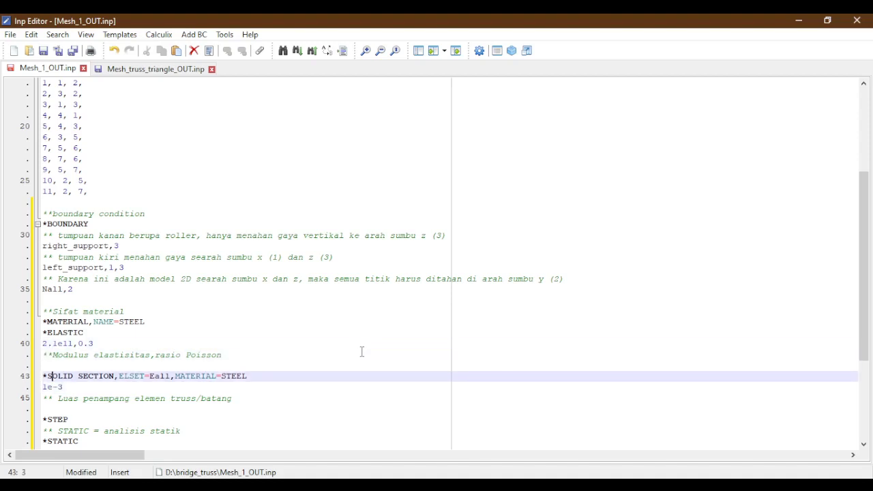
pyautogui.press('Up')
pyautogui.press('Up')
pyautogui.press('Up')
pyautogui.press('Down')
pyautogui.press('Down')
pyautogui.press('Down')
pyautogui.press('Down')
pyautogui.press('Down')
pyautogui.press('Down')
pyautogui.press('Down')
pyautogui.press('Down')
pyautogui.press('Down')
pyautogui.press('Down')
pyautogui.press('Down')
pyautogui.press('Down')
pyautogui.press('Down')
pyautogui.press('Down')
pyautogui.press('Down')
pyautogui.press('Down')
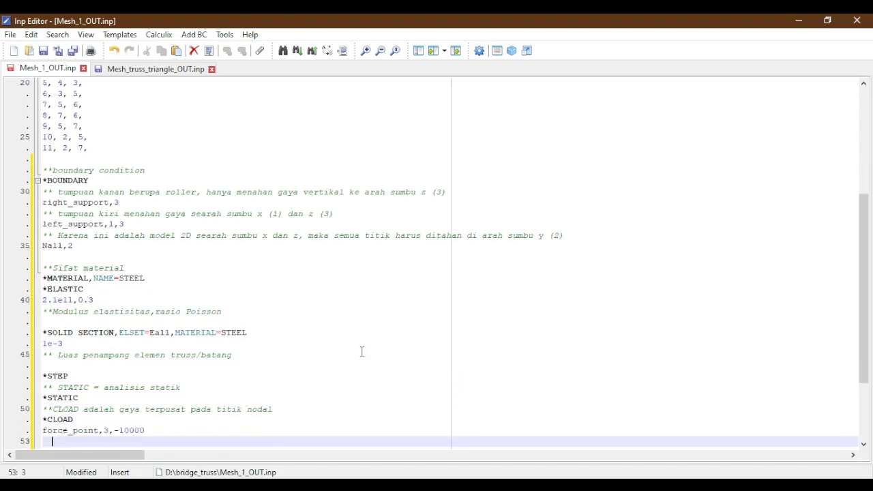
pyautogui.press('Up')
pyautogui.press('Up')
pyautogui.press('Up')
pyautogui.press('Up')
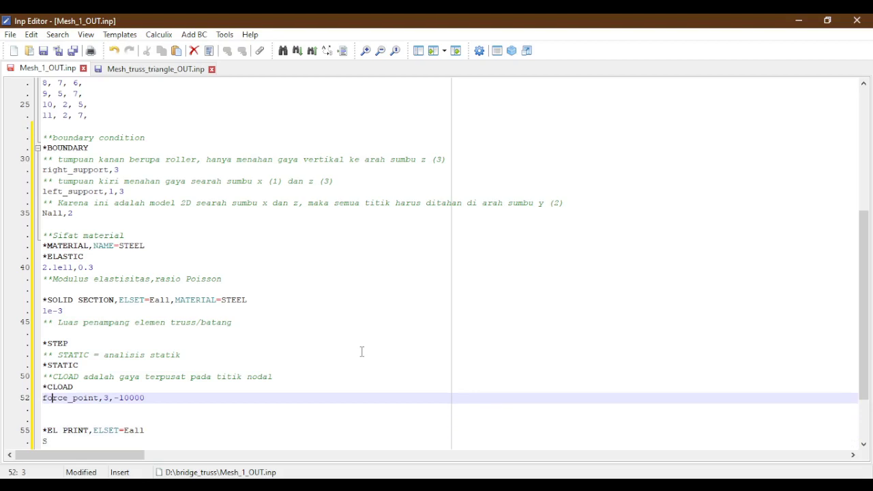
# Step: Check the node set names at the start of the file and change the *CLOAD set name to force_nodes
pyautogui.scroll(6, 355, 341)
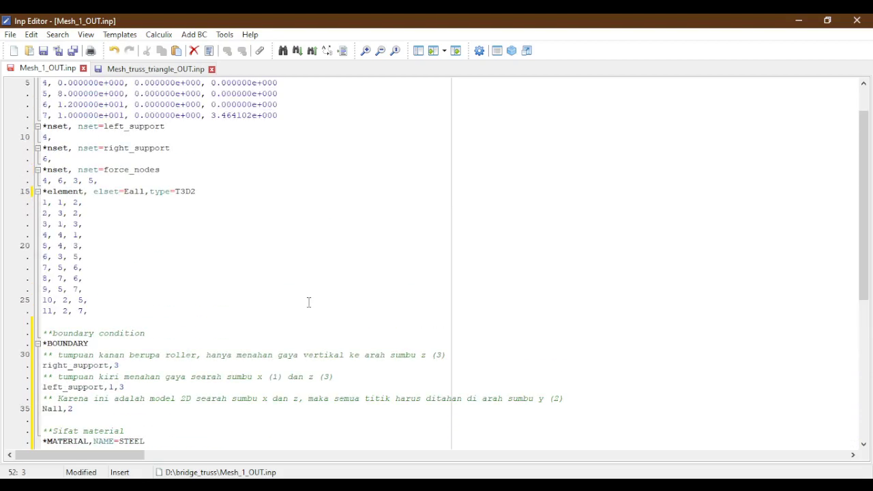
pyautogui.scroll(-8, 163, 265)
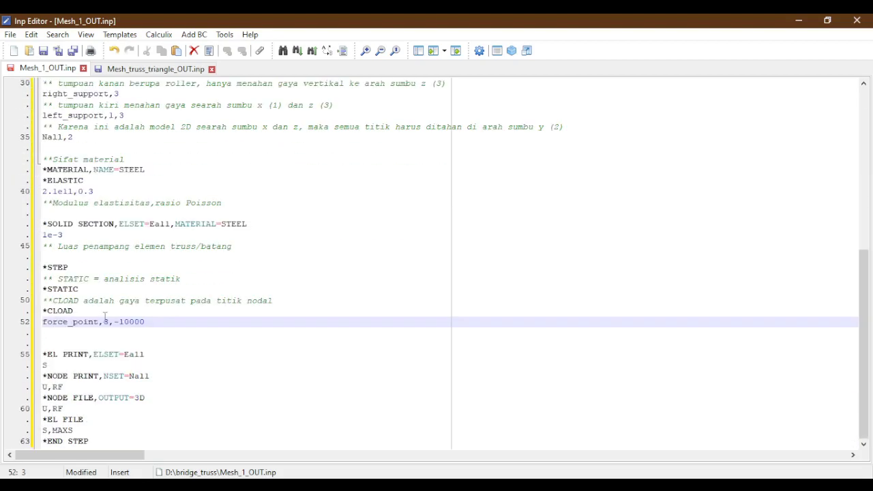
pyautogui.click(84, 322)
pyautogui.press('Right')
pyautogui.press('Right')
pyautogui.press('Delete')
pyautogui.press('BackSpace')
pyautogui.press('BackSpace')
pyautogui.press('BackSpace')
pyautogui.press('BackSpace')
pyautogui.write('nodes')
# Step: Compare the *CLOAD set name with the node sets and set the force_nodes load in direction 3 to -50000
pyautogui.scroll(7, 81, 289)
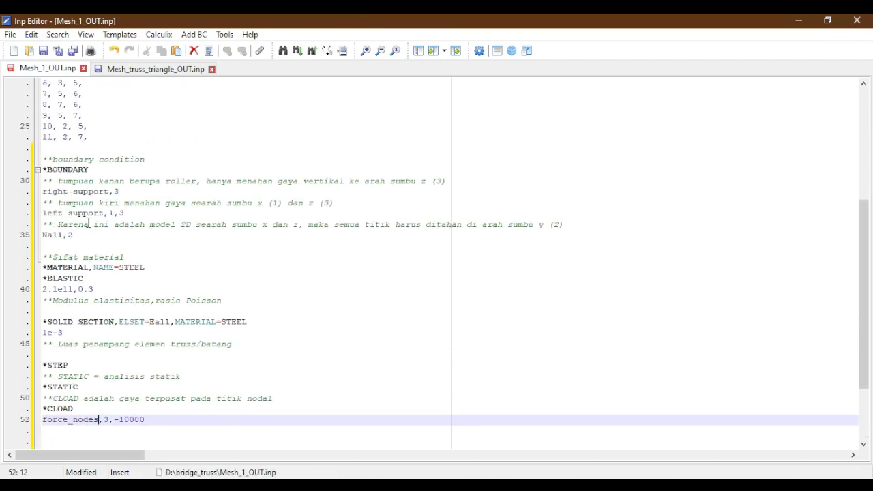
pyautogui.scroll(2, 96, 148)
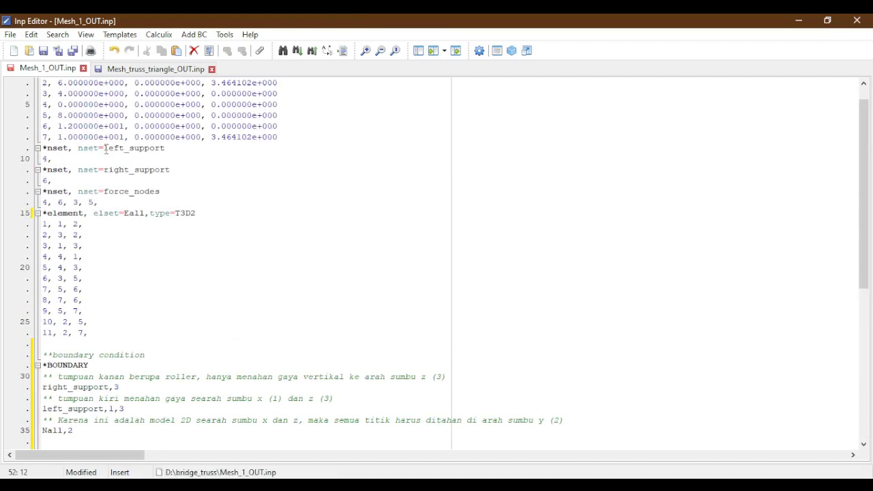
pyautogui.scroll(-7, 106, 376)
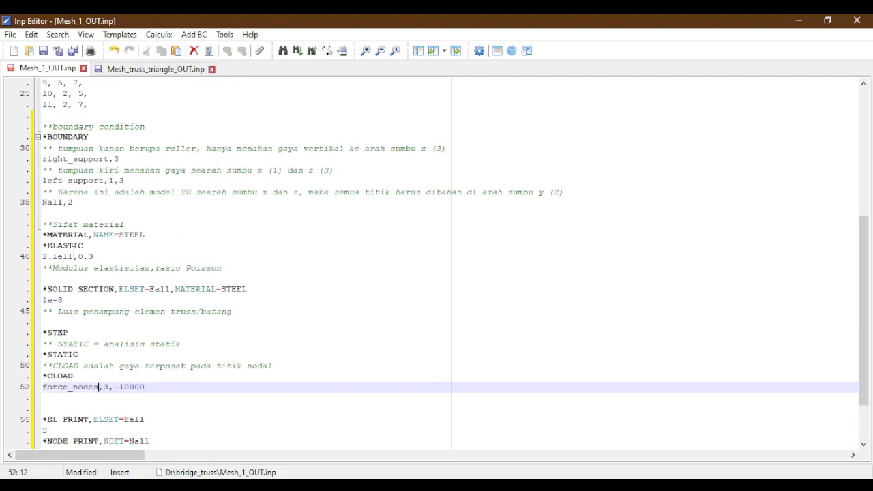
pyautogui.click(105, 387)
pyautogui.press('Right')
pyautogui.click(126, 387)
pyautogui.press('BackSpace')
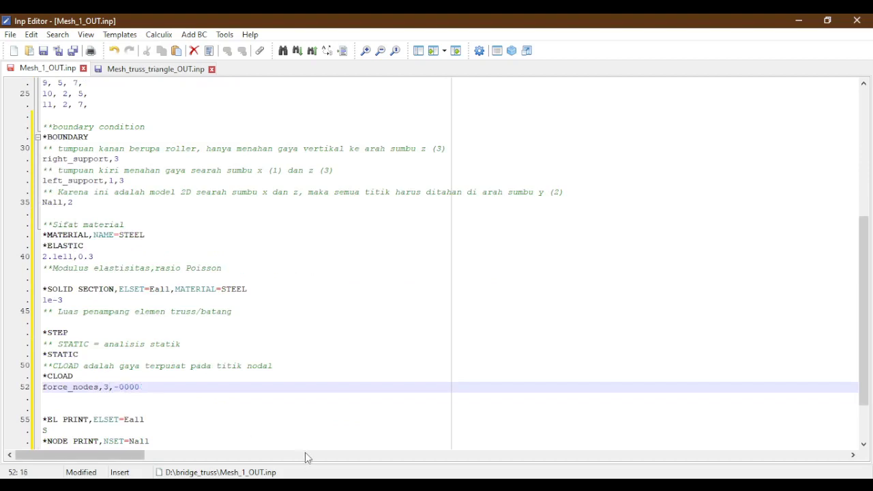
pyautogui.write('2')
pyautogui.press('BackSpace')
pyautogui.press('BackSpace')
pyautogui.write('0')
pyautogui.press('Left')
pyautogui.press('Right')
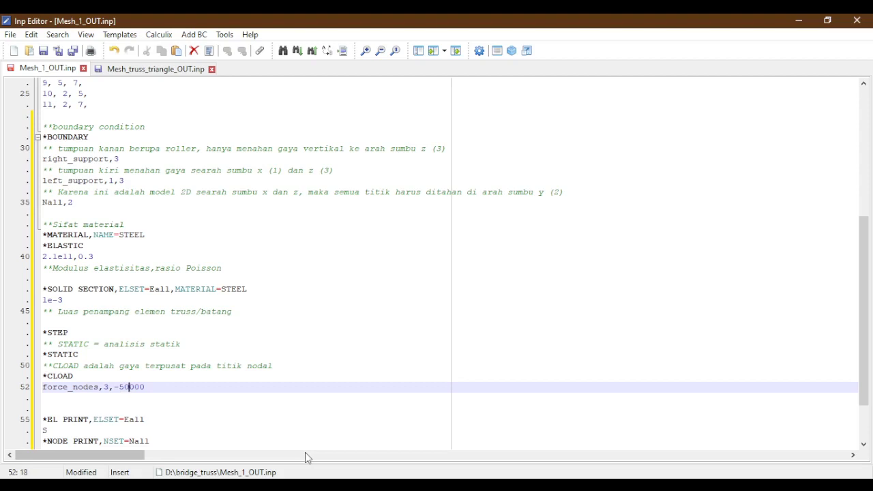
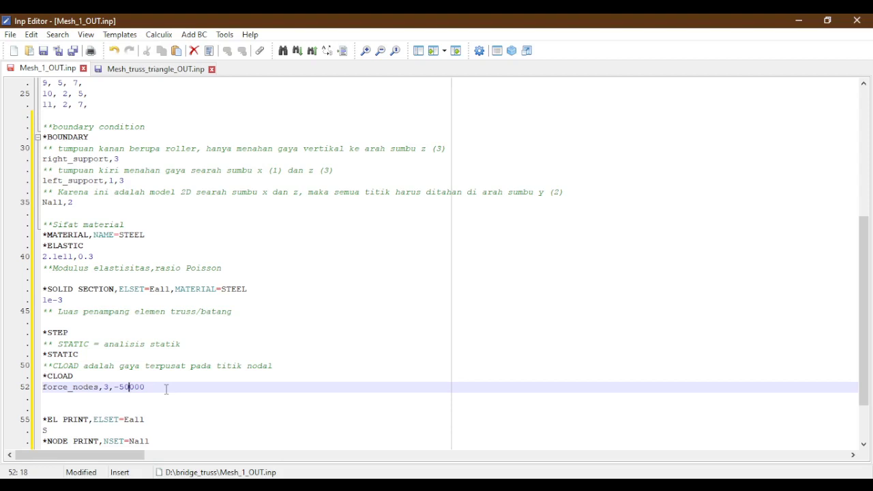
# Step: Look over the output requests between the *CLOAD load line and *END STEP, from *EL PRINT through *EL FILE
pyautogui.press('Down')
pyautogui.press('Down')
pyautogui.press('Down')
pyautogui.press('Down')
pyautogui.press('Down')
pyautogui.press('Down')
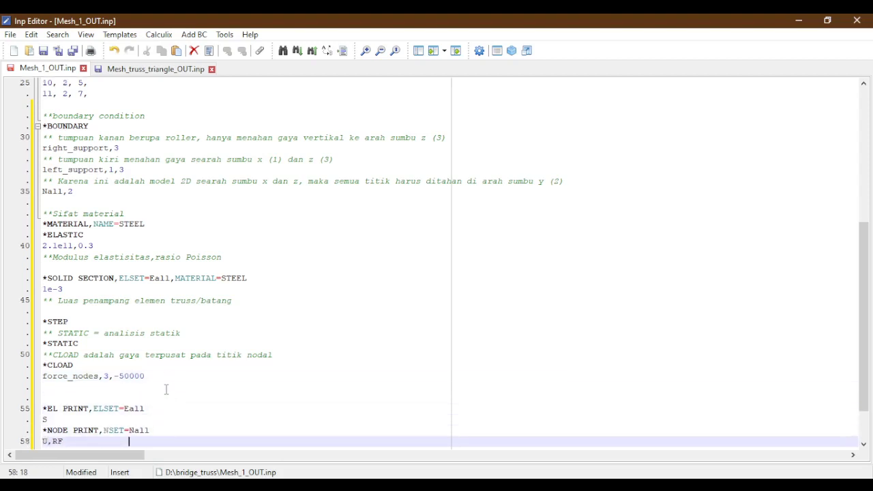
pyautogui.press('Down')
pyautogui.press('Down')
pyautogui.press('Down')
pyautogui.press('Down')
pyautogui.press('Down')
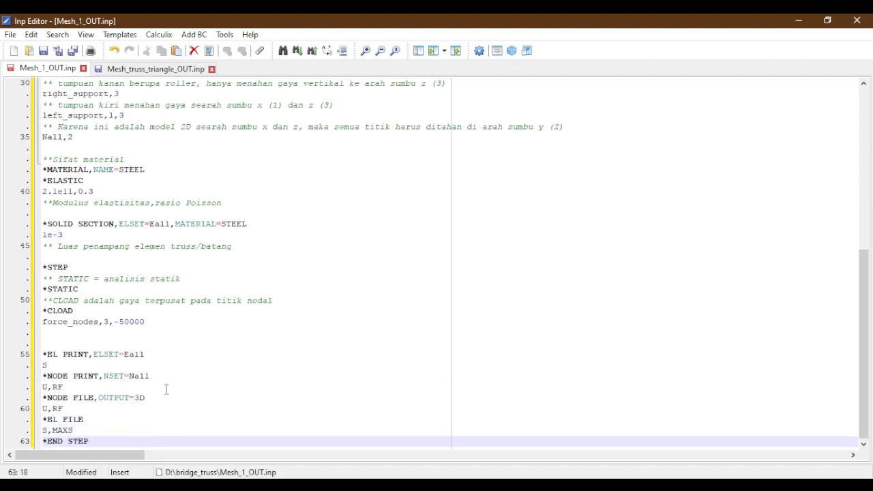
pyautogui.press('Left')
pyautogui.press('Left')
pyautogui.press('Left')
pyautogui.press('Left')
pyautogui.press('Left')
pyautogui.press('Left')
pyautogui.press('Left')
pyautogui.press('Left')
pyautogui.press('Left')
pyautogui.press('Left')
pyautogui.press('Up')
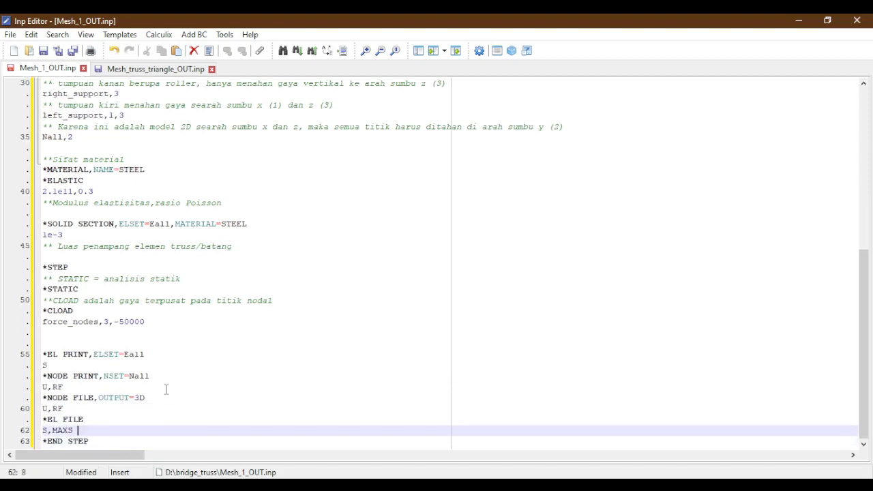
pyautogui.press('Up')
pyautogui.press('Up')
pyautogui.press('Up')
pyautogui.press('Up')
pyautogui.press('Up')
pyautogui.press('Up')
pyautogui.press('Up')
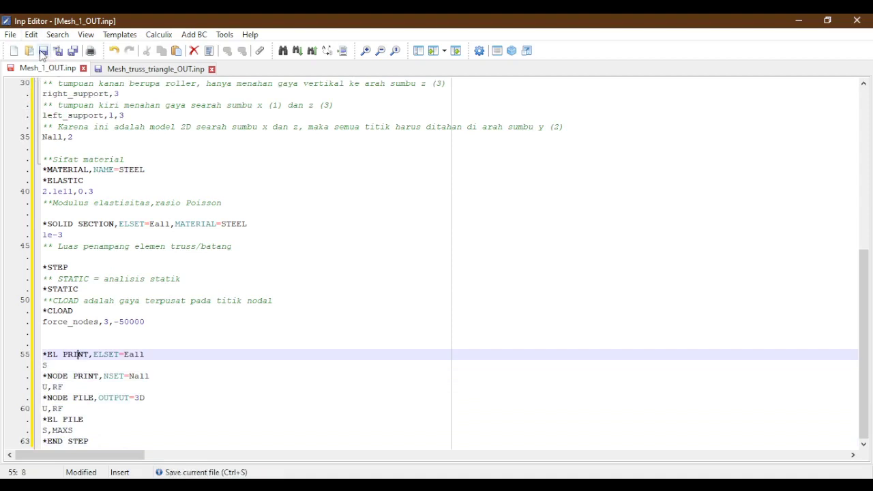
# Step: Save Mesh_1_OUT.inp, solve it from the CalculiX Launcher with solver version ccx2.16, and close the solver console
pyautogui.click(43, 51)
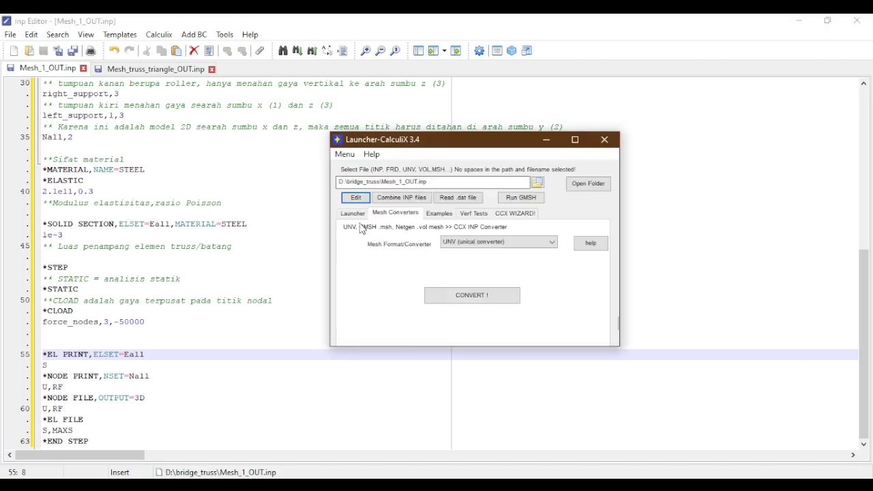
pyautogui.click(354, 213)
pyautogui.click(489, 232)
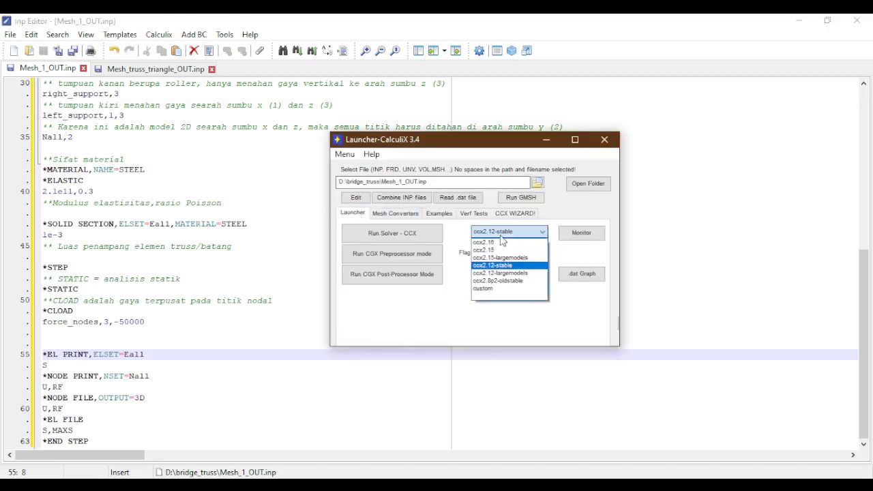
pyautogui.click(496, 247)
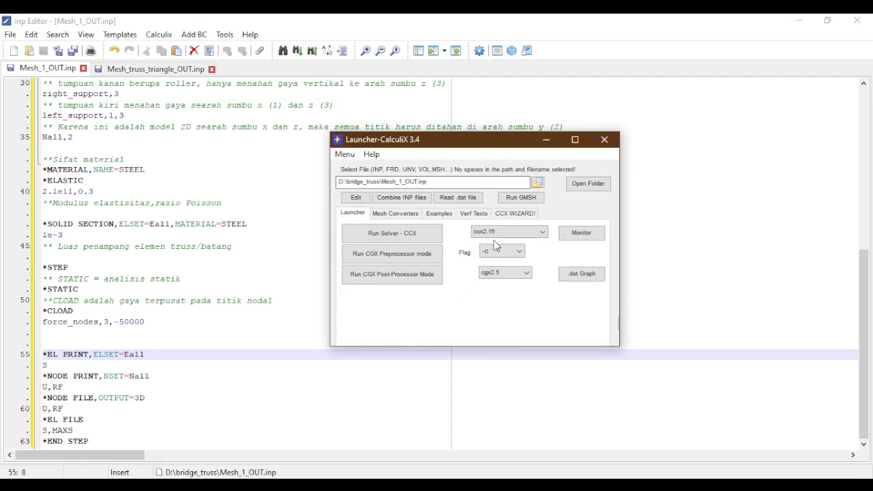
pyautogui.click(409, 232)
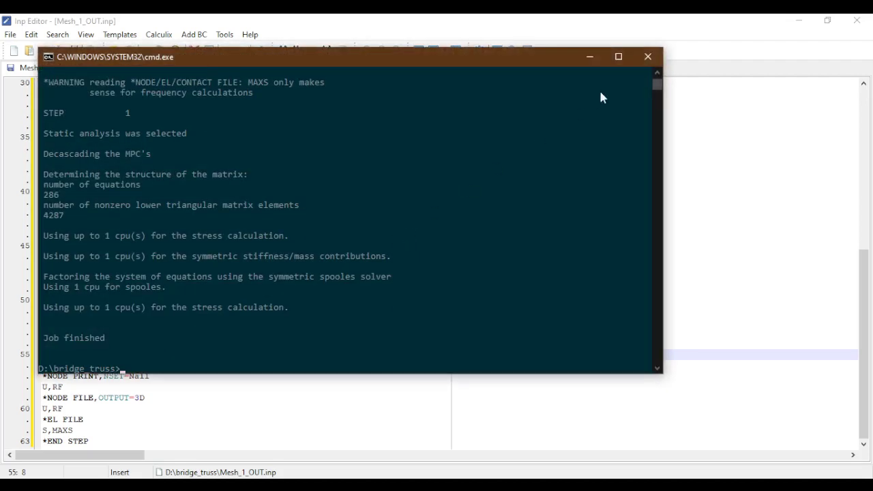
pyautogui.click(648, 60)
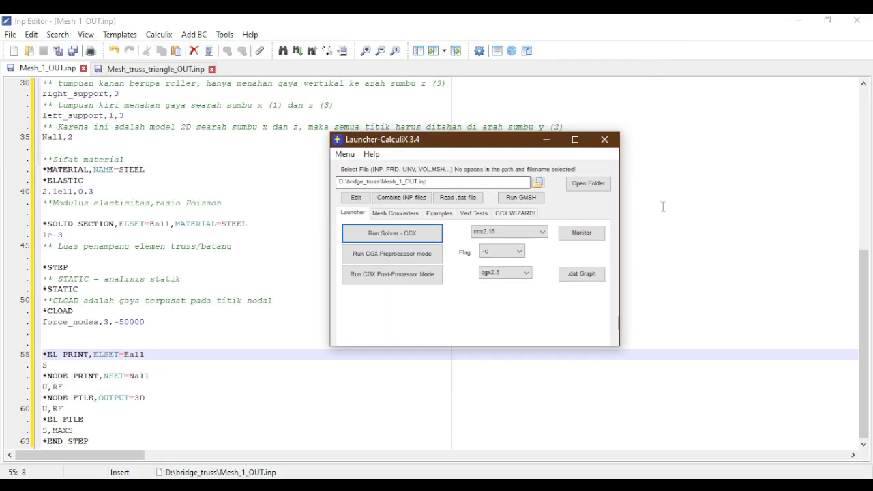
# Step: Set the CGX version to cgx2.16 and open the results in a maximized post-processing window
pyautogui.click(511, 272)
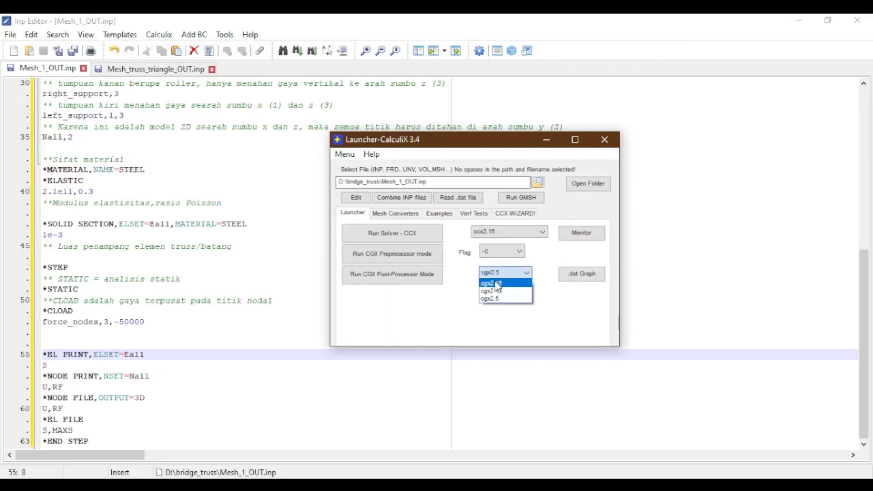
pyautogui.click(497, 283)
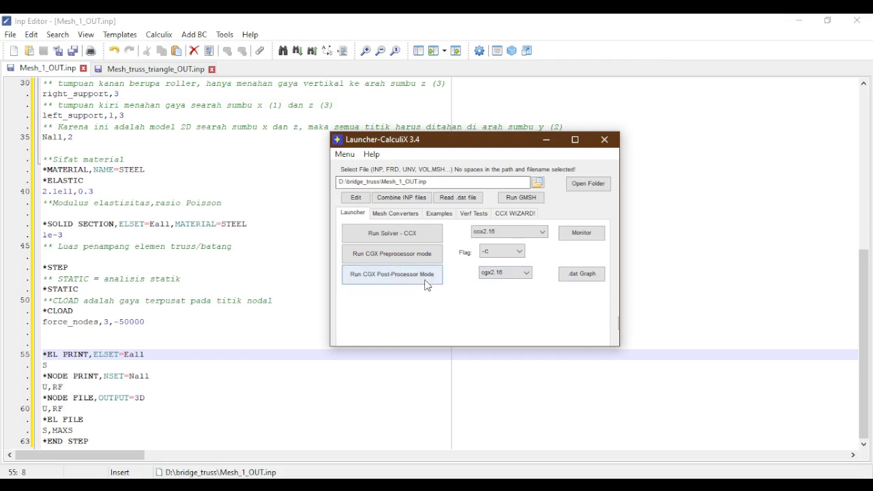
pyautogui.click(497, 275)
pyautogui.click(450, 290)
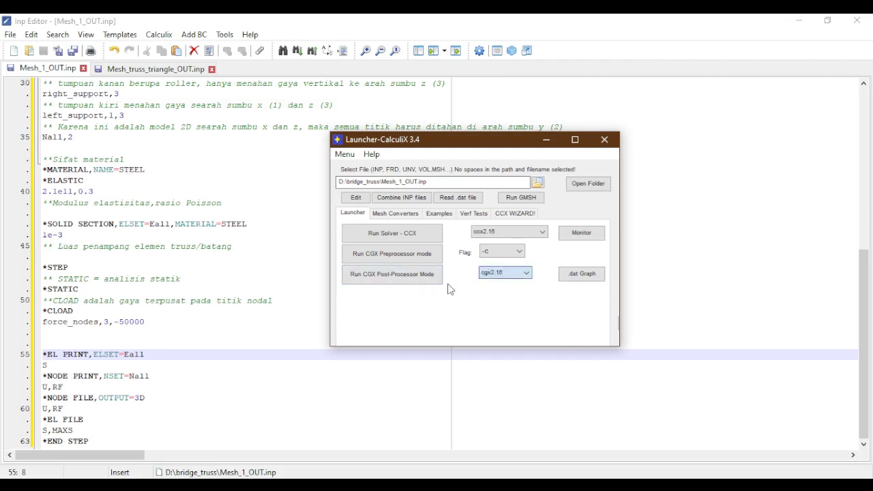
pyautogui.click(405, 275)
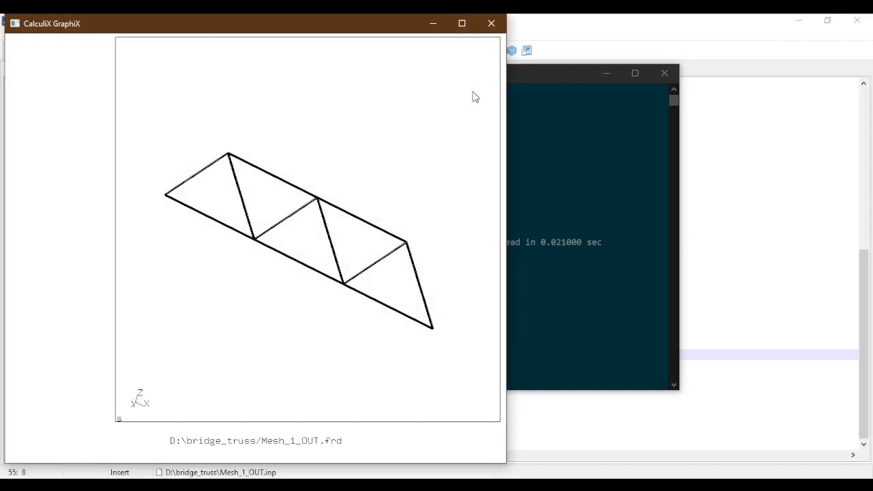
pyautogui.click(462, 24)
# Step: Orient the truss result model to the +y view
pyautogui.click(56, 203)
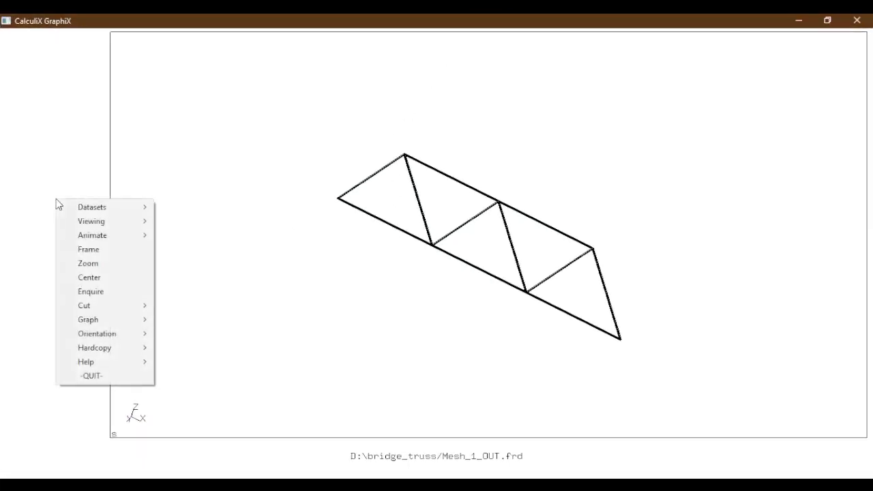
pyautogui.moveTo(144, 344)
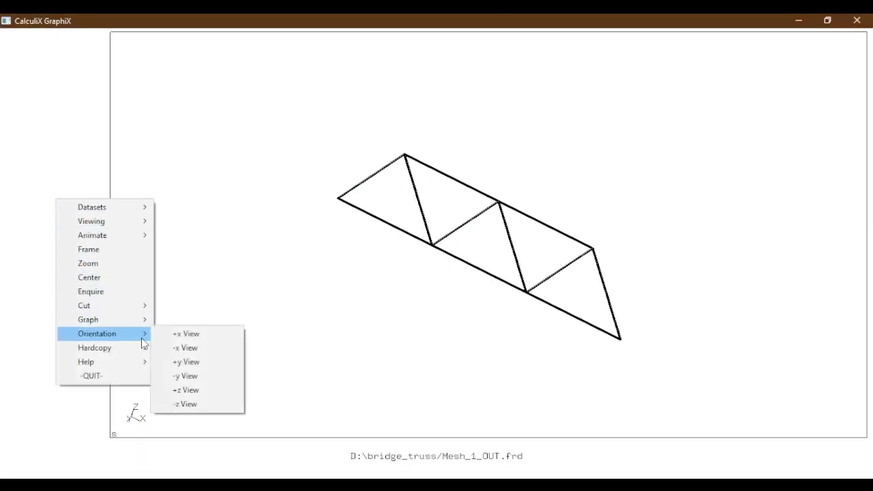
pyautogui.click(189, 362)
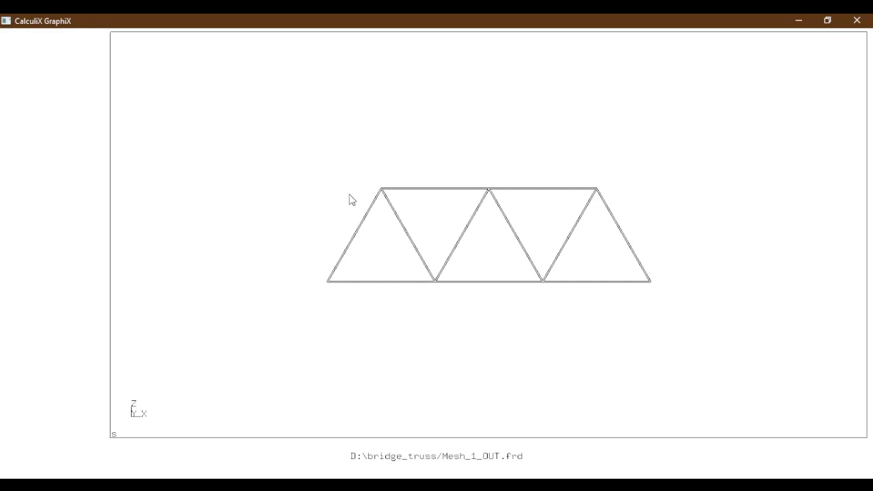
pyautogui.moveTo(351, 197)
pyautogui.mouseDown()
pyautogui.moveTo(374, 203)
pyautogui.moveTo(348, 189)
pyautogui.mouseUp()
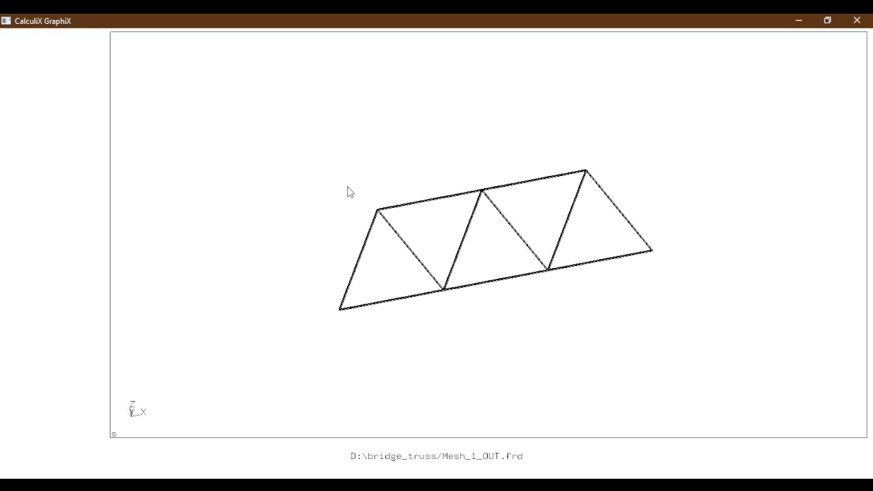
pyautogui.click(67, 234)
pyautogui.moveTo(146, 363)
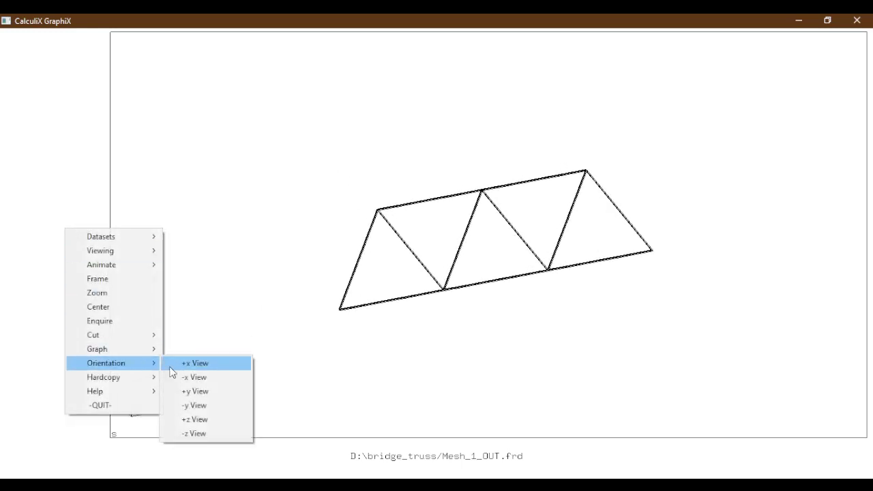
pyautogui.click(195, 391)
# Step: Enlarge the truss in the result window and align it to the +y view again
pyautogui.click(59, 304)
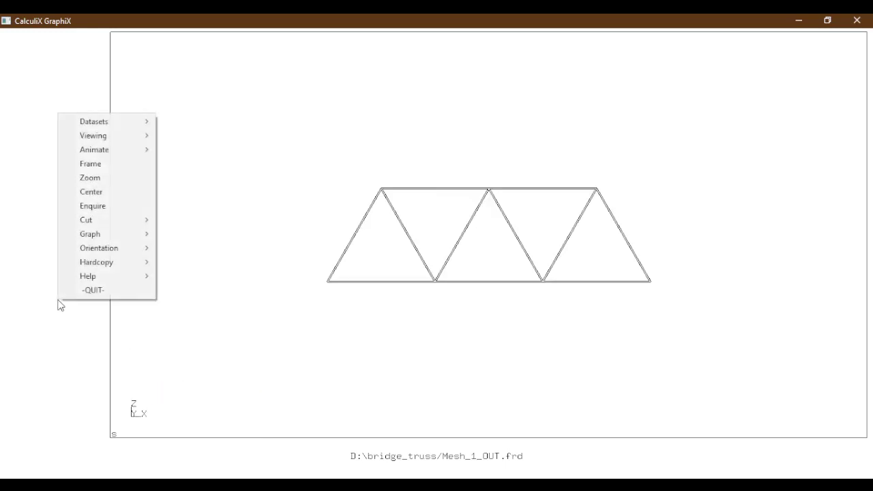
pyautogui.click(112, 179)
pyautogui.moveTo(306, 201); pyautogui.dragTo(326, 222)
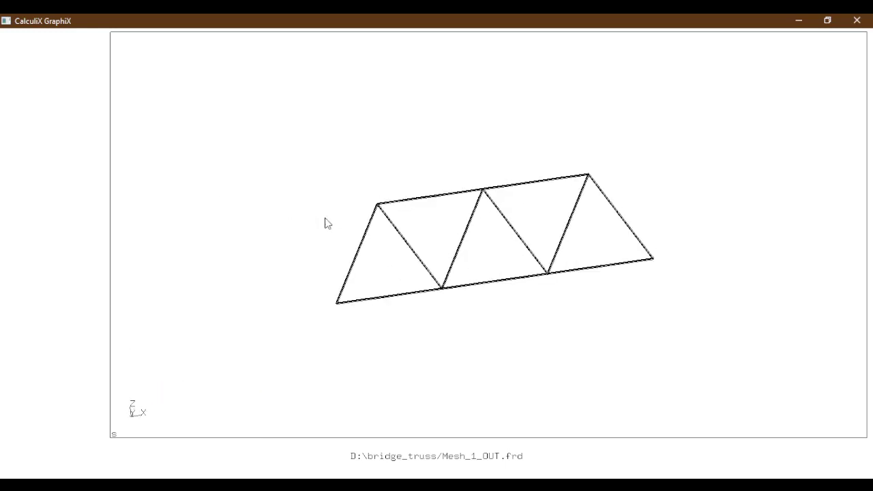
pyautogui.moveTo(287, 196); pyautogui.dragTo(367, 318, button='middle')
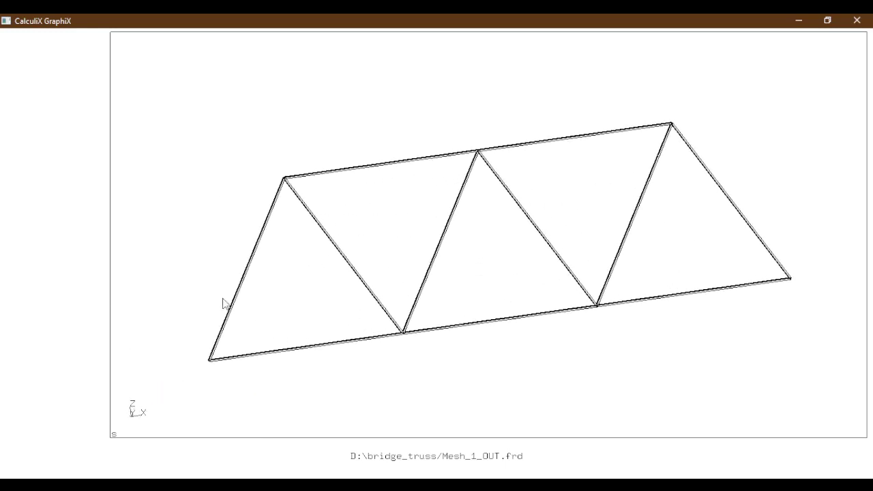
pyautogui.click(60, 288)
pyautogui.moveTo(146, 418)
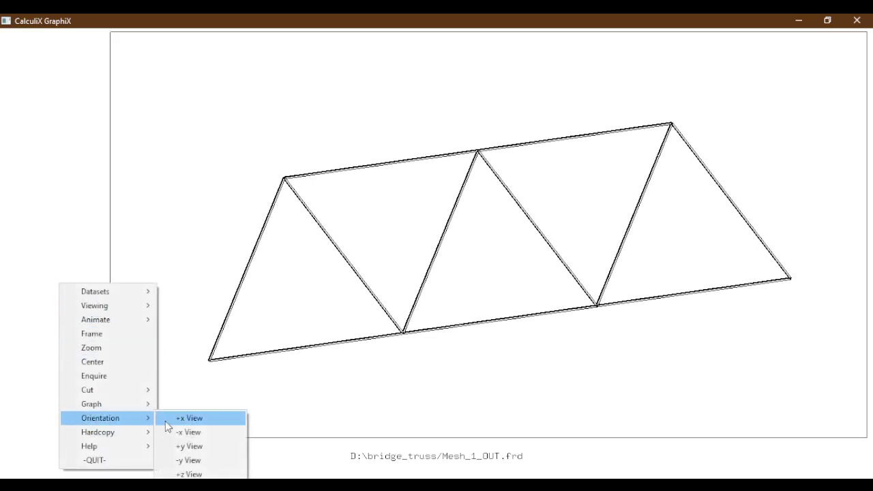
pyautogui.click(188, 446)
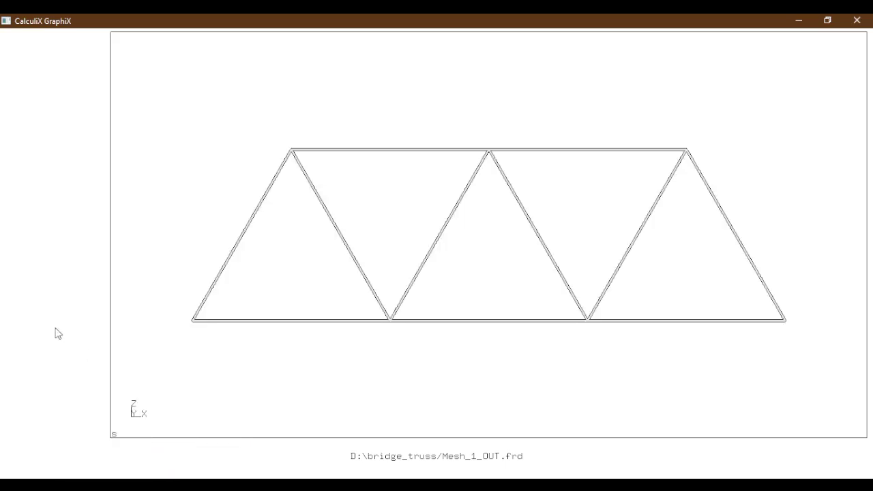
# Step: Display the DISP dataset on the truss with entity D1, the displacement along x
pyautogui.click(63, 116)
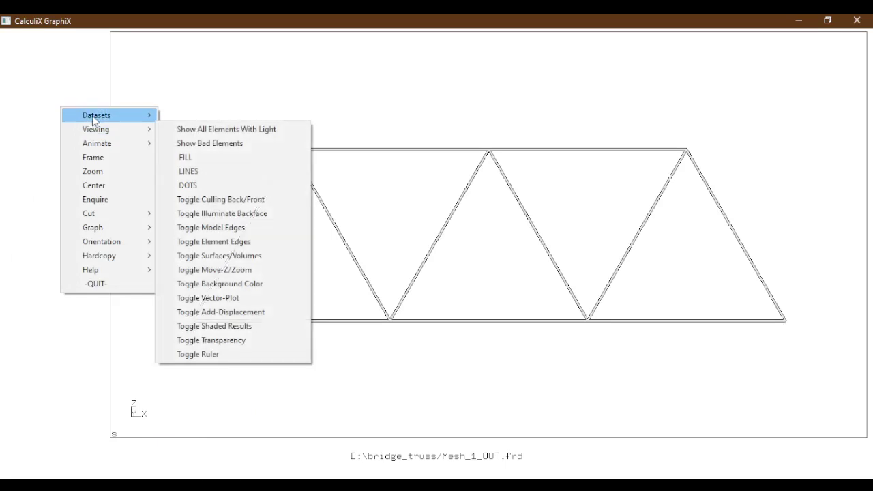
pyautogui.moveTo(94, 115)
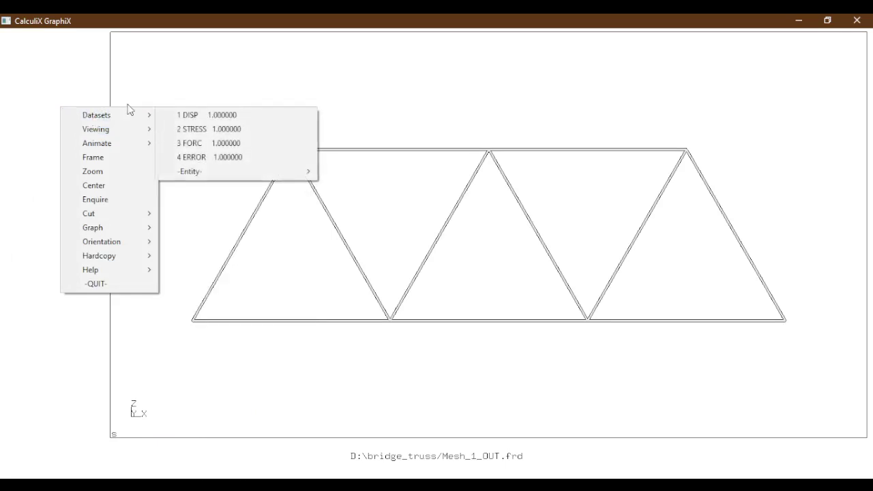
pyautogui.click(217, 120)
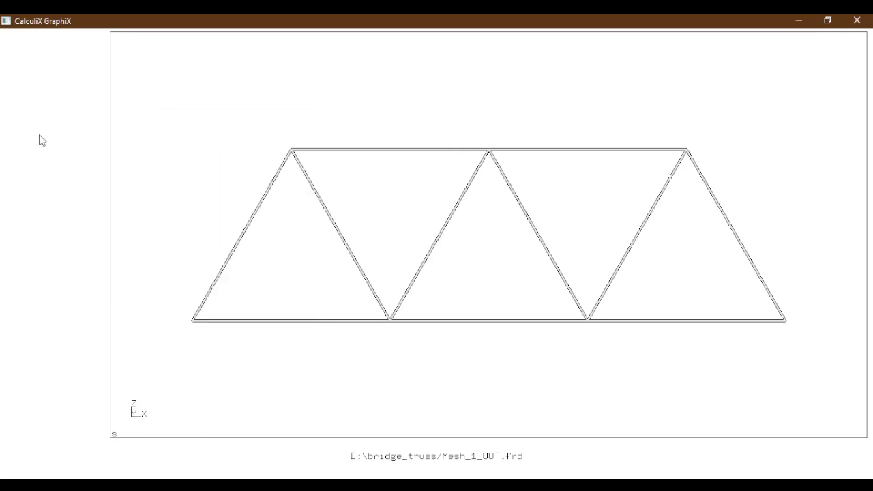
pyautogui.click(39, 140)
pyautogui.moveTo(93, 147)
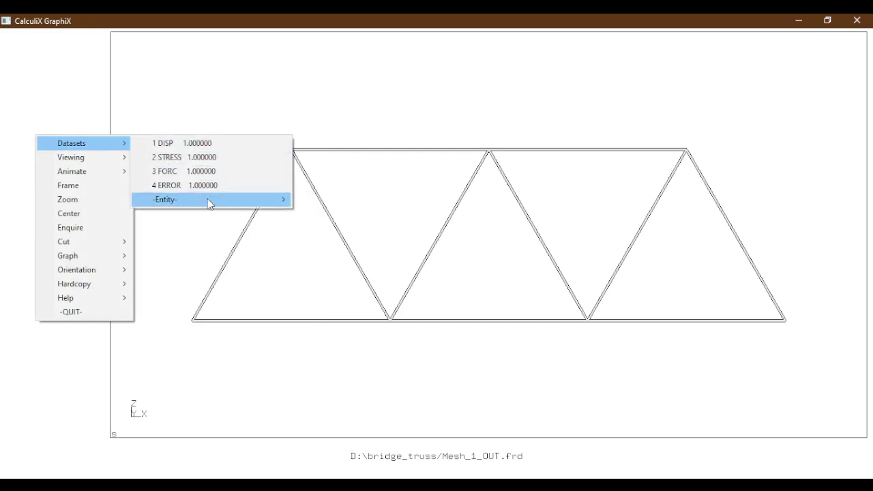
pyautogui.moveTo(208, 200)
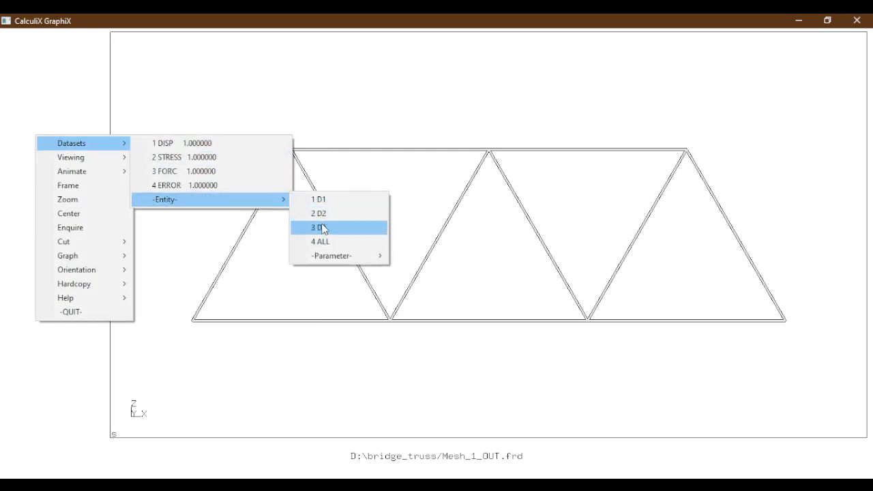
pyautogui.click(319, 199)
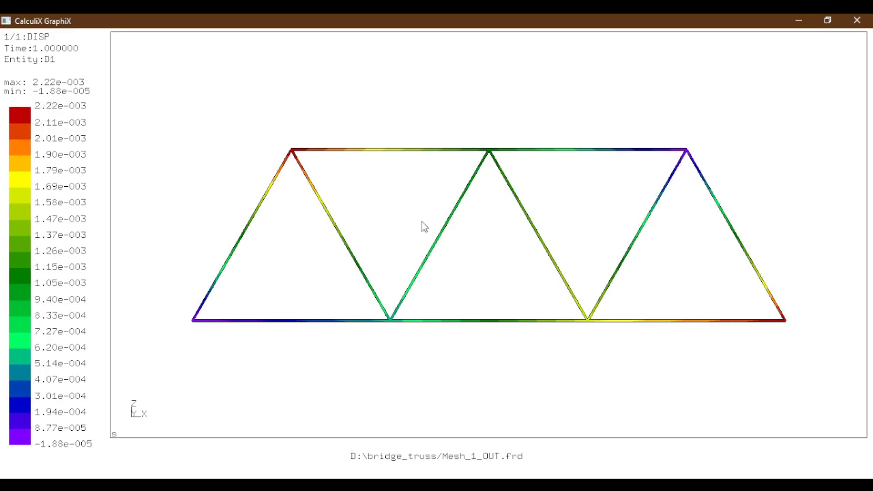
# Step: Switch the displayed displacement entity to D2, the component along y
pyautogui.click(96, 164)
pyautogui.moveTo(136, 165)
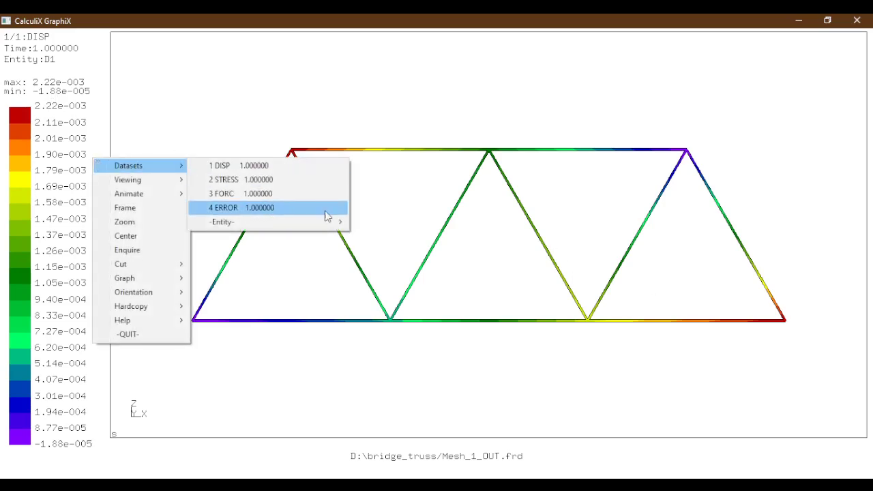
pyautogui.moveTo(334, 224)
pyautogui.click(373, 236)
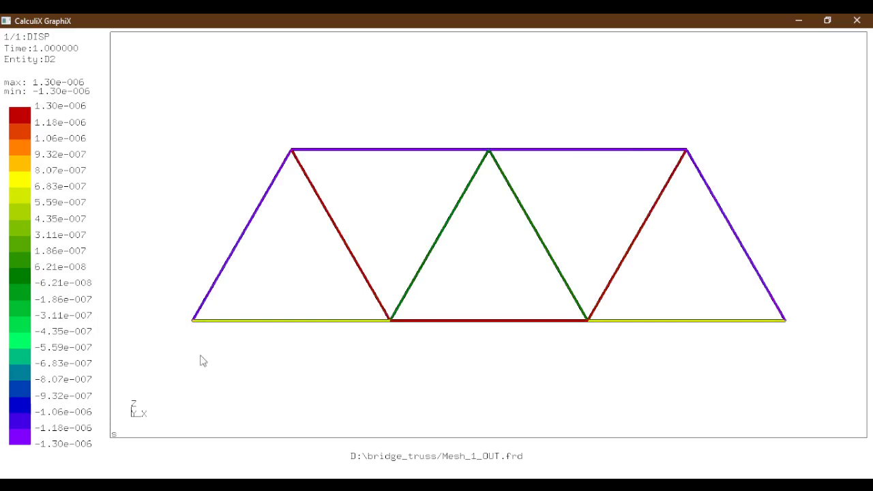
# Step: Switch the displayed displacement entity to D3, the component along z
pyautogui.click(105, 184)
pyautogui.moveTo(132, 188)
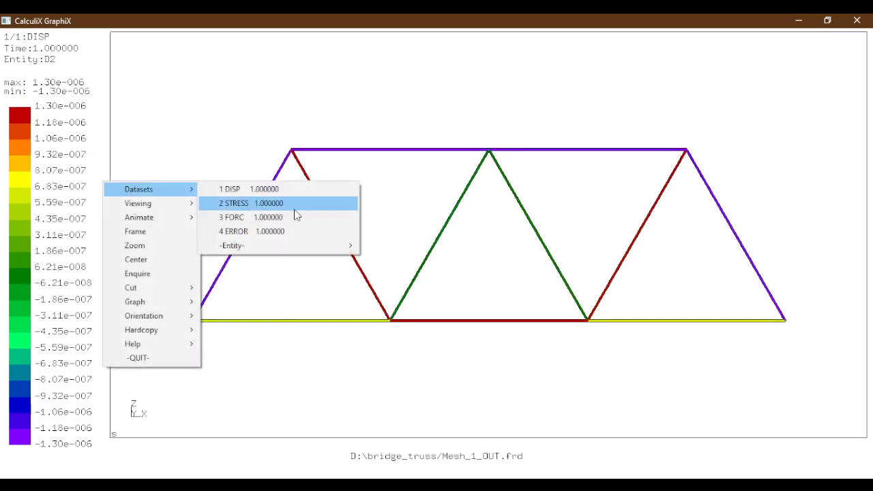
pyautogui.moveTo(332, 255)
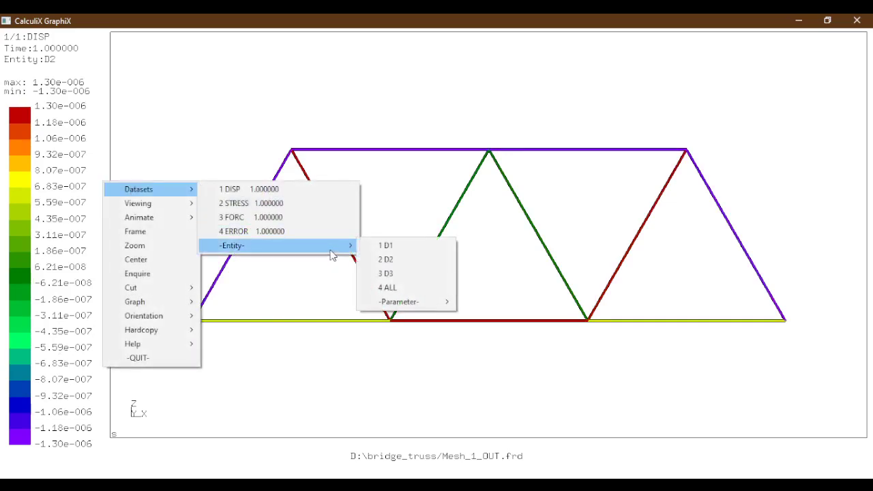
pyautogui.click(386, 277)
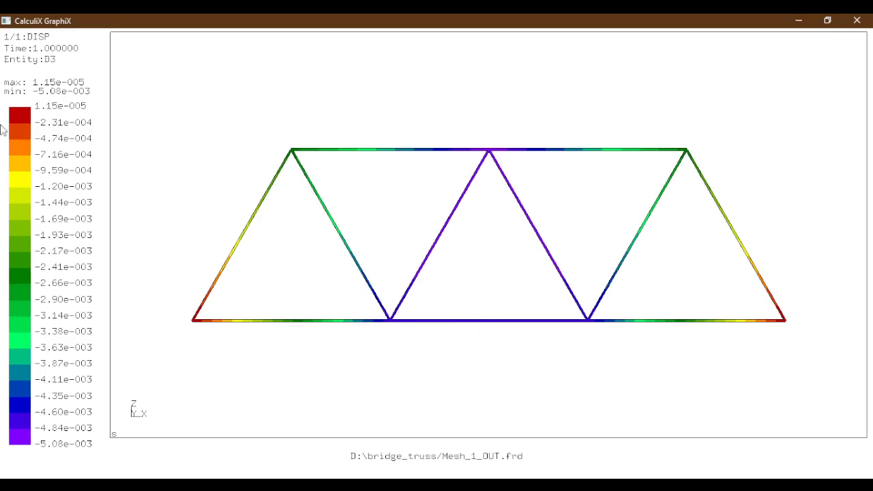
# Step: Switch the displayed results on the truss to the STRESS dataset with entity worstPS
pyautogui.click(81, 65)
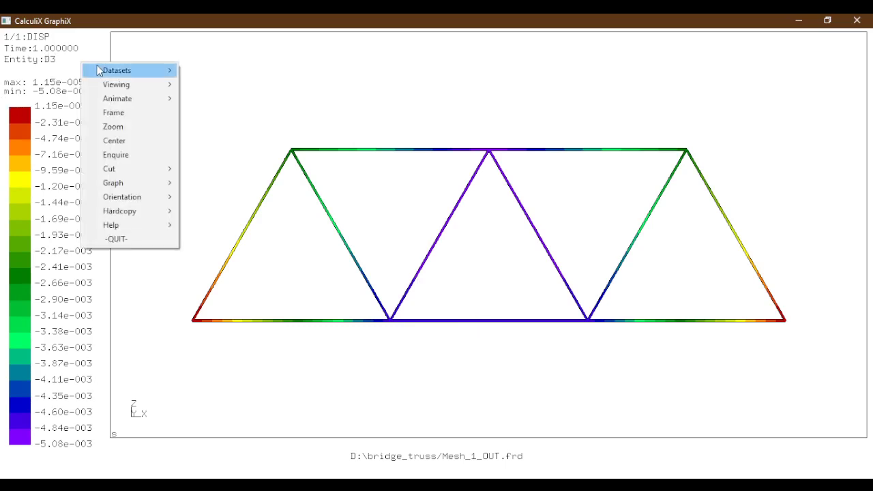
pyautogui.moveTo(98, 71)
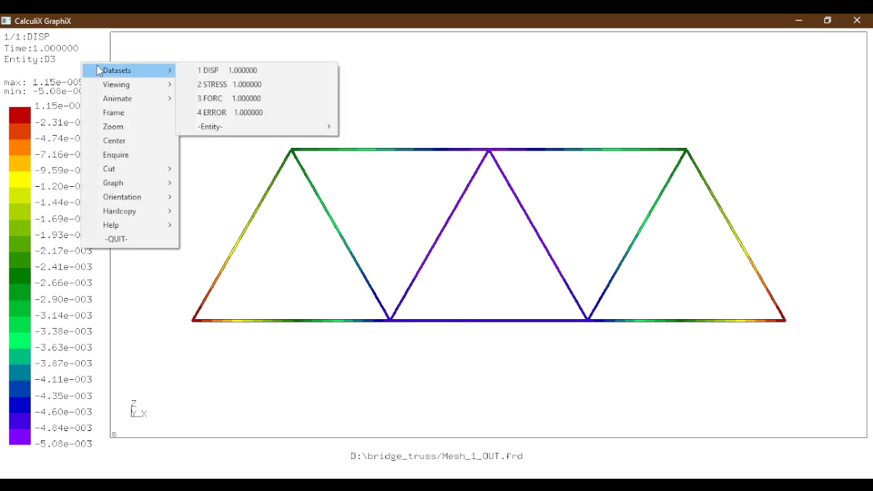
pyautogui.moveTo(309, 135)
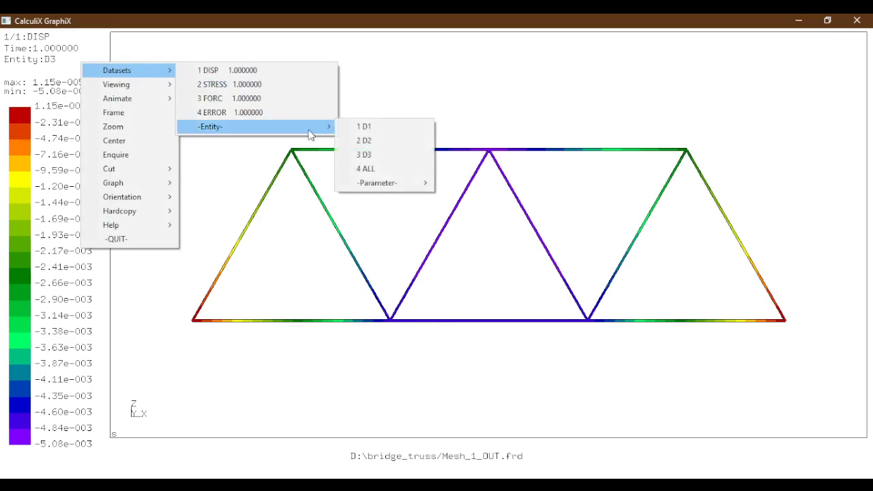
pyautogui.click(244, 86)
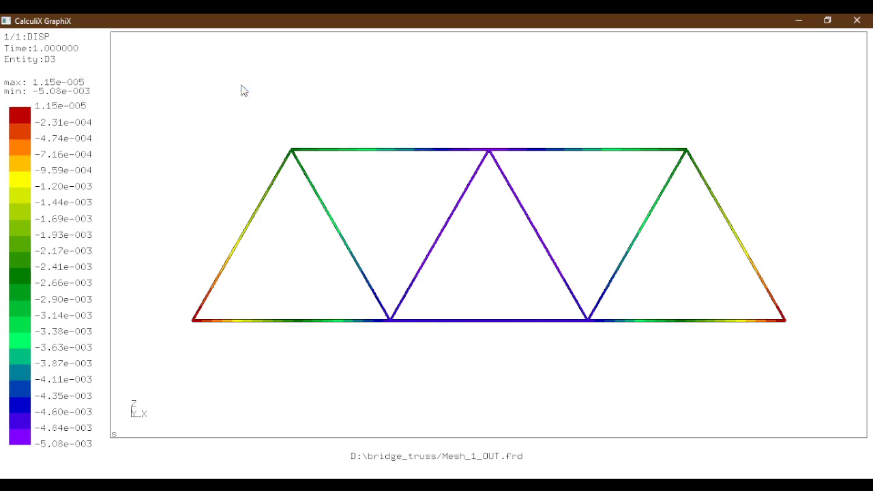
pyautogui.click(79, 63)
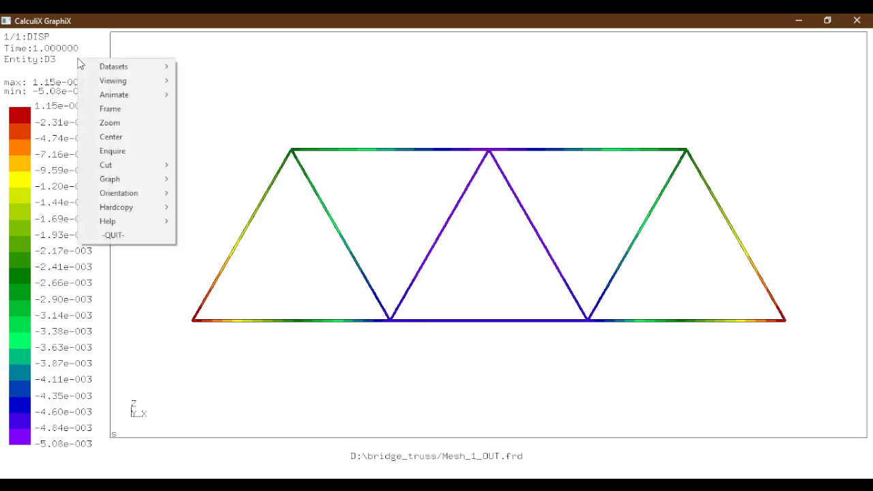
pyautogui.moveTo(141, 68)
pyautogui.moveTo(273, 123)
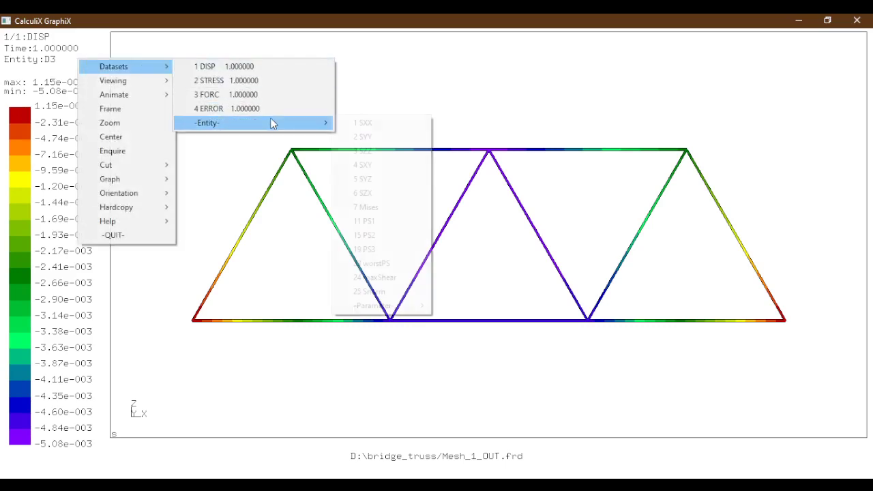
pyautogui.click(380, 263)
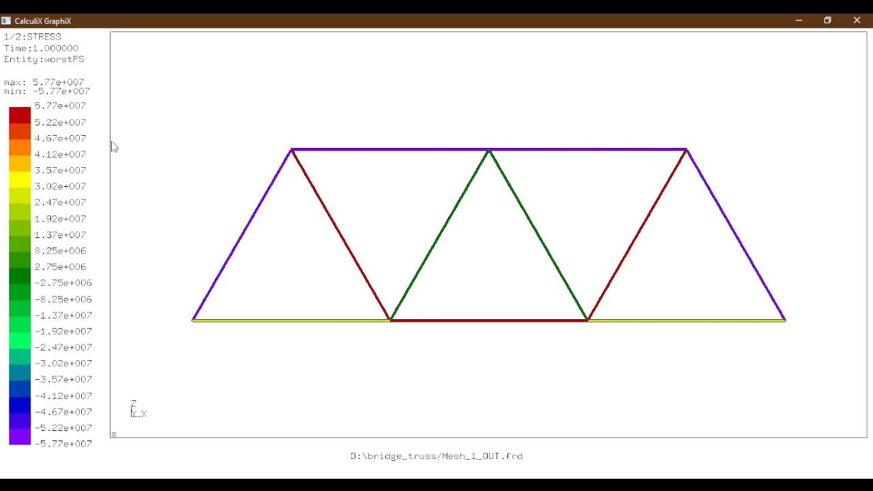
# Step: Switch to Mesh_1_OUT.dat in Notepad++ and remove the blank first line and the leading space before the stresses heading
pyautogui.click(96, 85)
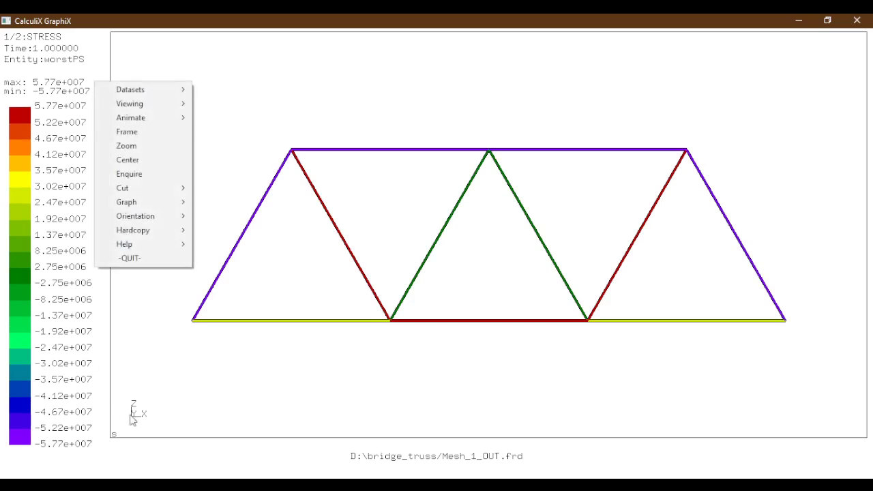
pyautogui.click(100, 398)
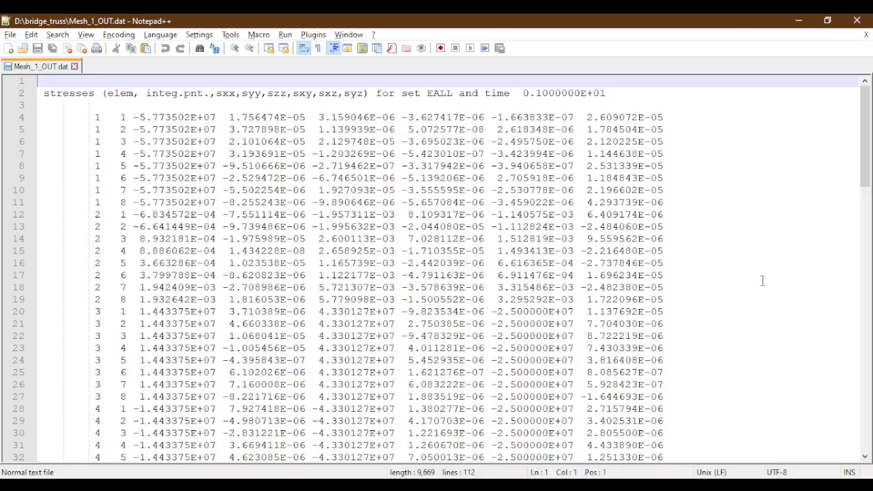
pyautogui.write('♦')
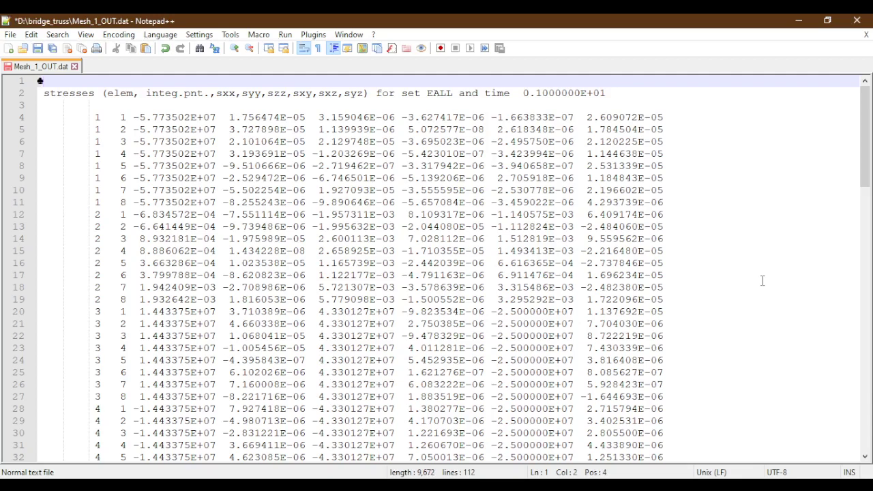
pyautogui.press('Delete')
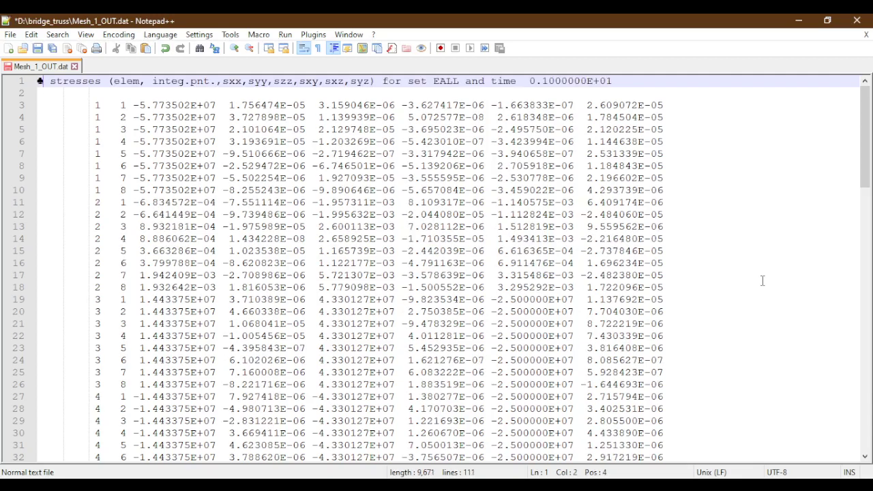
pyautogui.press('BackSpace')
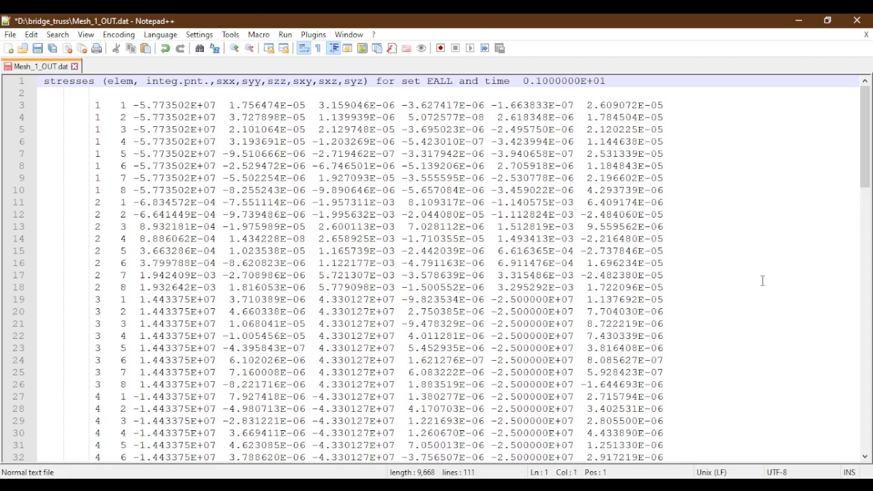
pyautogui.press('Delete')
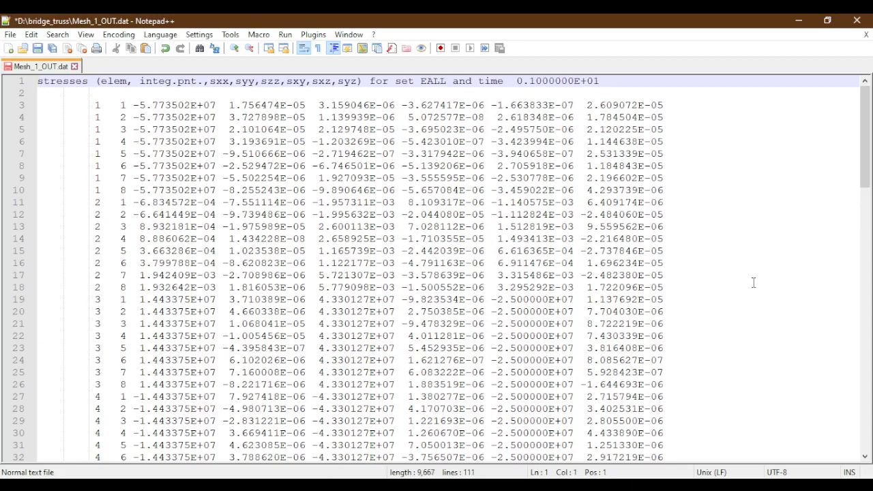
# Step: Examine the element stresses, nodal displacements and nodal forces in Mesh_1_OUT.dat, highlighting the x displacement of node 1
pyautogui.scroll(-4, 317, 280)
pyautogui.scroll(4, 317, 279)
pyautogui.scroll(-20, 590, 147)
pyautogui.scroll(2, 244, 202)
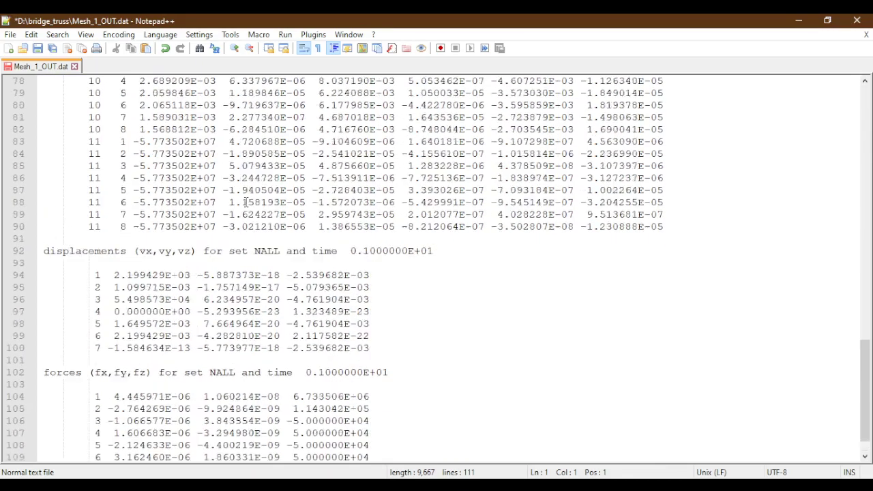
pyautogui.scroll(1, 245, 202)
pyautogui.scroll(-2, 257, 321)
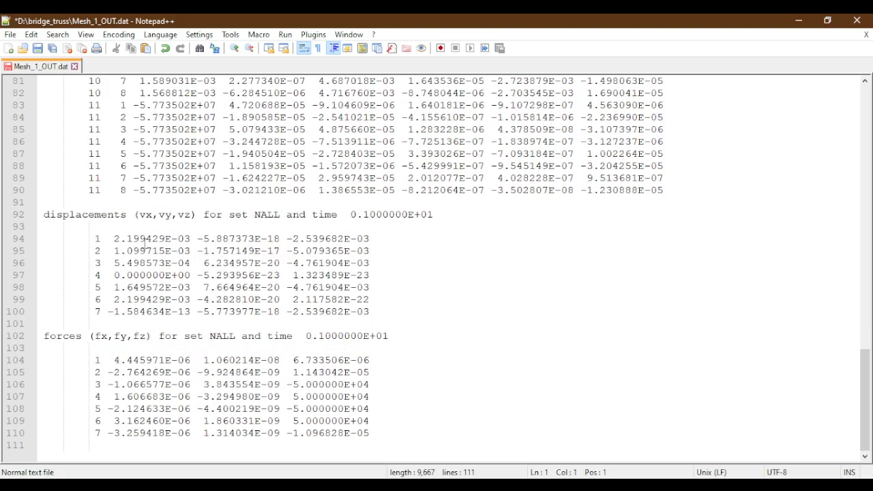
pyautogui.moveTo(114, 238); pyautogui.dragTo(191, 238)
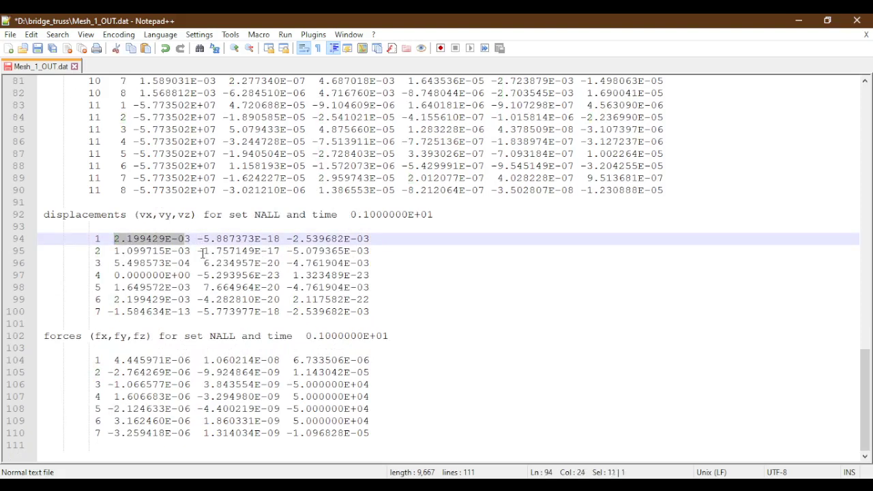
pyautogui.moveTo(191, 239); pyautogui.dragTo(114, 238)
# Step: Open the 2 KB Mesh_1_OUT INP file from the bridge_truss folder in Notepad++ and decline the program update
pyautogui.moveTo(152, 485)
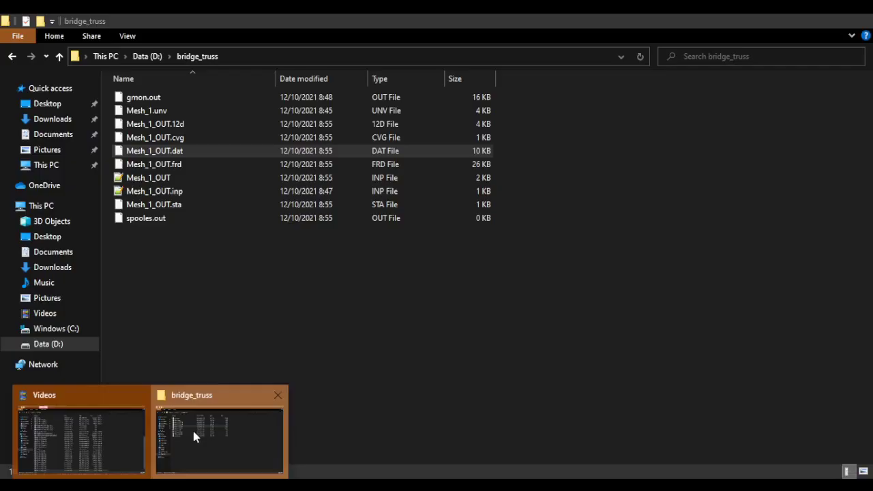
pyautogui.click(191, 427)
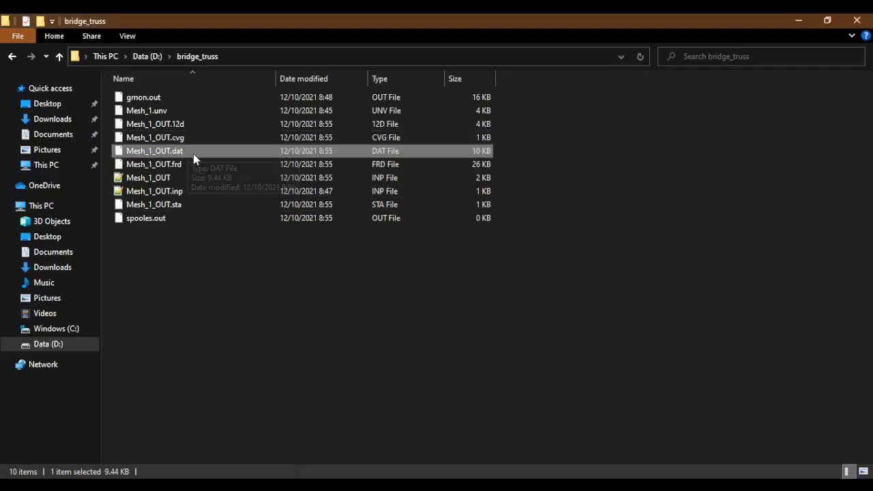
pyautogui.click(176, 195)
pyautogui.click(167, 178)
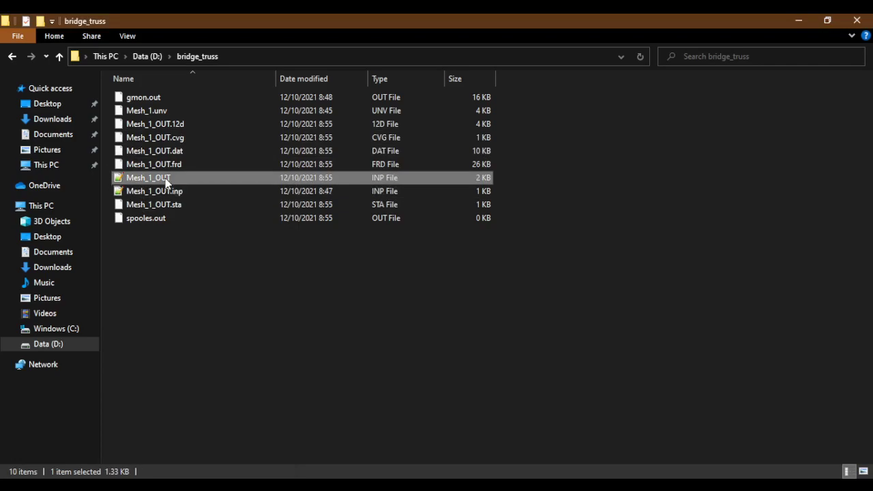
pyautogui.rightClick(167, 178)
pyautogui.click(126, 245)
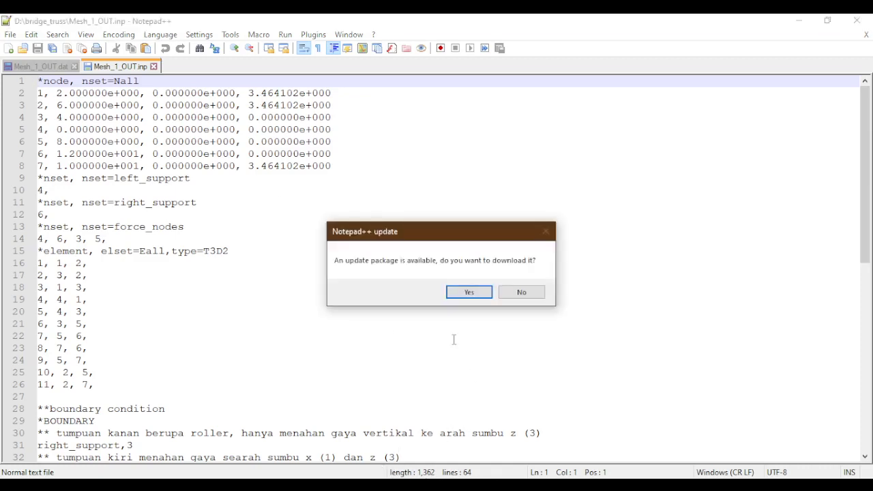
pyautogui.click(519, 293)
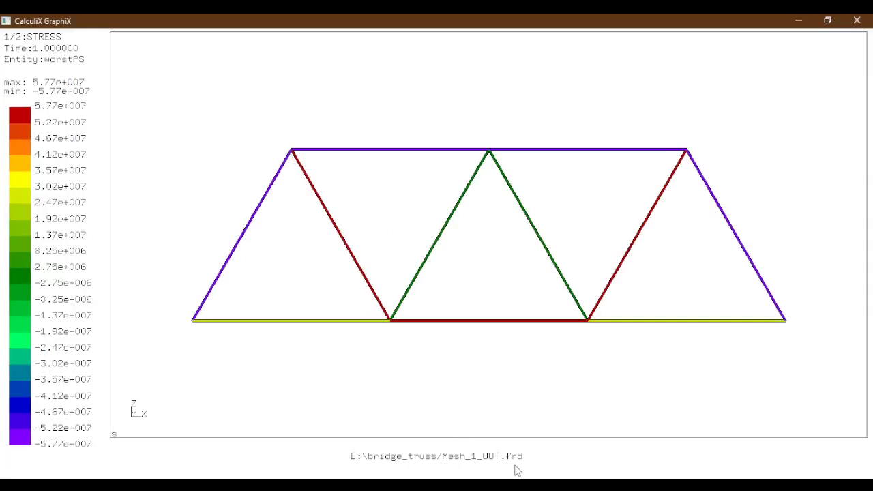
# Step: Compare the node coordinates and element connectivity in Mesh_1_OUT.inp with the truss shown in CalculiX GraphiX
pyautogui.click(533, 487)
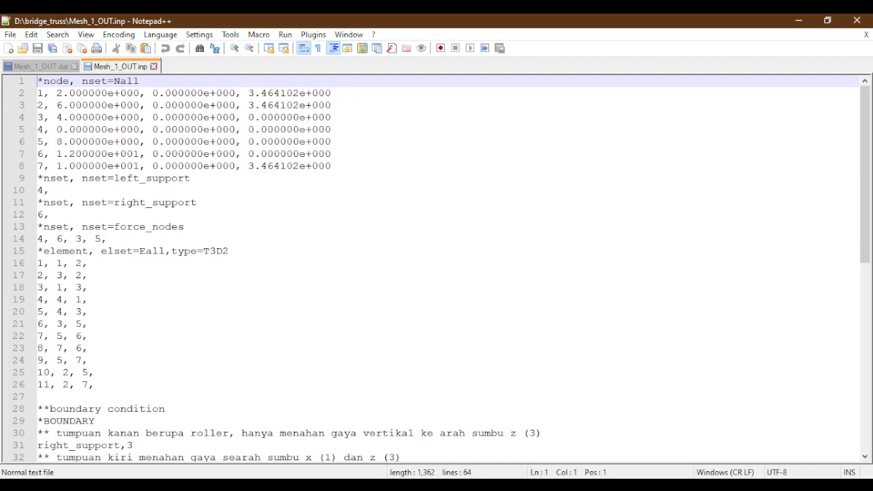
pyautogui.click(519, 488)
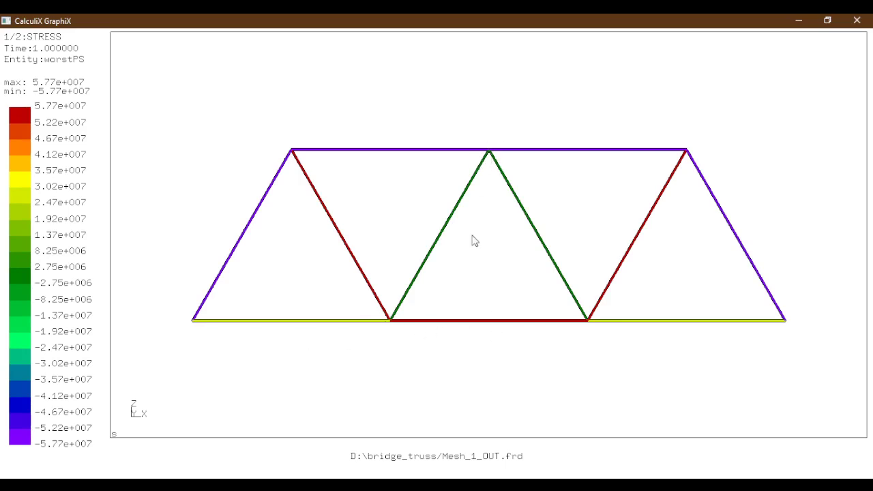
pyautogui.click(522, 487)
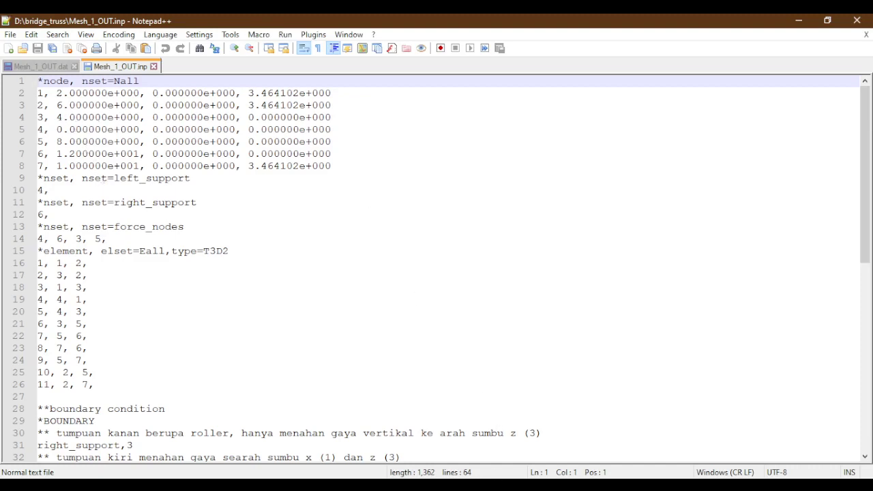
pyautogui.click(522, 486)
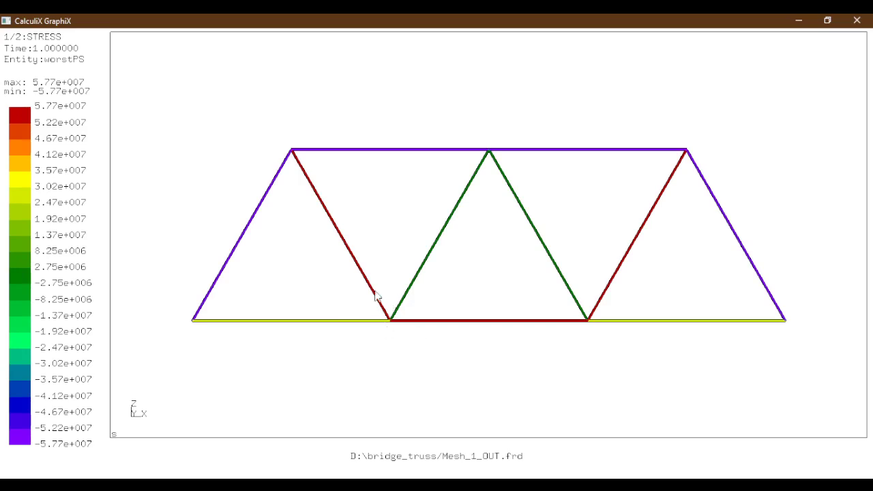
pyautogui.hotkey('alt', 'Tab')
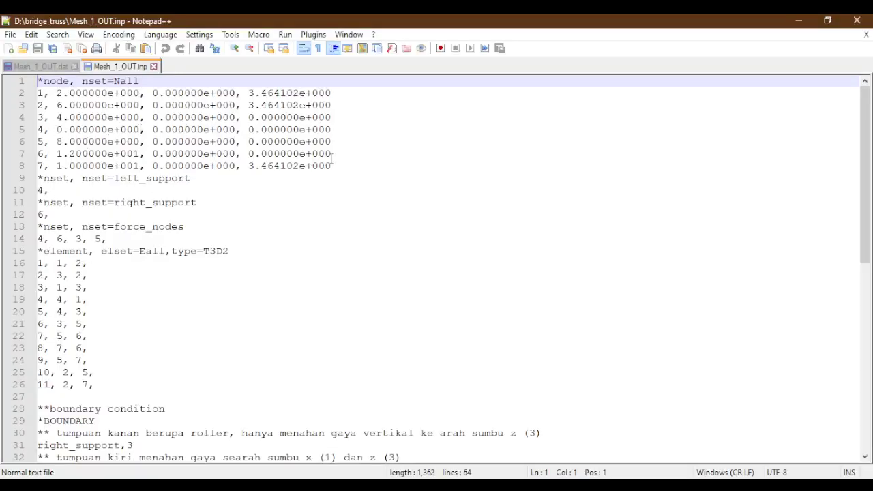
pyautogui.click(521, 486)
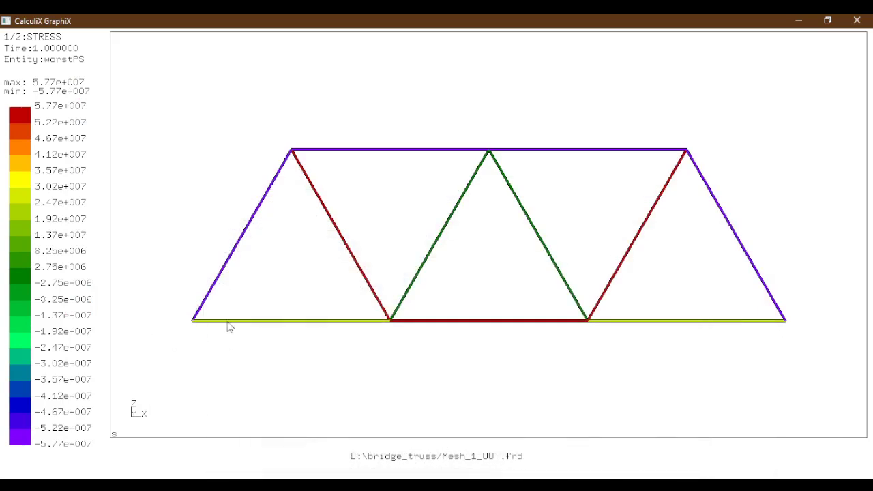
pyautogui.click(488, 486)
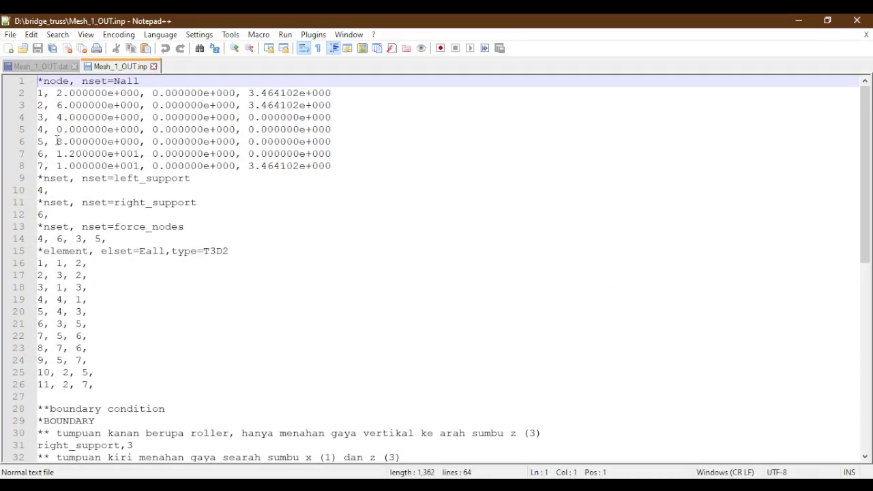
pyautogui.click(489, 486)
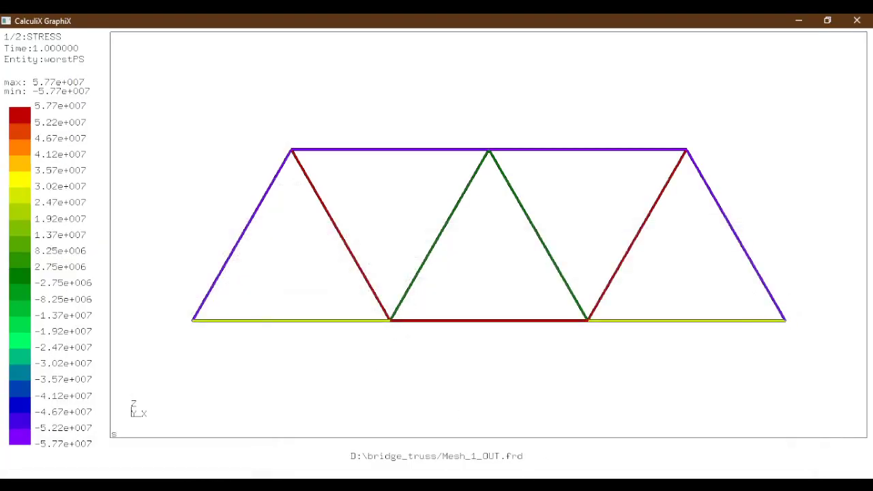
pyautogui.click(489, 486)
pyautogui.click(434, 485)
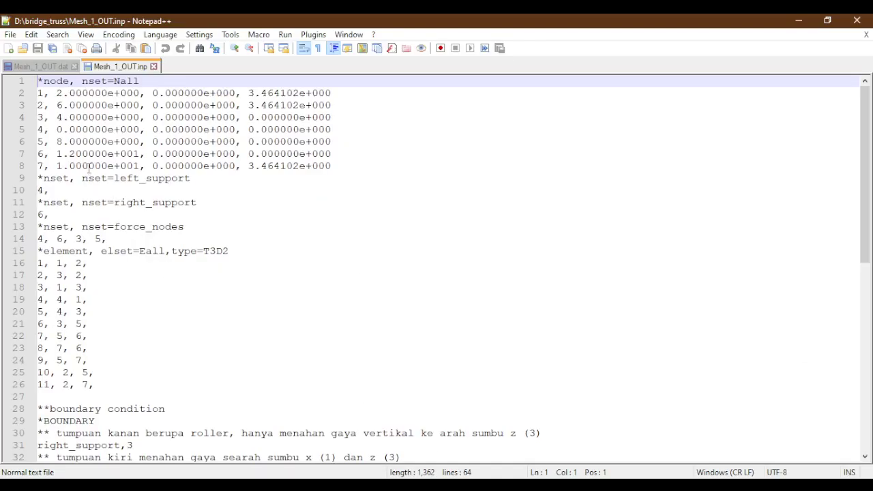
pyautogui.click(516, 485)
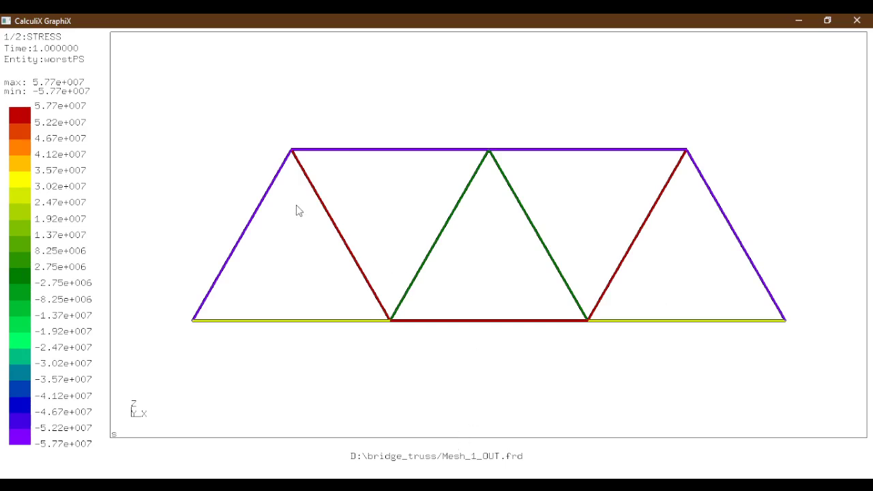
# Step: Export the worstPS stress plot of the truss as a PNG hardcopy
pyautogui.click(88, 170)
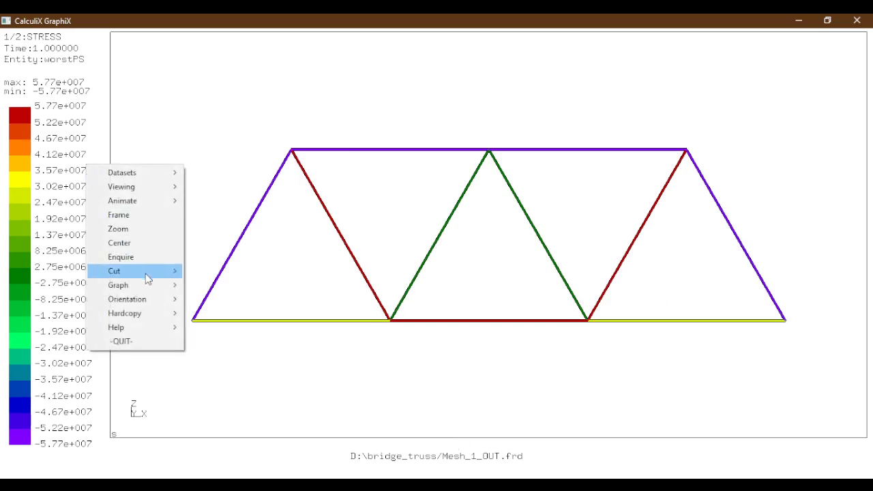
pyautogui.moveTo(152, 285)
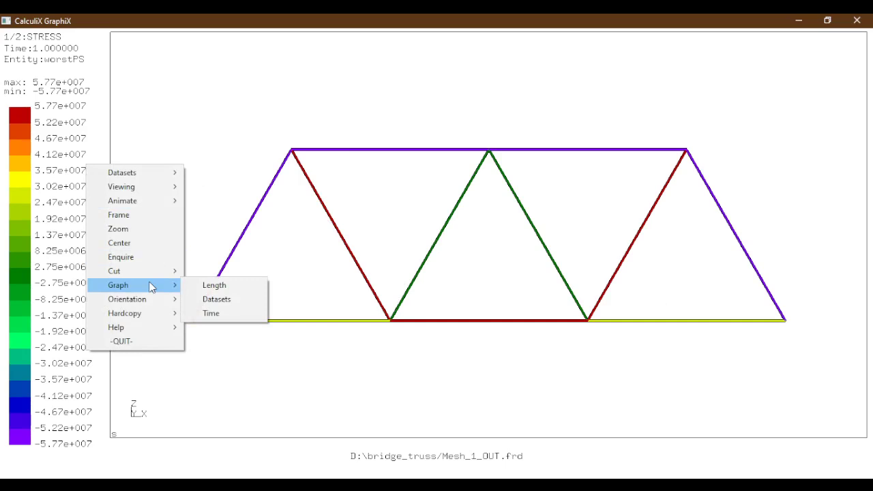
pyautogui.moveTo(161, 313)
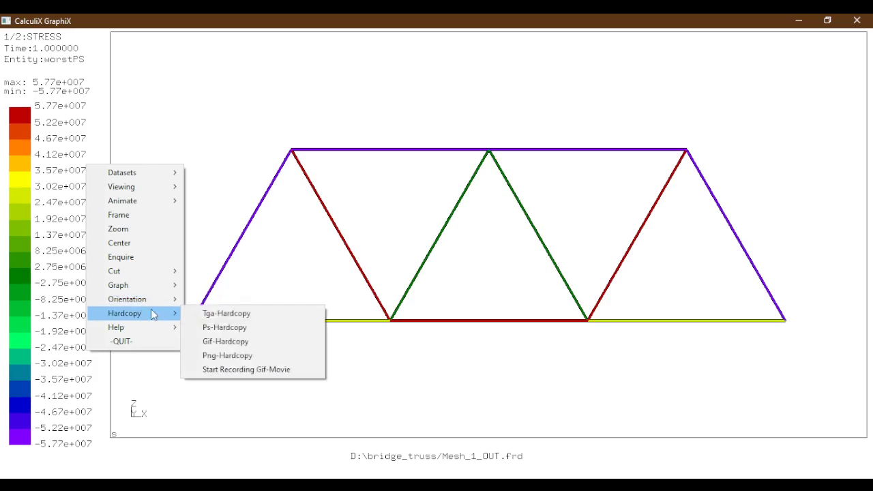
pyautogui.click(241, 355)
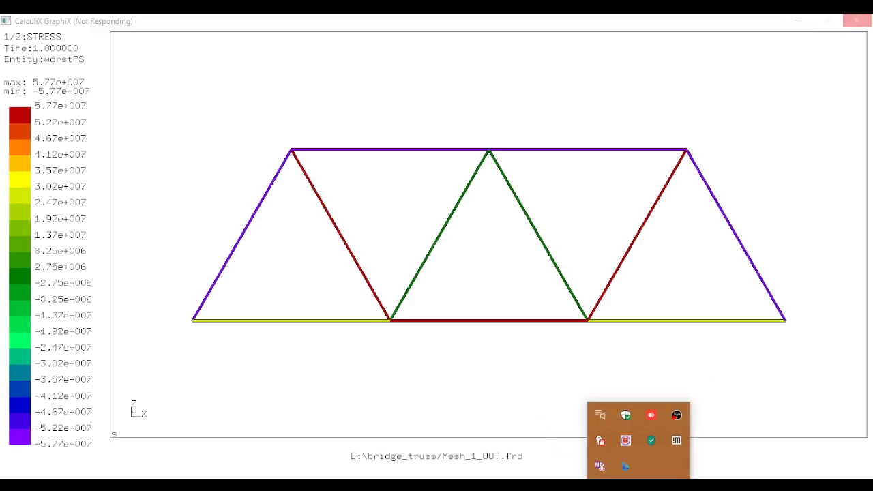
# Step: Force the unresponsive CalculiX GraphiX program to close
pyautogui.click(527, 401)
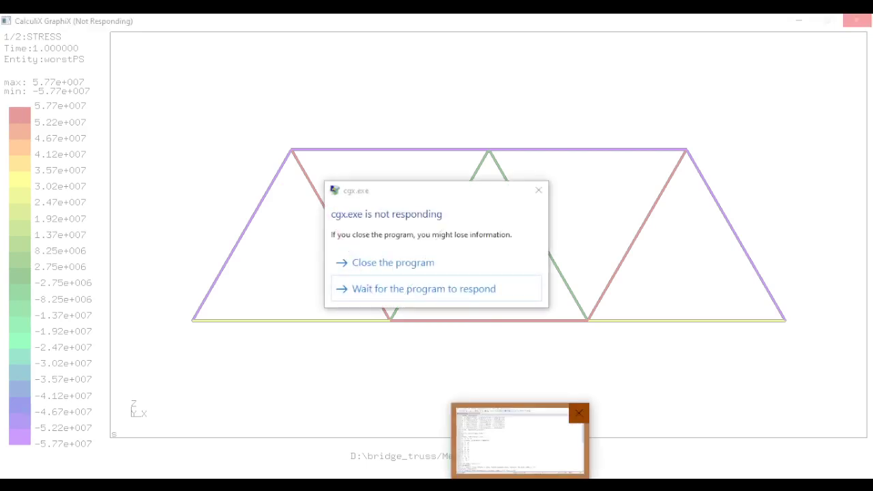
pyautogui.click(409, 263)
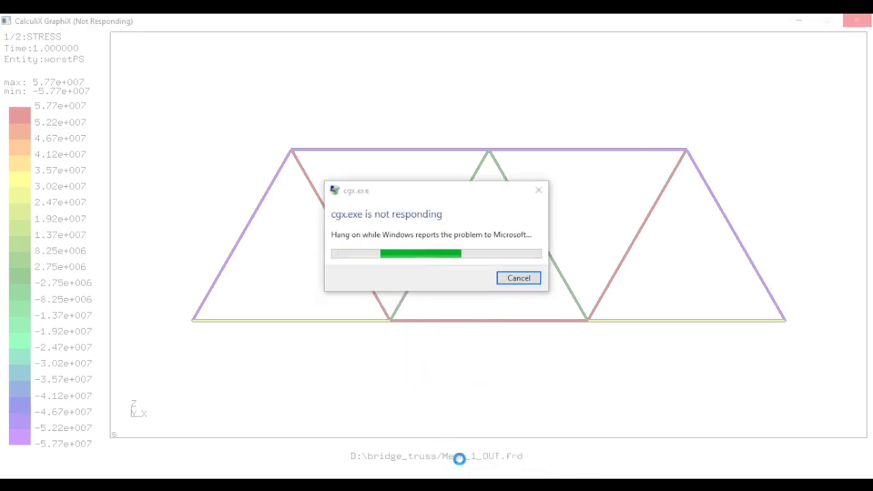
pyautogui.moveTo(479, 485)
pyautogui.click(396, 443)
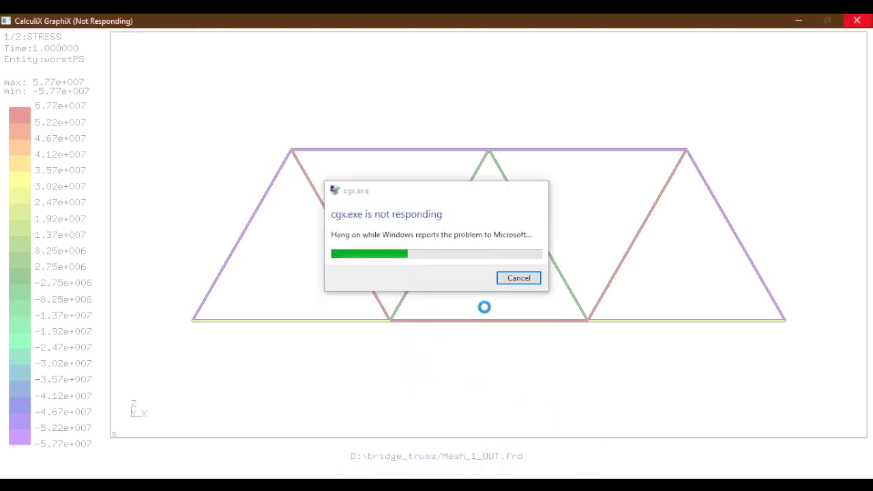
# Step: Switch to the CalculiX Launcher, run VTKpost and load Mesh_1_OUT.frd from the bridge_truss folder
pyautogui.click(450, 485)
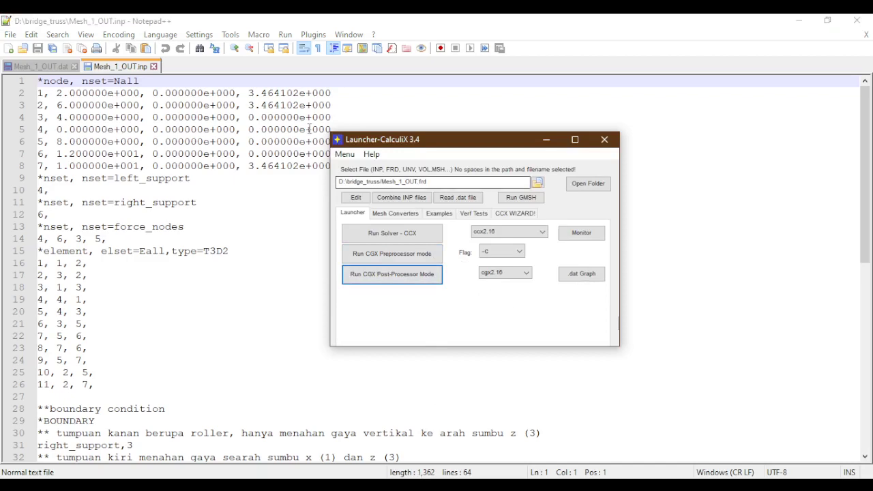
pyautogui.click(382, 181)
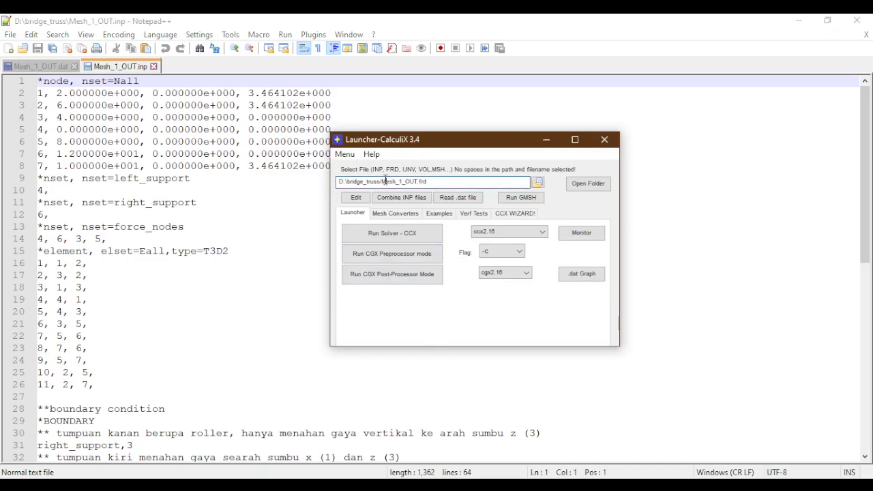
pyautogui.click(344, 155)
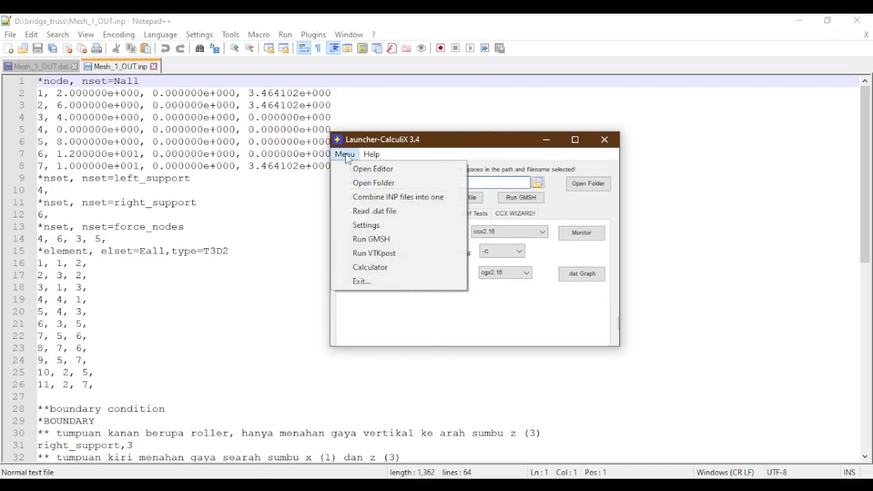
pyautogui.click(390, 251)
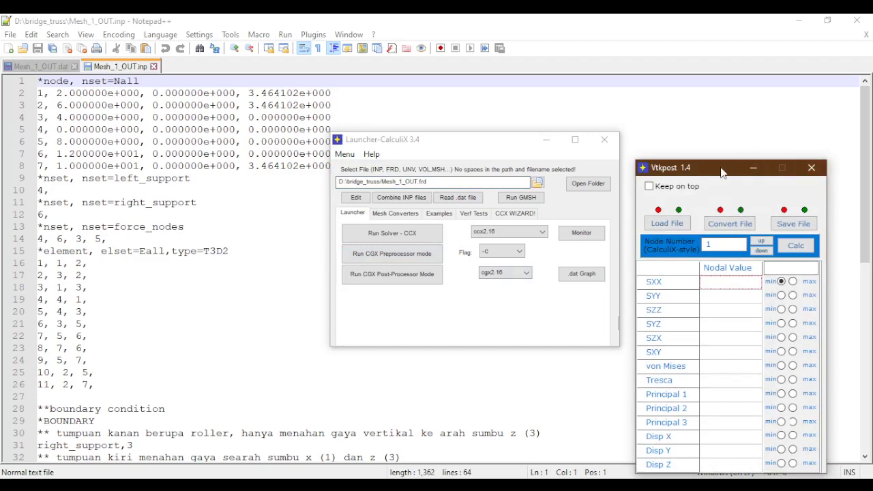
pyautogui.moveTo(721, 171); pyautogui.dragTo(674, 84)
pyautogui.click(638, 137)
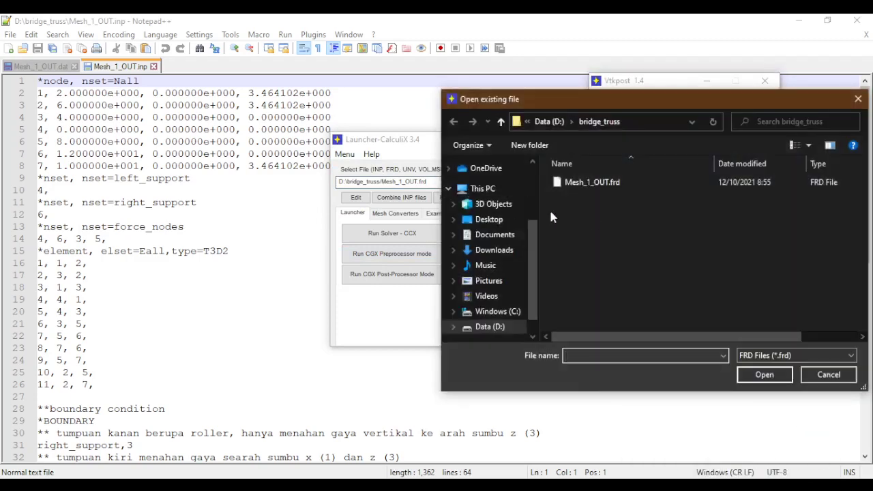
pyautogui.click(593, 182)
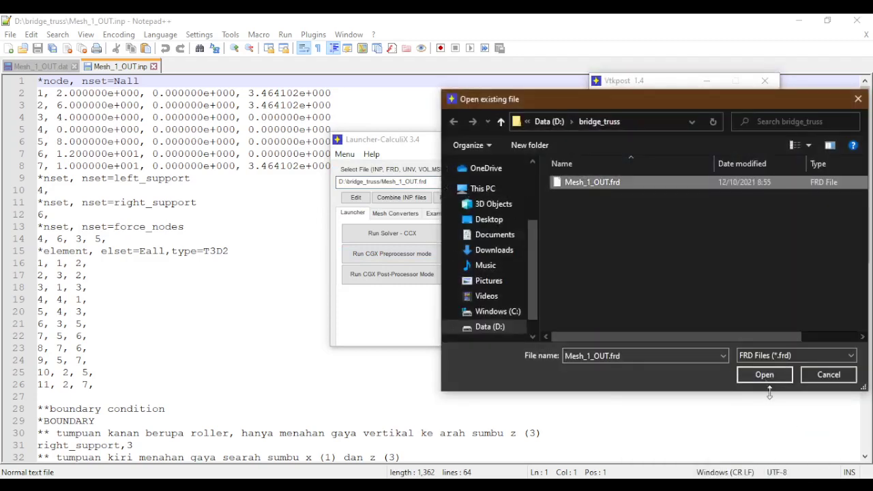
pyautogui.click(765, 375)
# Step: Convert the loaded results with node renumbering accepted and save them as the VTK file Mesh_1_OUT in bridge_truss
pyautogui.click(683, 136)
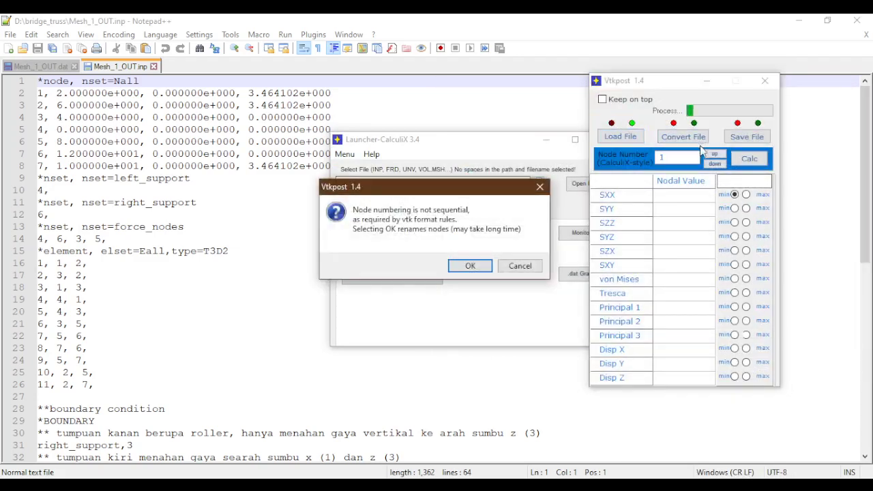
pyautogui.click(475, 266)
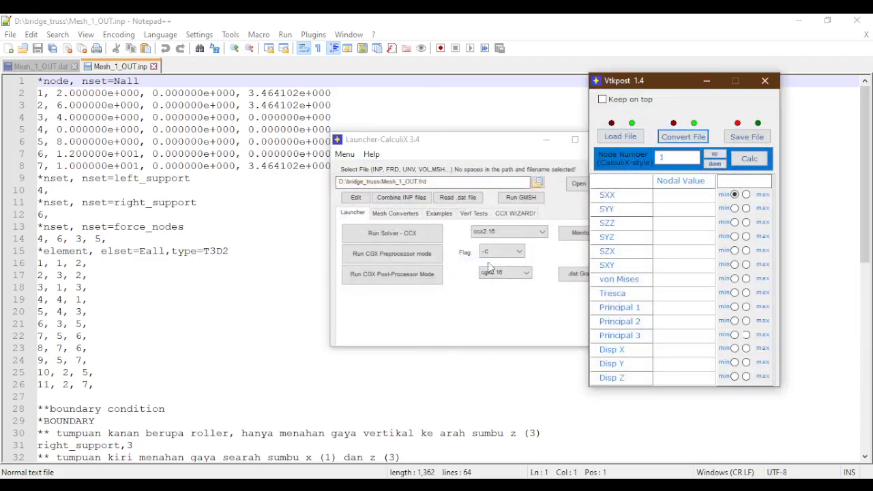
pyautogui.click(756, 137)
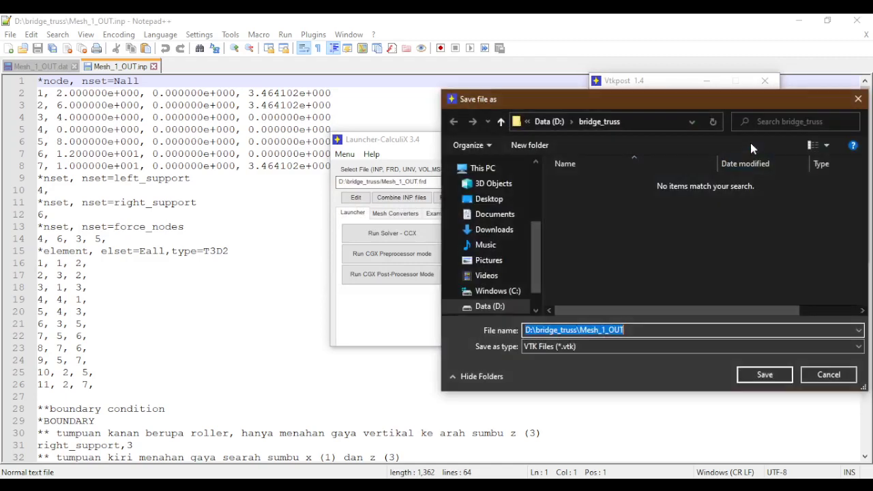
pyautogui.click(758, 376)
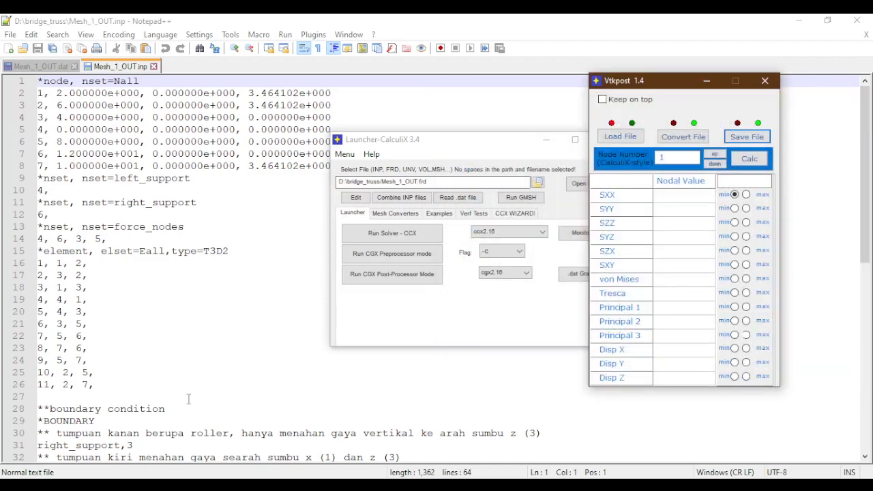
# Step: Find and launch ParaView 5.8.1
pyautogui.click(46, 487)
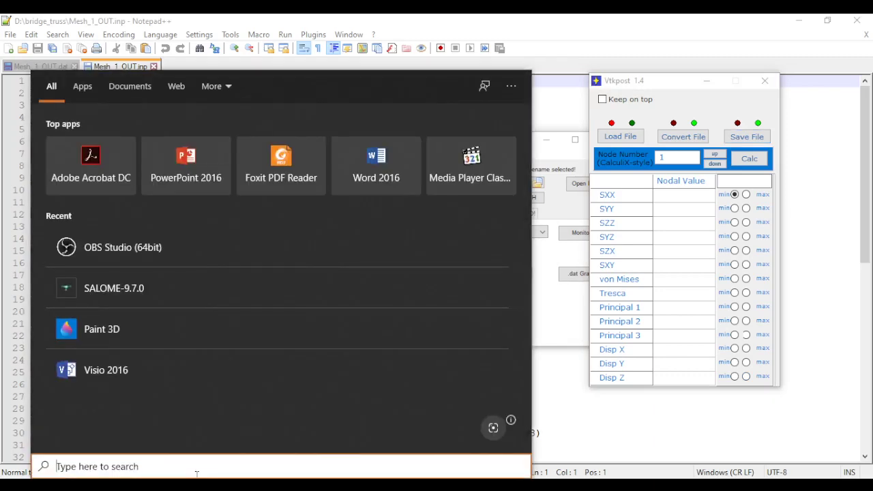
pyautogui.write('Para')
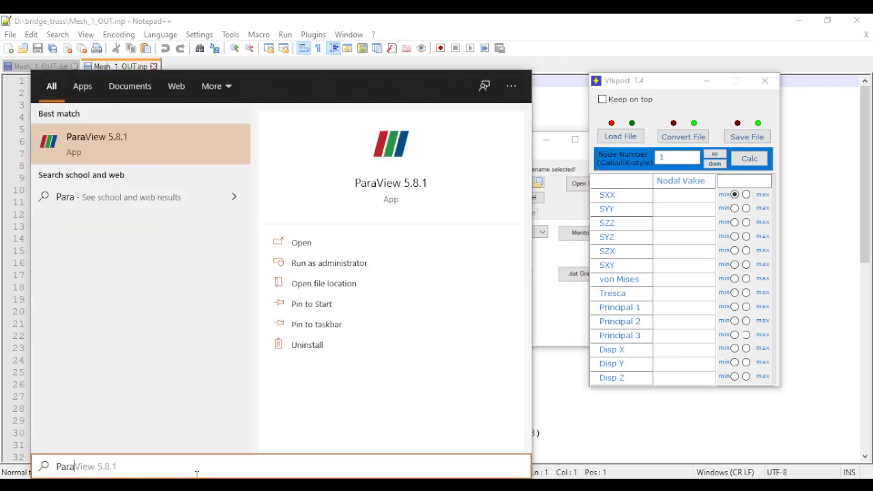
pyautogui.click(177, 145)
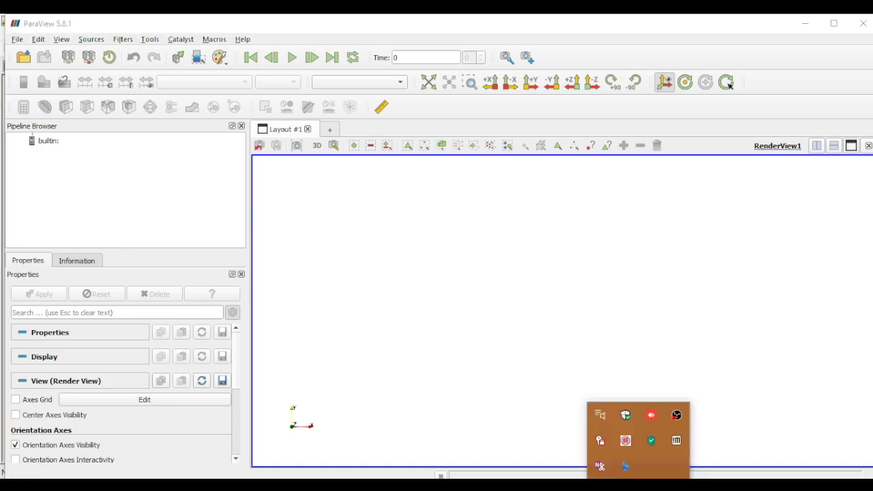
# Step: Load Mesh_1_OUT.vtk from D:/bridge_truss into a maximized ParaView window and set the view direction to +Y
pyautogui.click(15, 41)
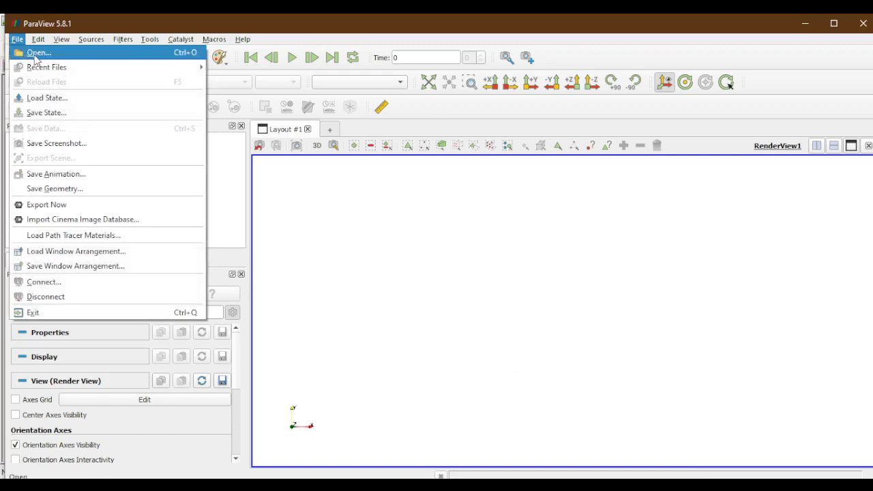
pyautogui.click(18, 53)
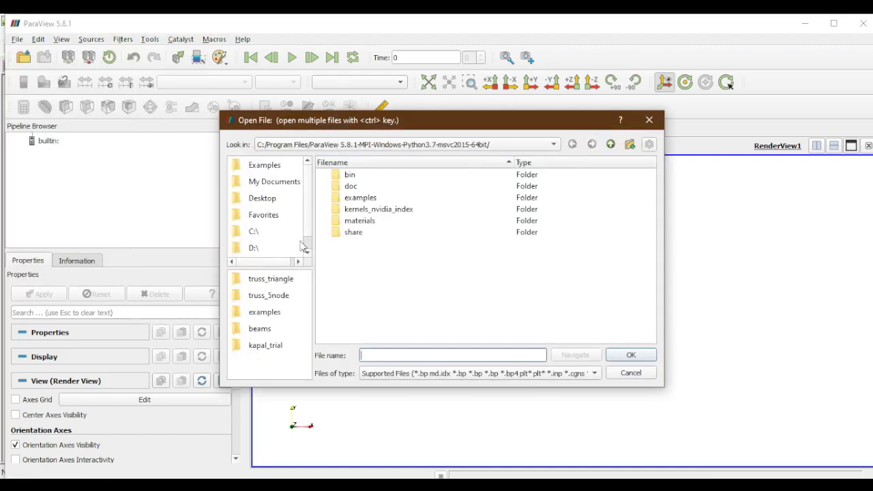
pyautogui.click(255, 248)
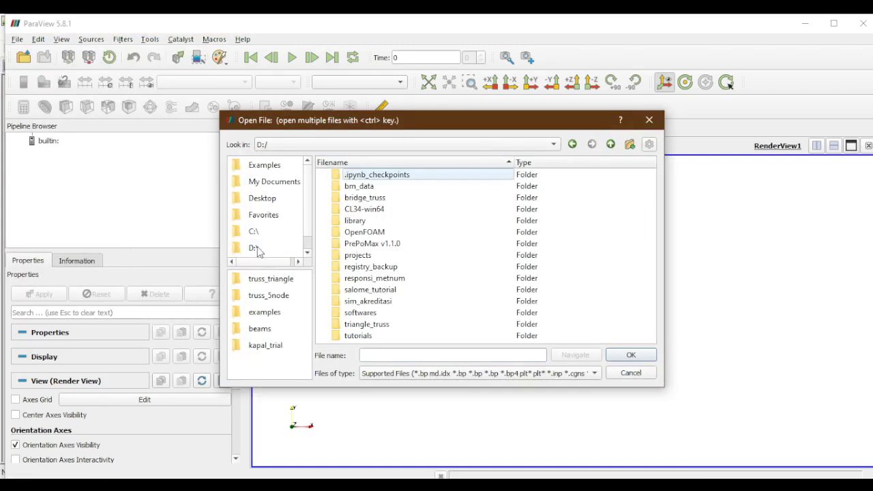
pyautogui.doubleClick(355, 199)
pyautogui.doubleClick(394, 221)
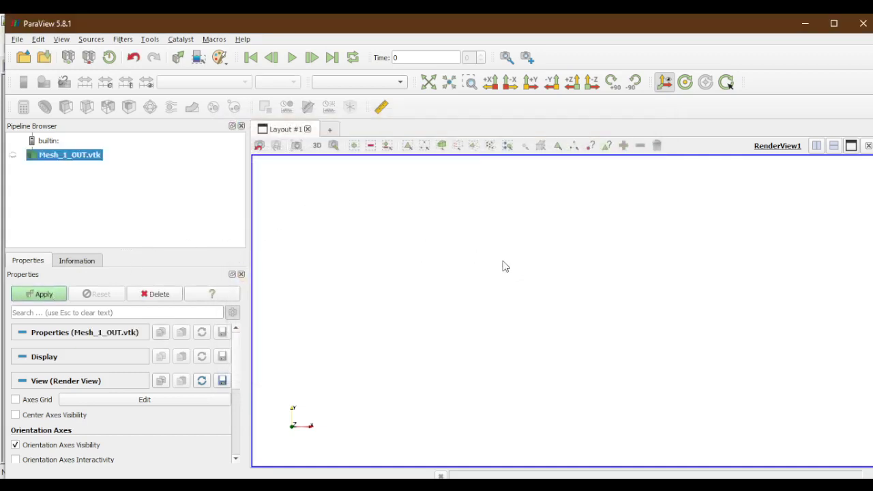
pyautogui.click(834, 23)
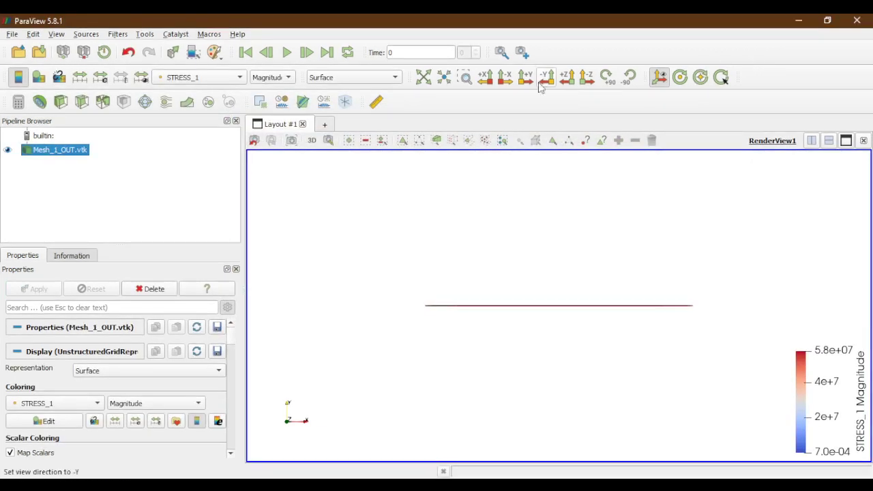
pyautogui.click(525, 78)
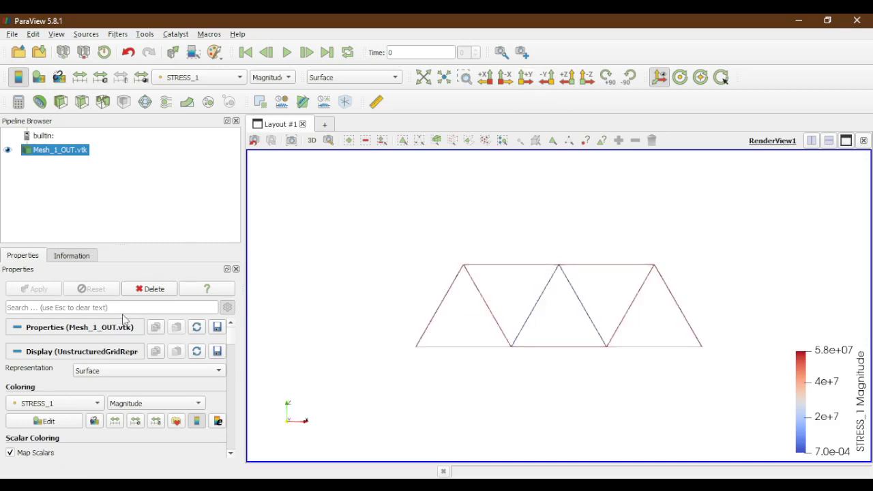
# Step: Try thickening the truss members in Surface representation with line widths of 5 and 10
pyautogui.scroll(-5, 121, 327)
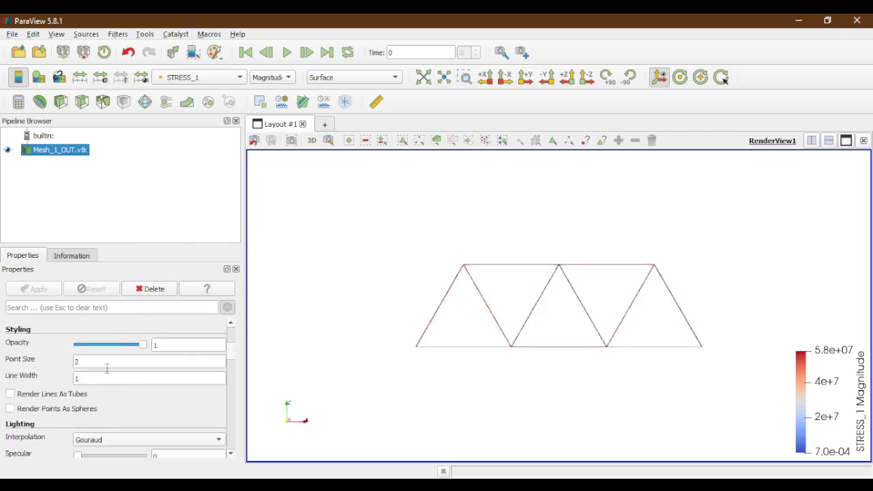
pyautogui.click(102, 378)
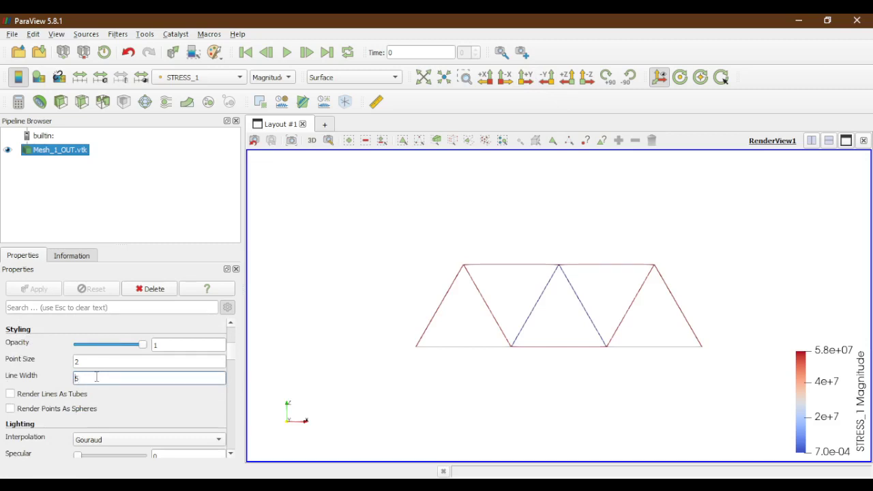
pyautogui.doubleClick(113, 362)
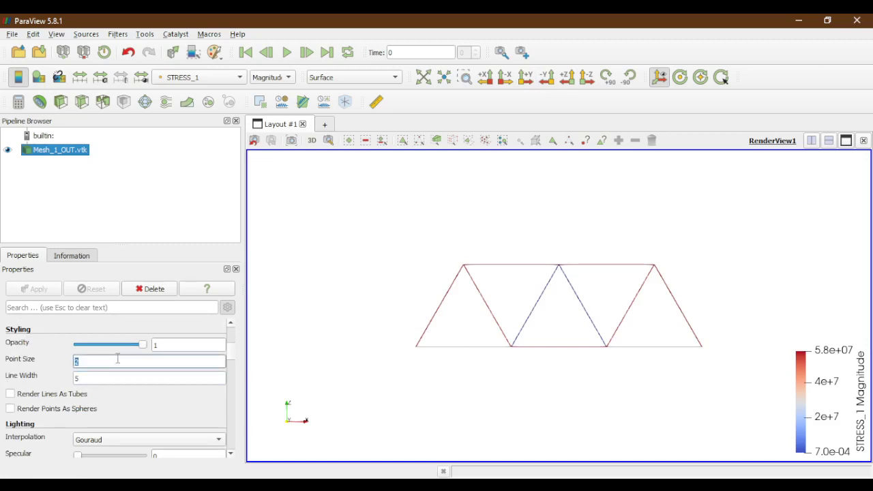
pyautogui.scroll(5, 549, 334)
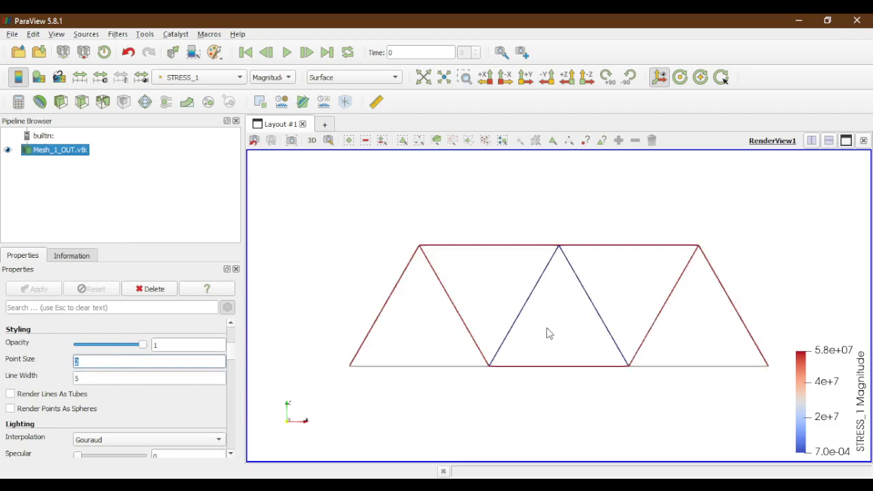
pyautogui.doubleClick(96, 377)
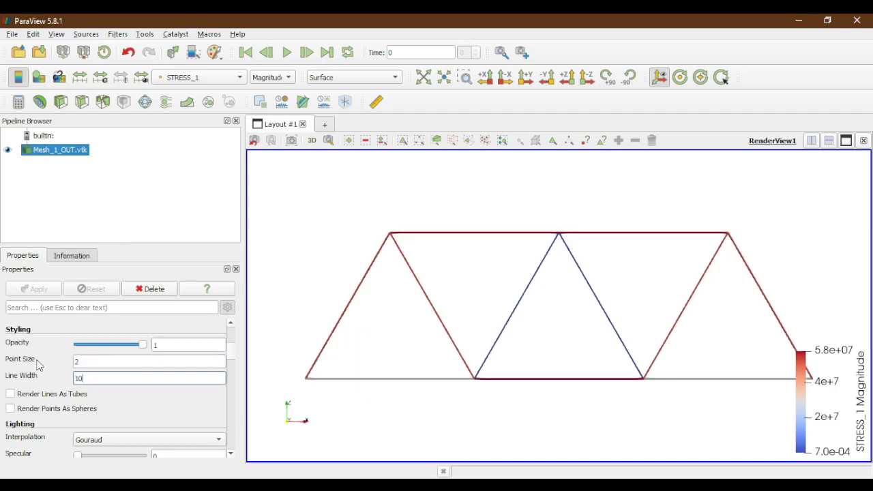
pyautogui.write('10')
pyautogui.doubleClick(108, 364)
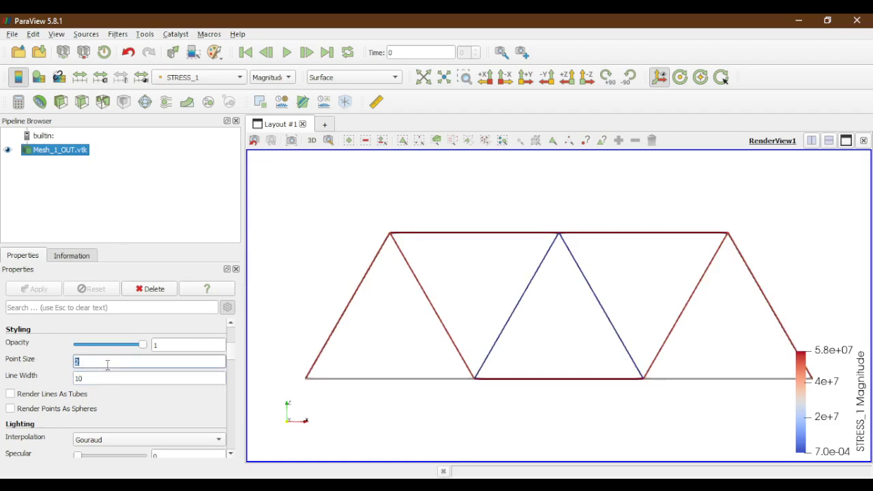
# Step: Display the truss as Wireframe with line width 5 and place the color legend horizontally above it
pyautogui.click(354, 79)
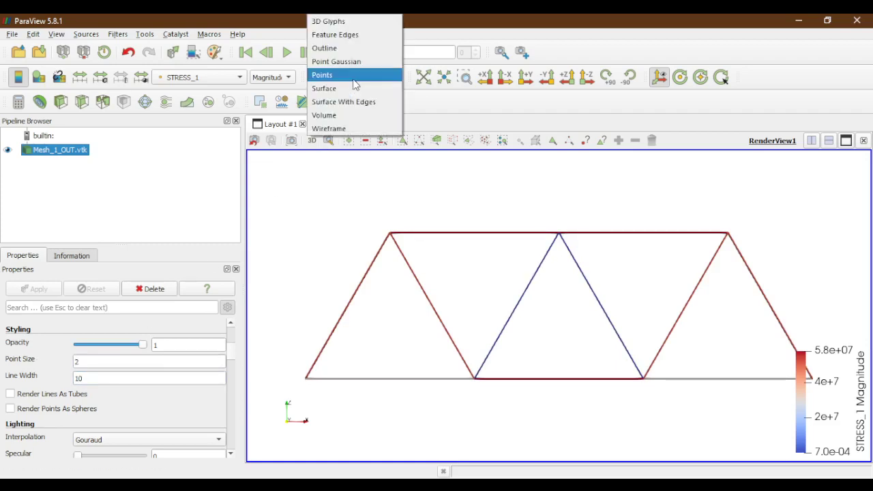
pyautogui.click(329, 128)
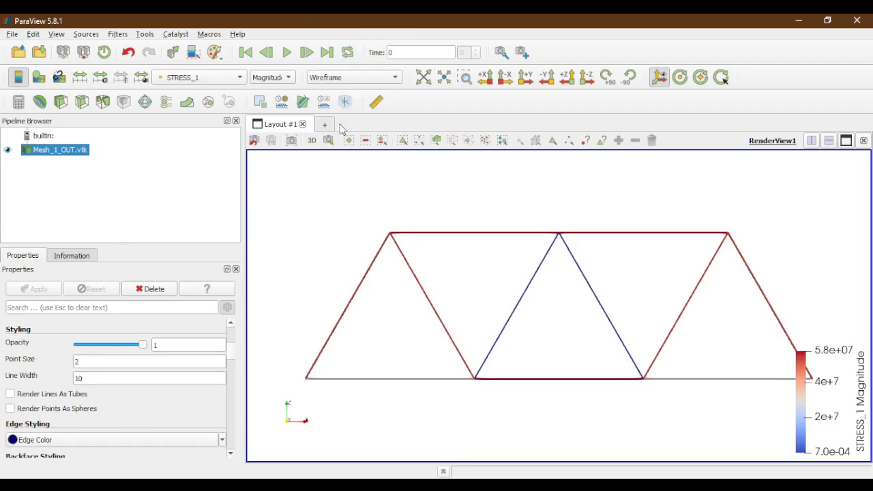
pyautogui.click(95, 379)
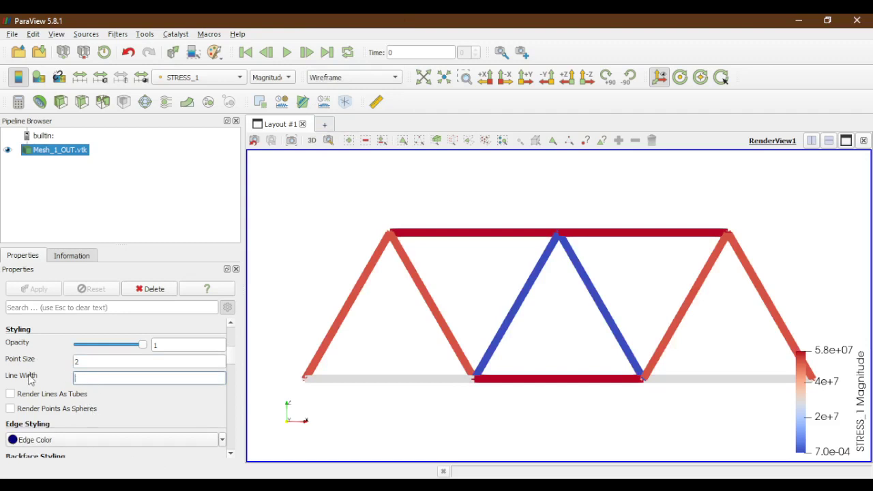
pyautogui.write('5')
pyautogui.press('Return')
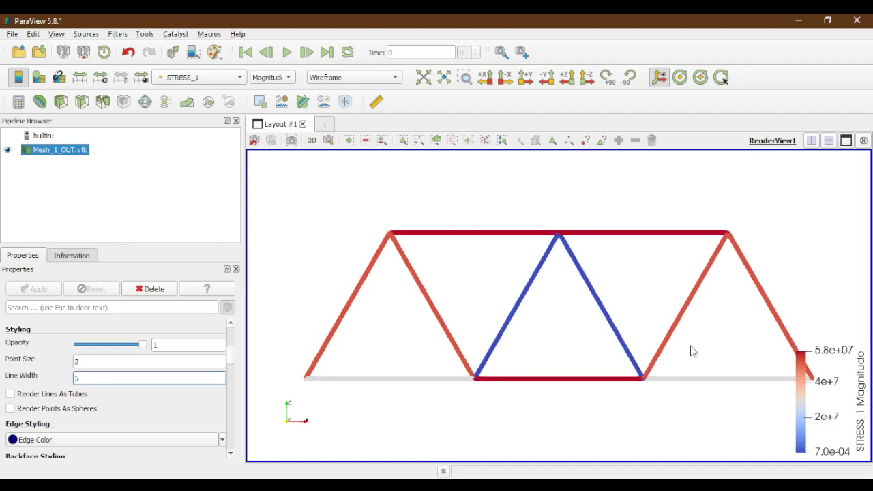
pyautogui.moveTo(801, 389); pyautogui.dragTo(506, 166)
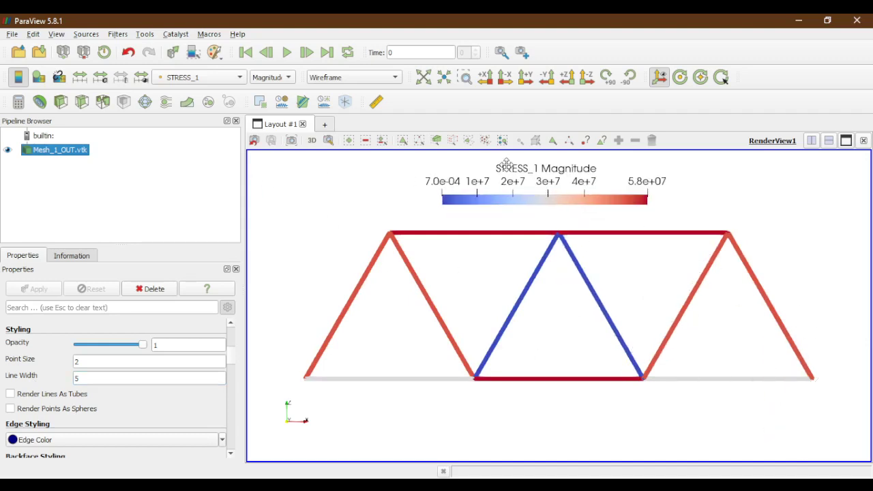
# Step: Review the XX, YY, ZZ and XZ components of STRESS_1 on the truss, then return to Magnitude
pyautogui.click(189, 77)
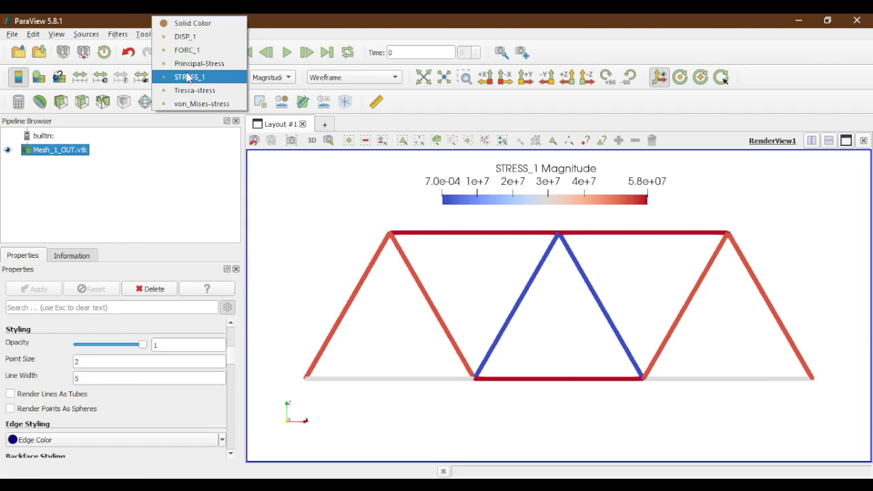
pyautogui.click(189, 78)
pyautogui.click(269, 79)
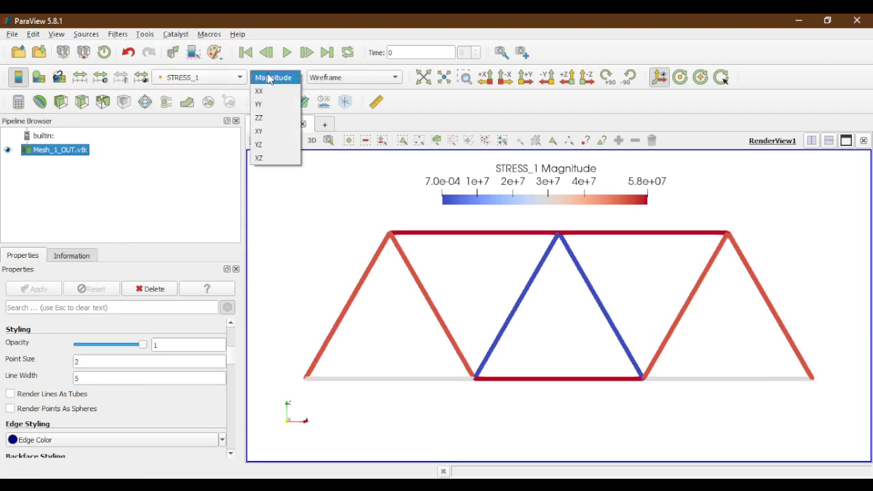
pyautogui.click(259, 91)
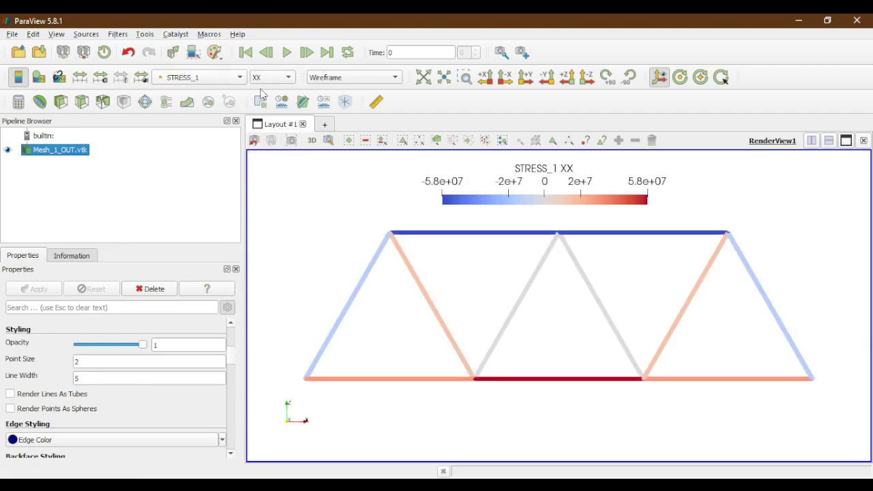
pyautogui.click(269, 78)
pyautogui.click(268, 88)
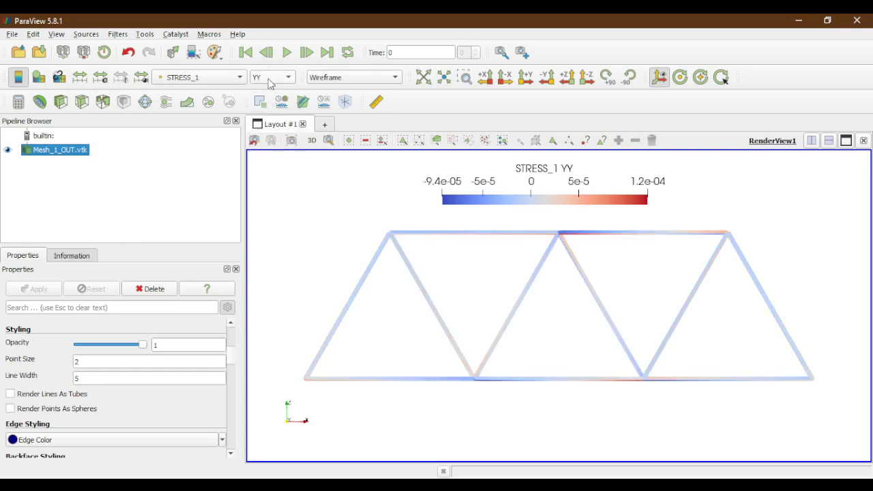
pyautogui.click(271, 78)
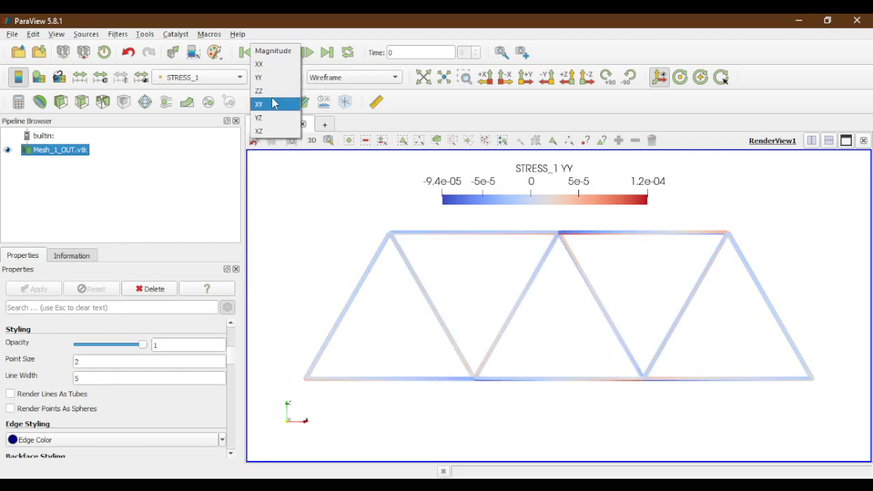
pyautogui.click(275, 90)
pyautogui.click(272, 81)
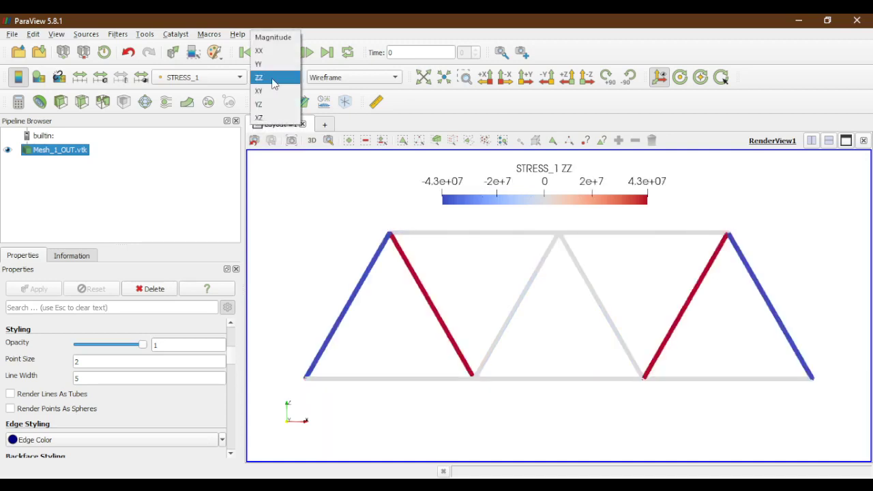
pyautogui.click(266, 117)
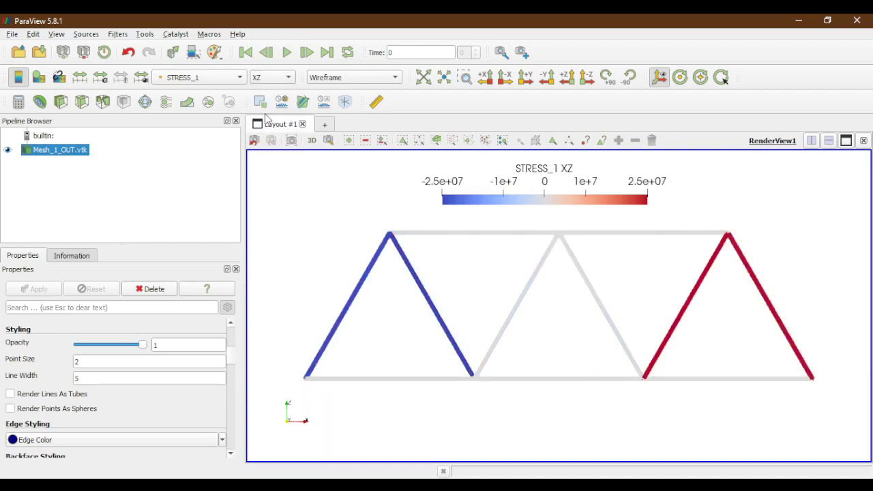
pyautogui.click(262, 79)
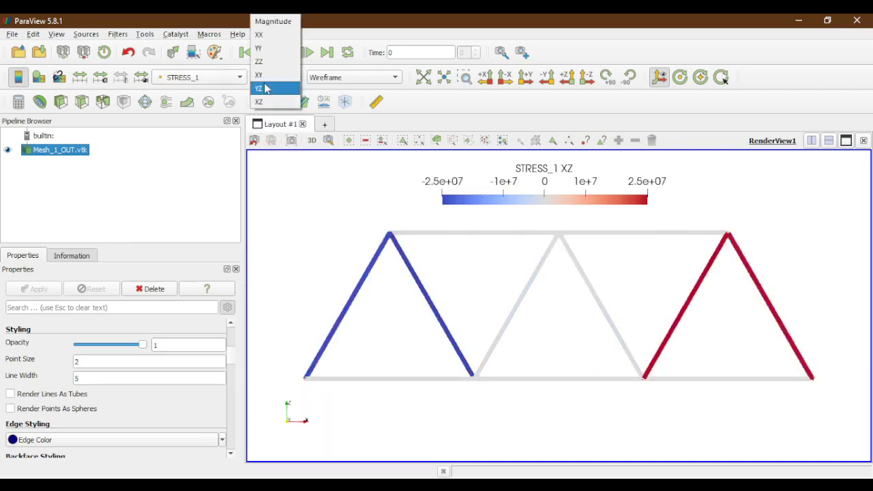
pyautogui.click(268, 22)
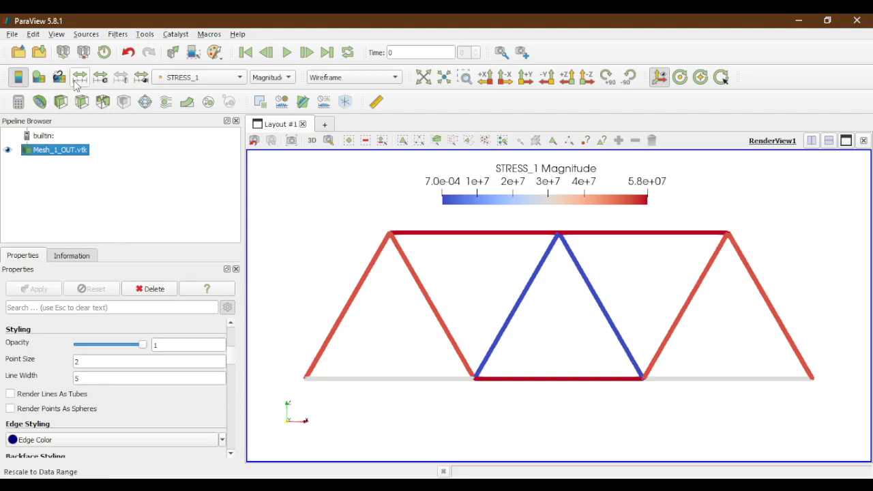
# Step: Apply the rainbow preset to the STRESS_1 color map and close the color map editor
pyautogui.click(40, 80)
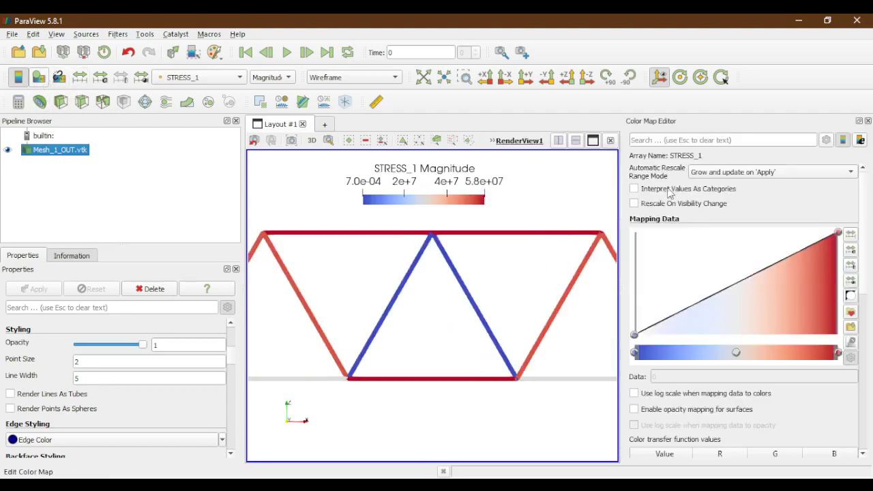
pyautogui.click(850, 313)
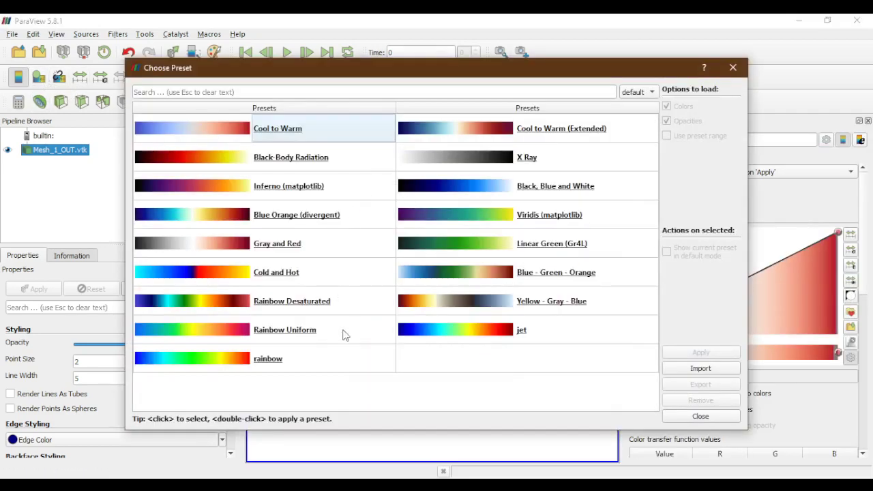
pyautogui.click(248, 360)
pyautogui.click(715, 355)
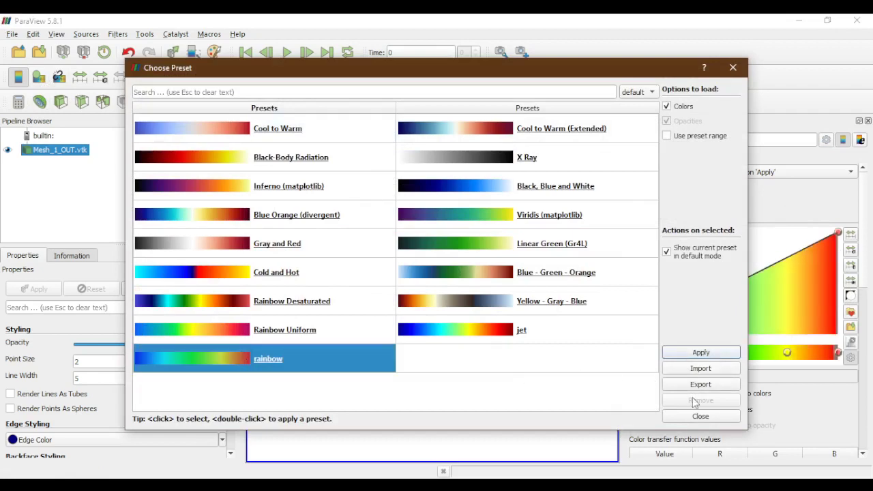
pyautogui.click(697, 416)
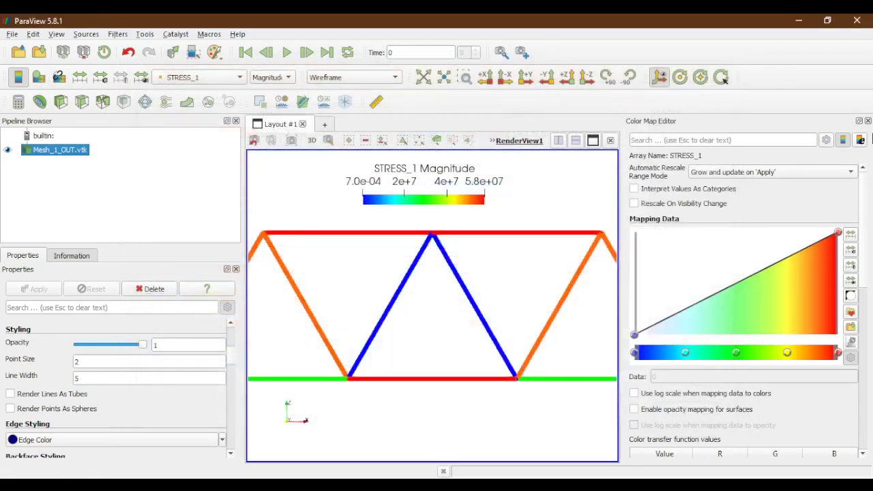
pyautogui.click(868, 121)
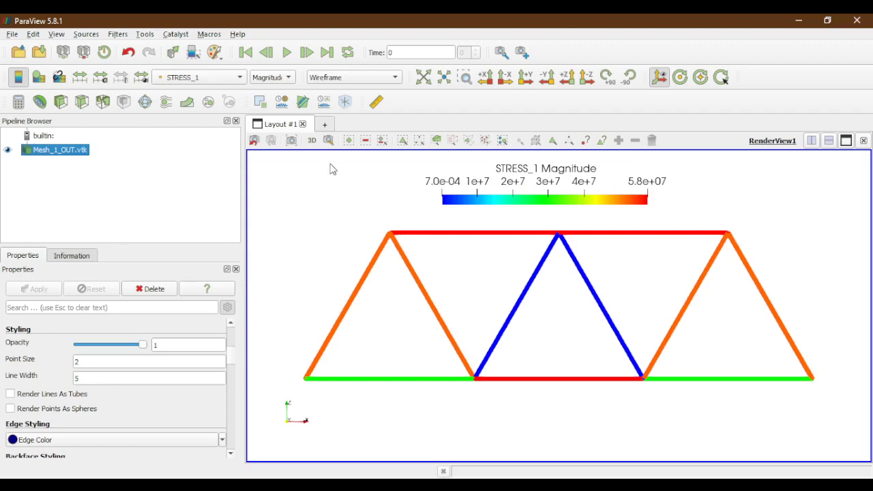
# Step: Color the truss by the magnitude of Principal-Stress
pyautogui.click(220, 80)
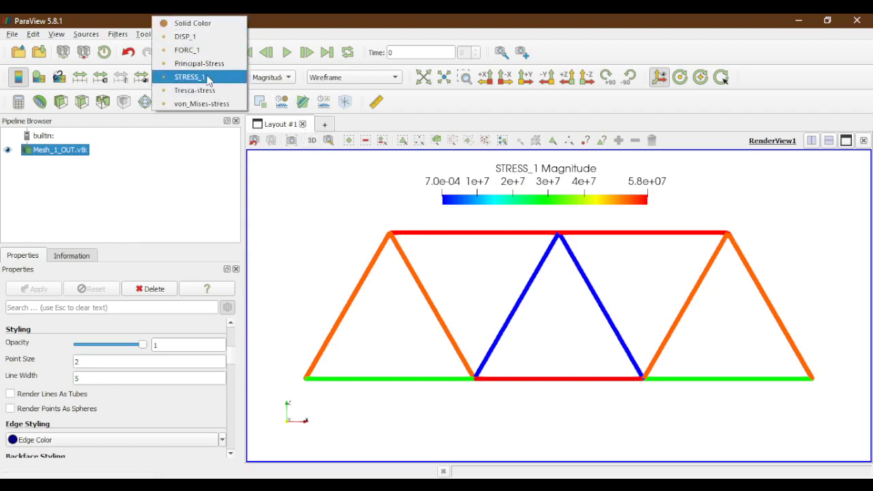
pyautogui.click(201, 63)
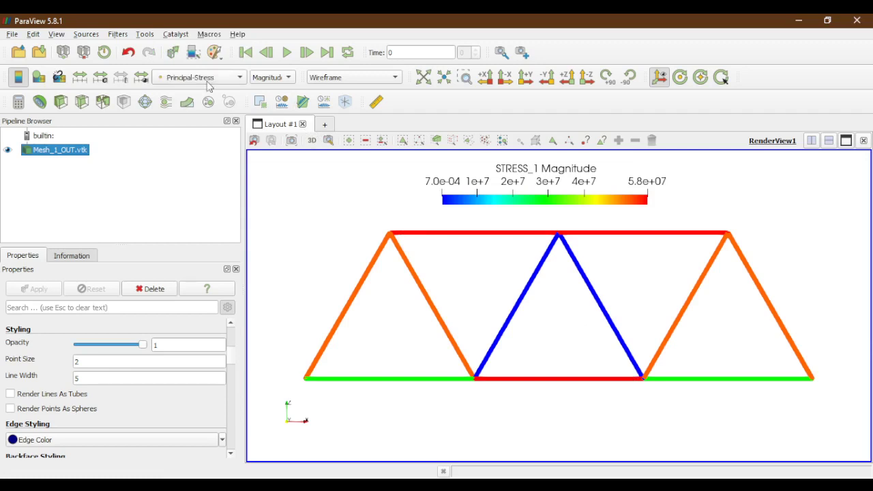
pyautogui.click(278, 79)
pyautogui.click(280, 81)
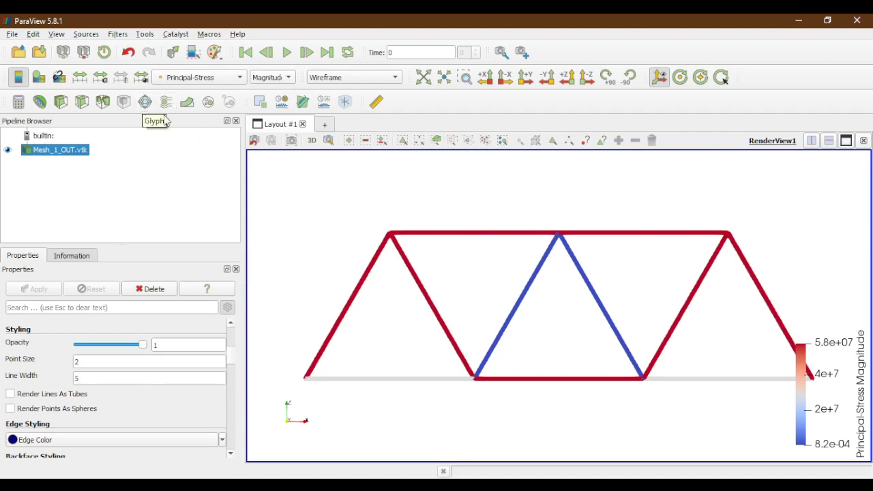
# Step: Apply the rainbow preset to the Principal-Stress color map and place its legend horizontally above the truss
pyautogui.click(39, 77)
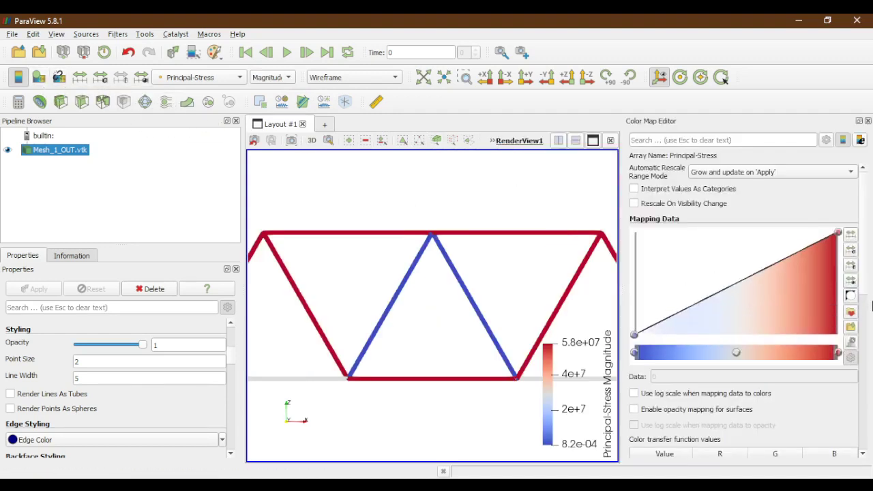
pyautogui.click(851, 312)
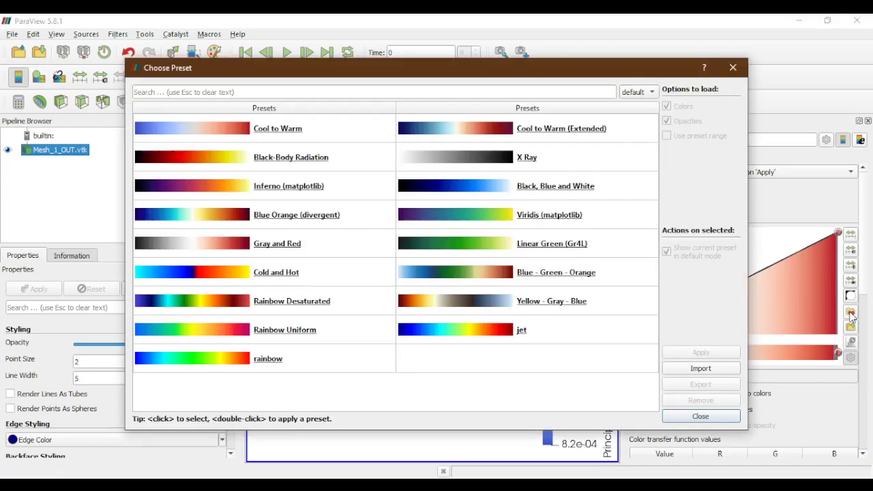
pyautogui.click(275, 358)
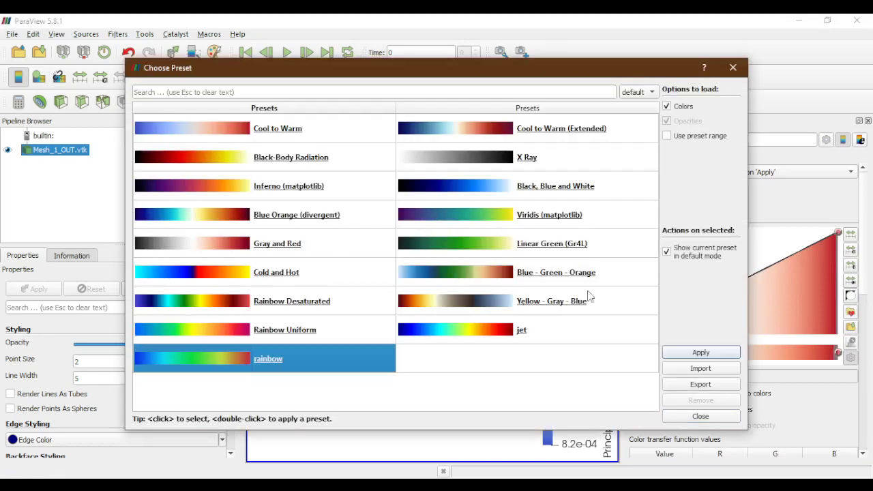
pyautogui.click(688, 354)
pyautogui.click(700, 416)
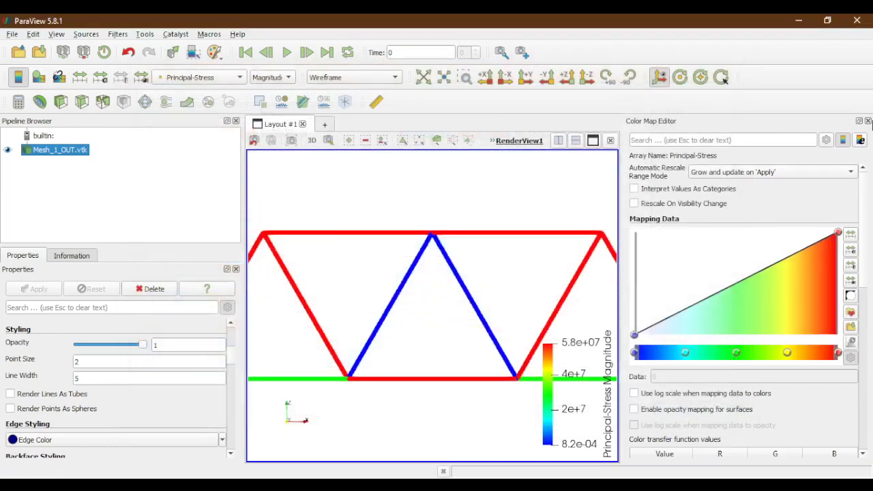
pyautogui.click(868, 120)
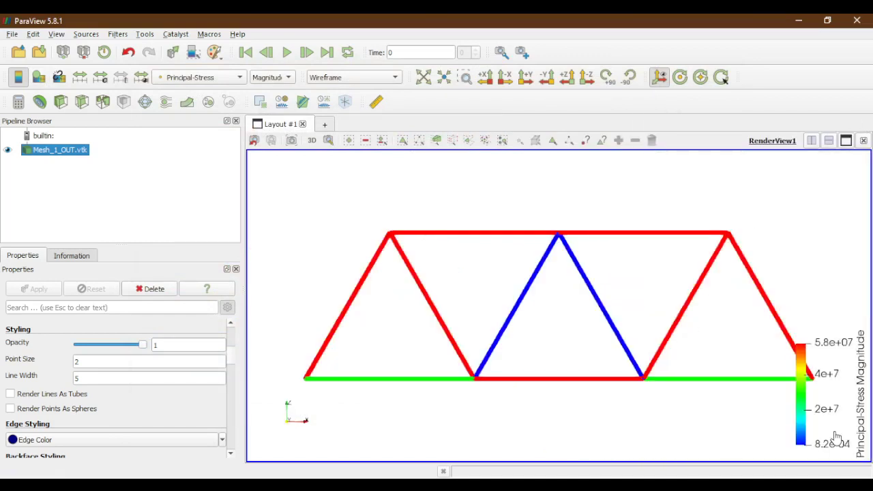
pyautogui.moveTo(835, 439); pyautogui.dragTo(543, 197)
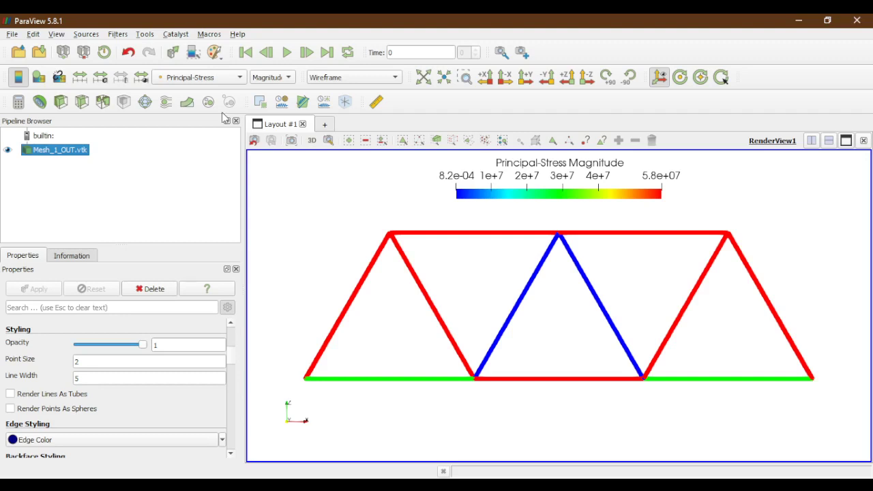
# Step: Color the truss by DISP_1 with the rainbow preset and place its legend horizontally above the truss
pyautogui.click(212, 80)
pyautogui.click(203, 51)
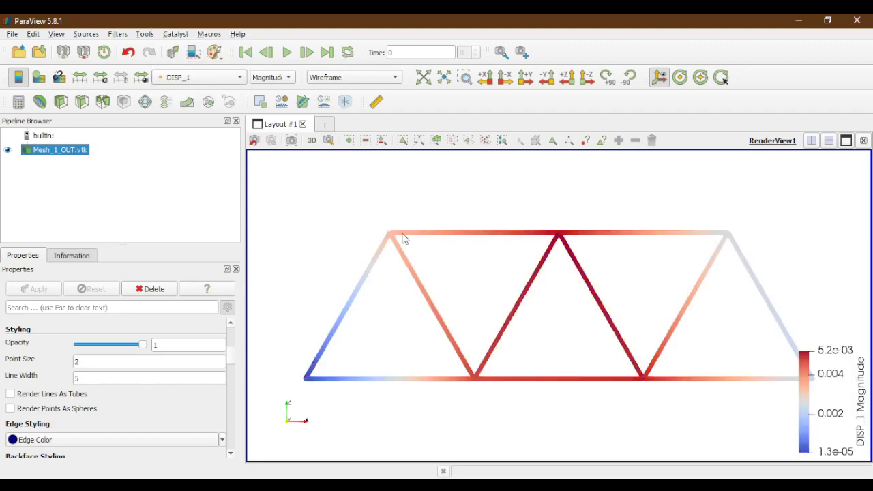
pyautogui.click(39, 77)
pyautogui.click(851, 314)
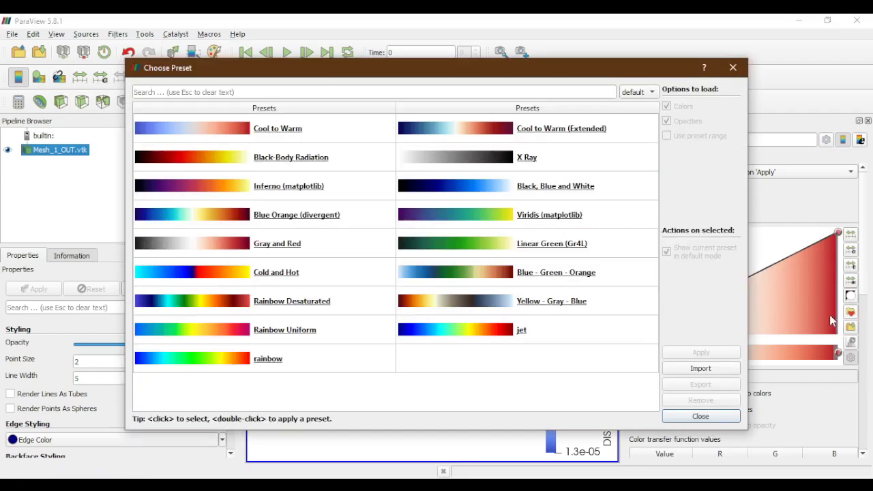
pyautogui.click(240, 356)
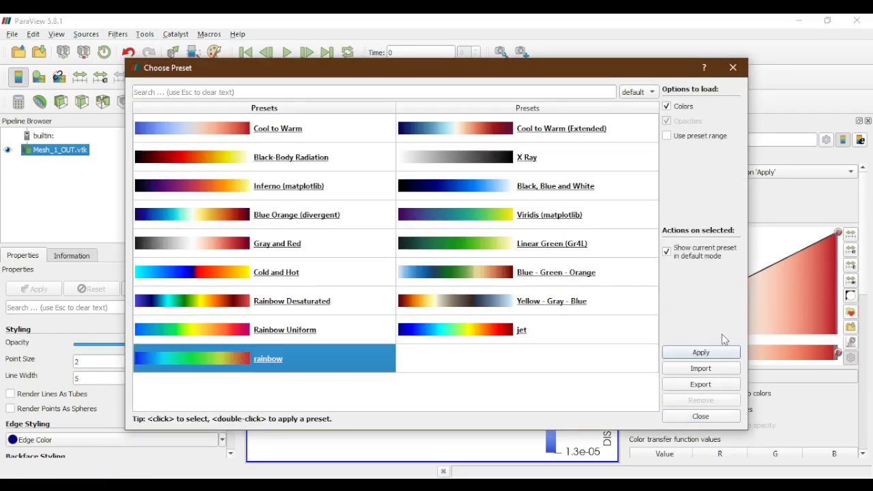
pyautogui.click(701, 353)
pyautogui.click(701, 417)
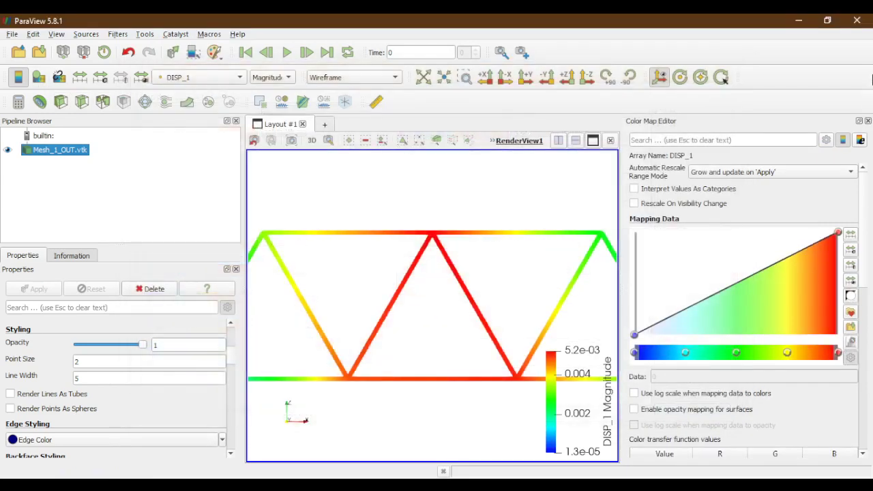
pyautogui.click(868, 120)
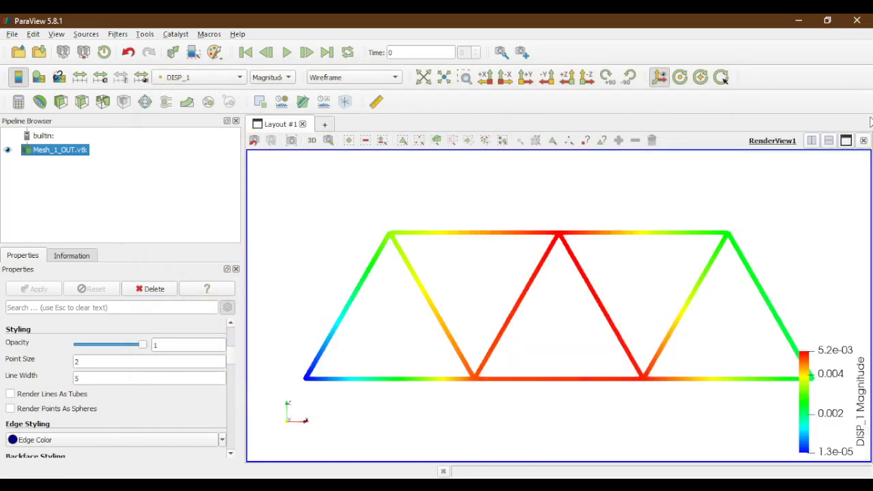
pyautogui.moveTo(815, 390); pyautogui.dragTo(526, 165)
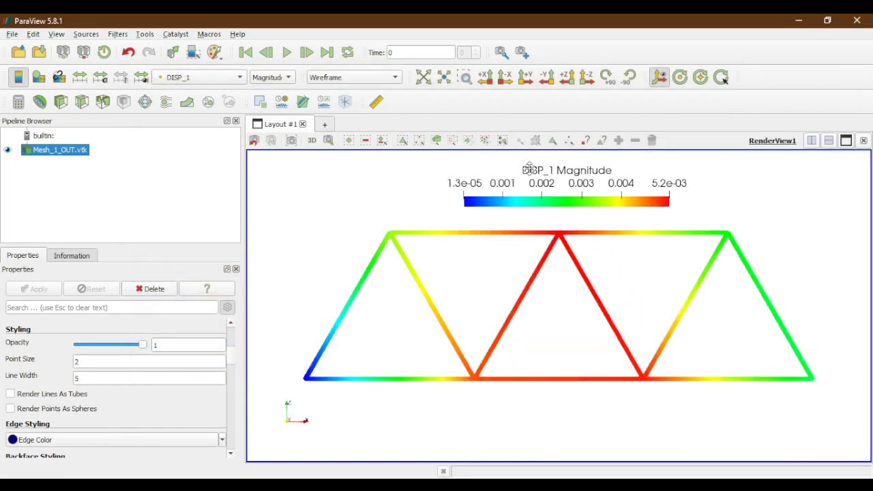
# Step: Review the X, Z and Y components of DISP_1 on the truss, then return to Magnitude
pyautogui.click(262, 79)
pyautogui.click(790, 230)
pyautogui.click(286, 79)
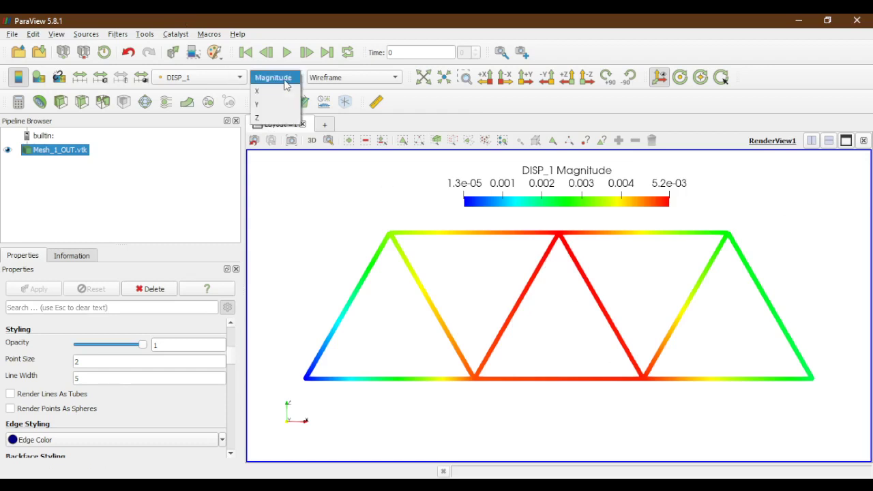
pyautogui.click(264, 92)
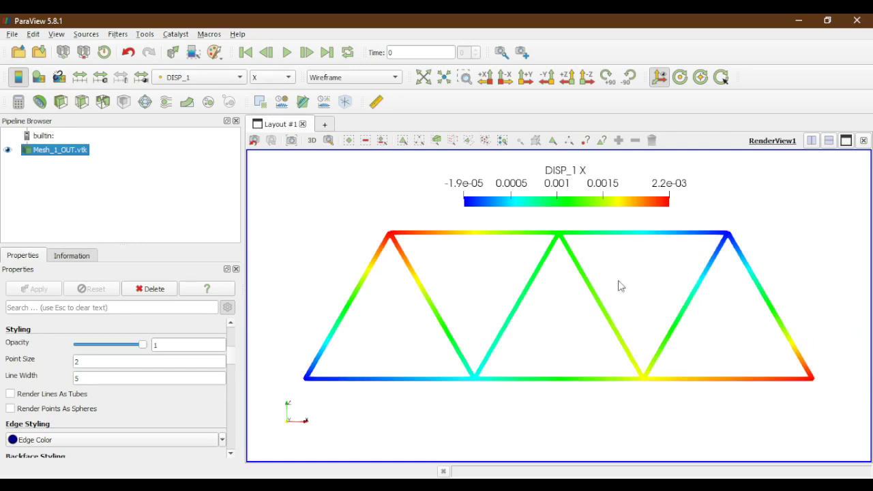
pyautogui.click(271, 79)
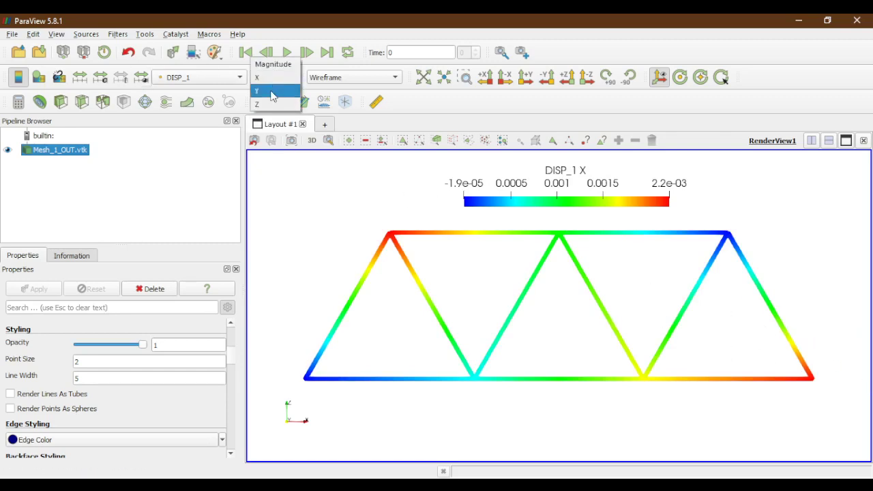
pyautogui.click(265, 104)
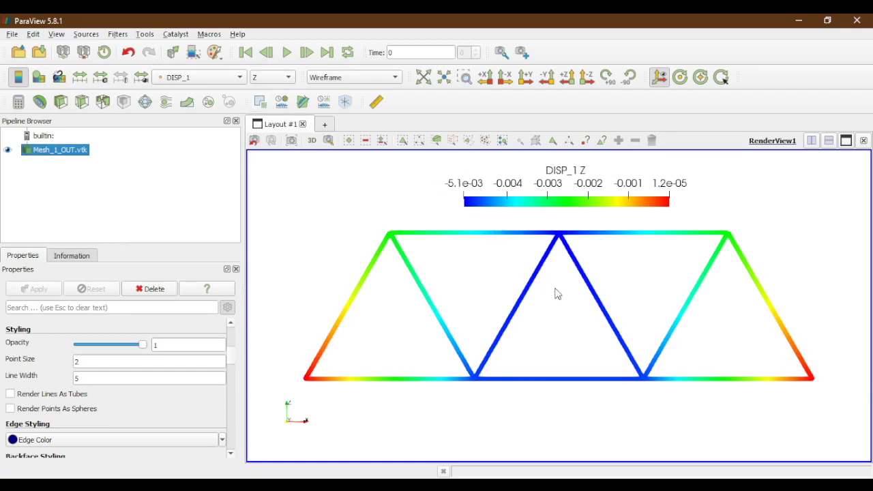
pyautogui.click(286, 80)
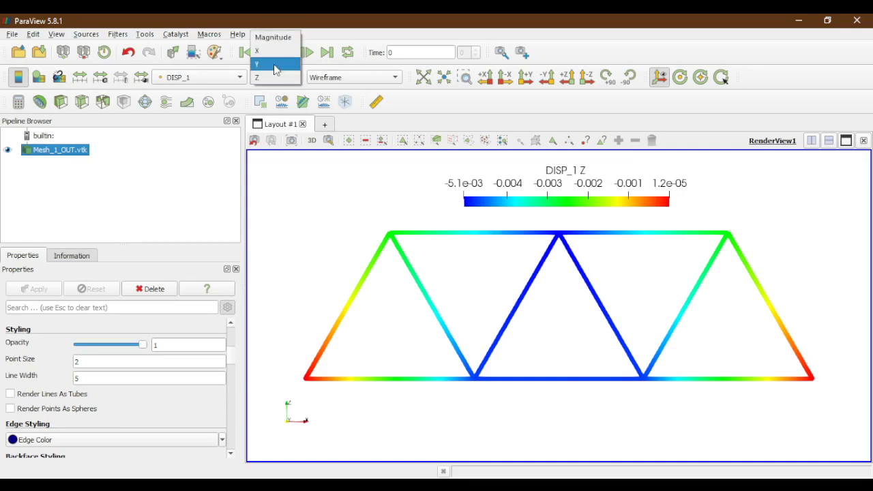
pyautogui.click(276, 64)
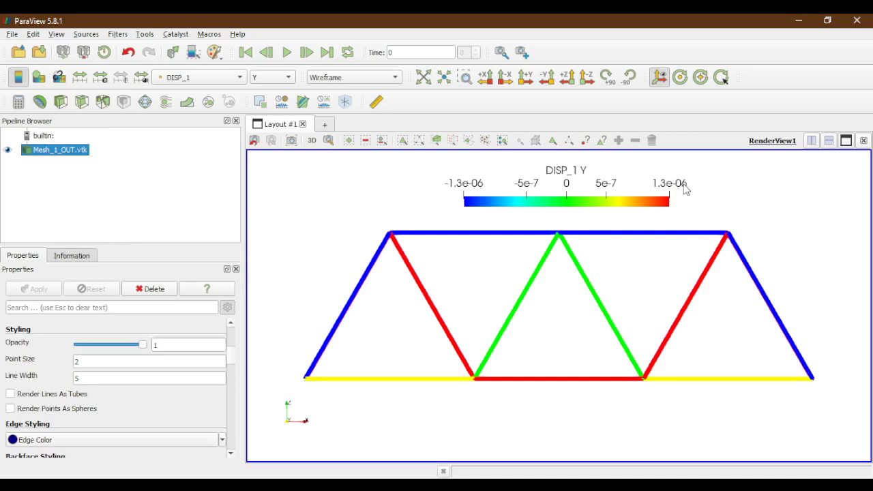
pyautogui.click(273, 77)
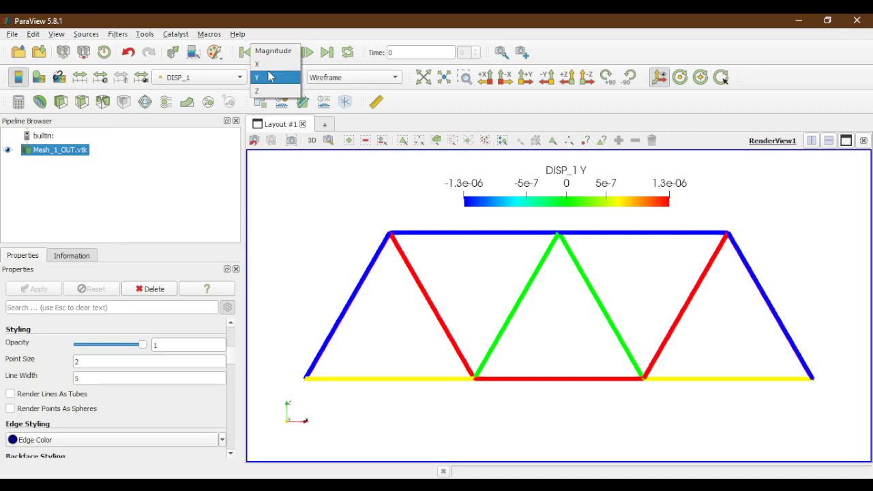
pyautogui.click(262, 53)
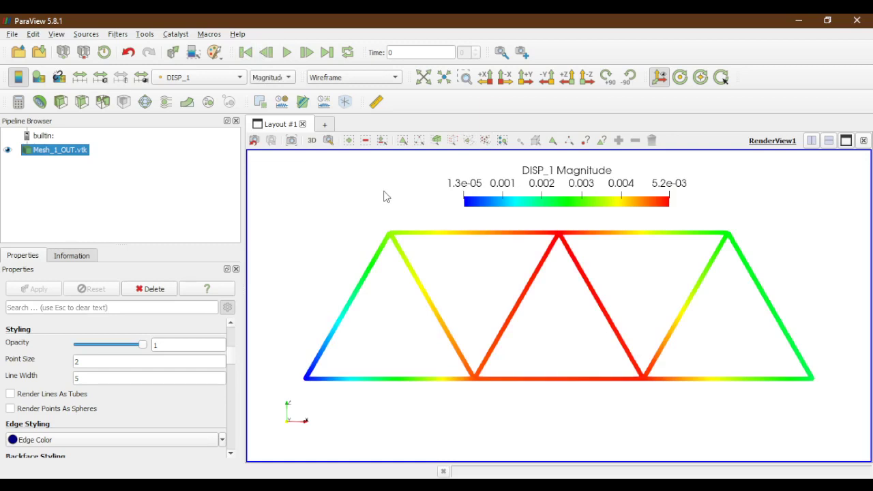